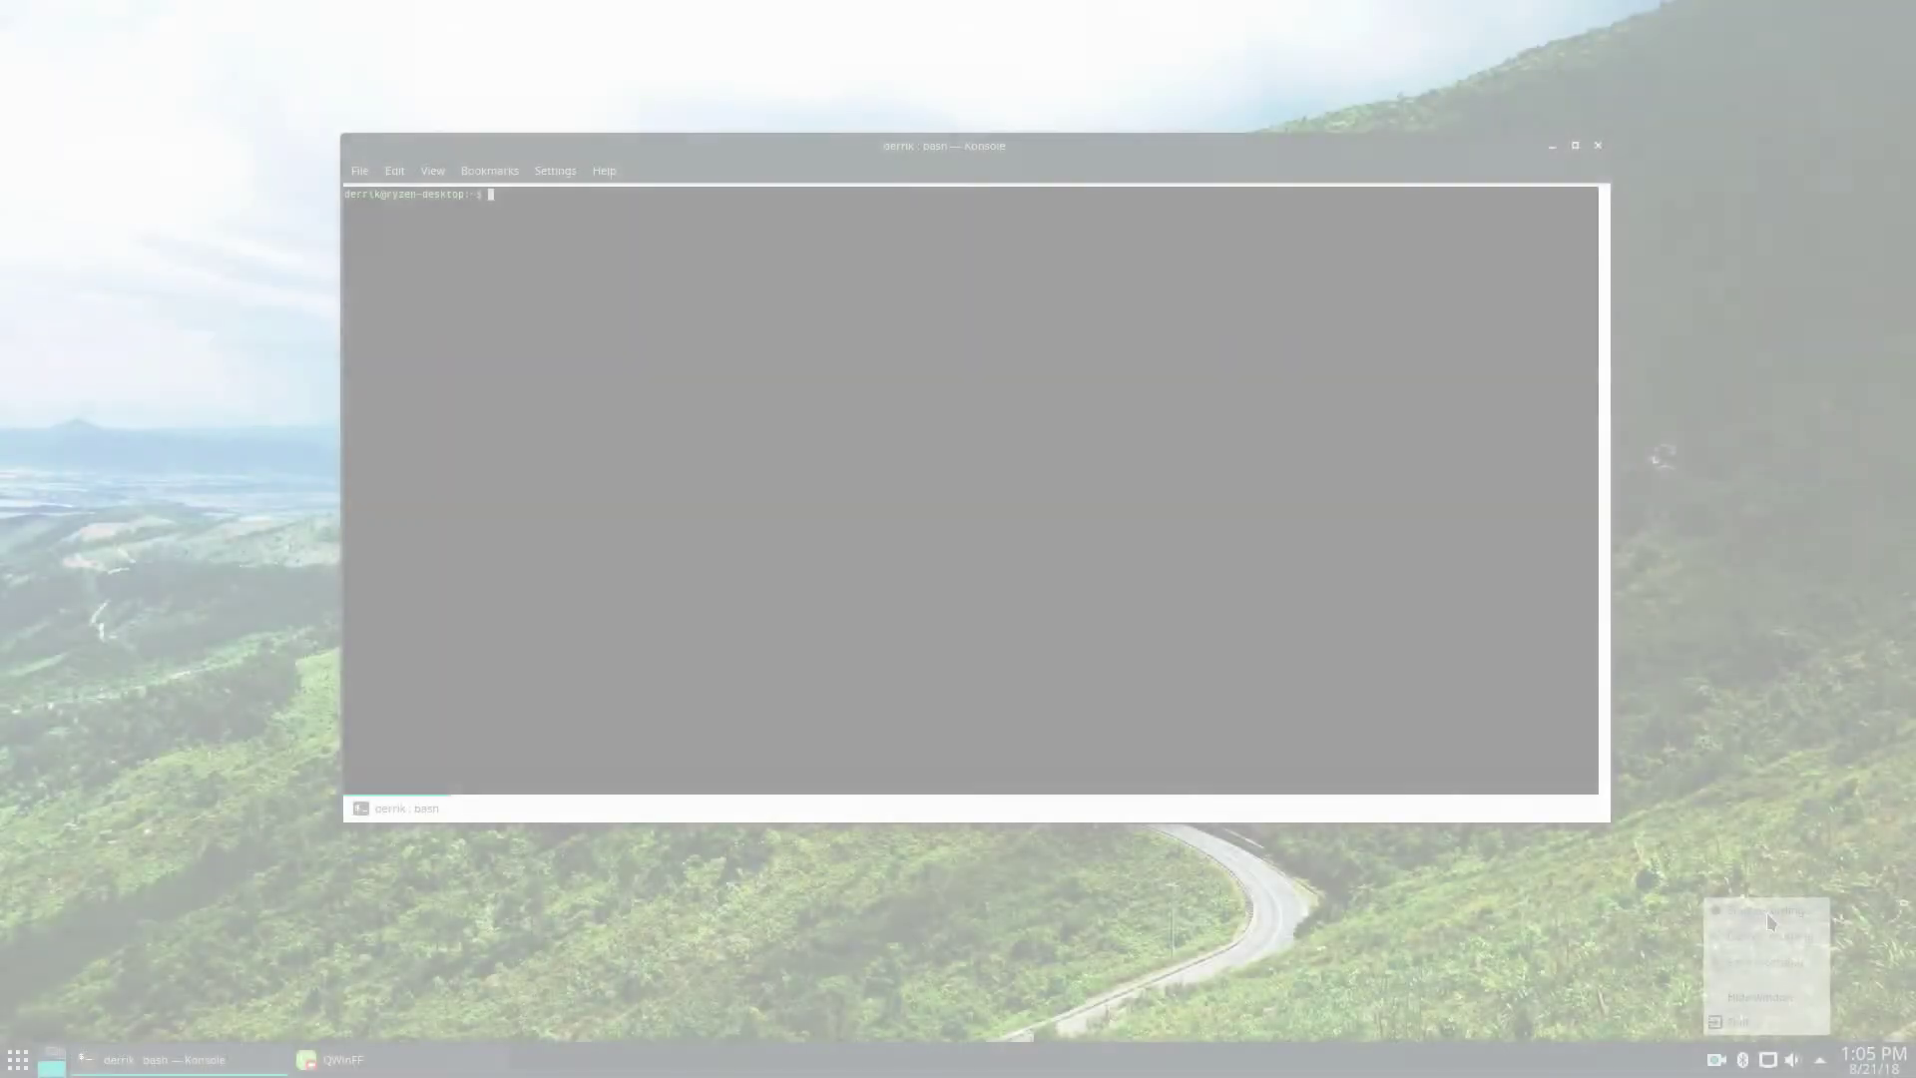
pyautogui.click(1766, 912)
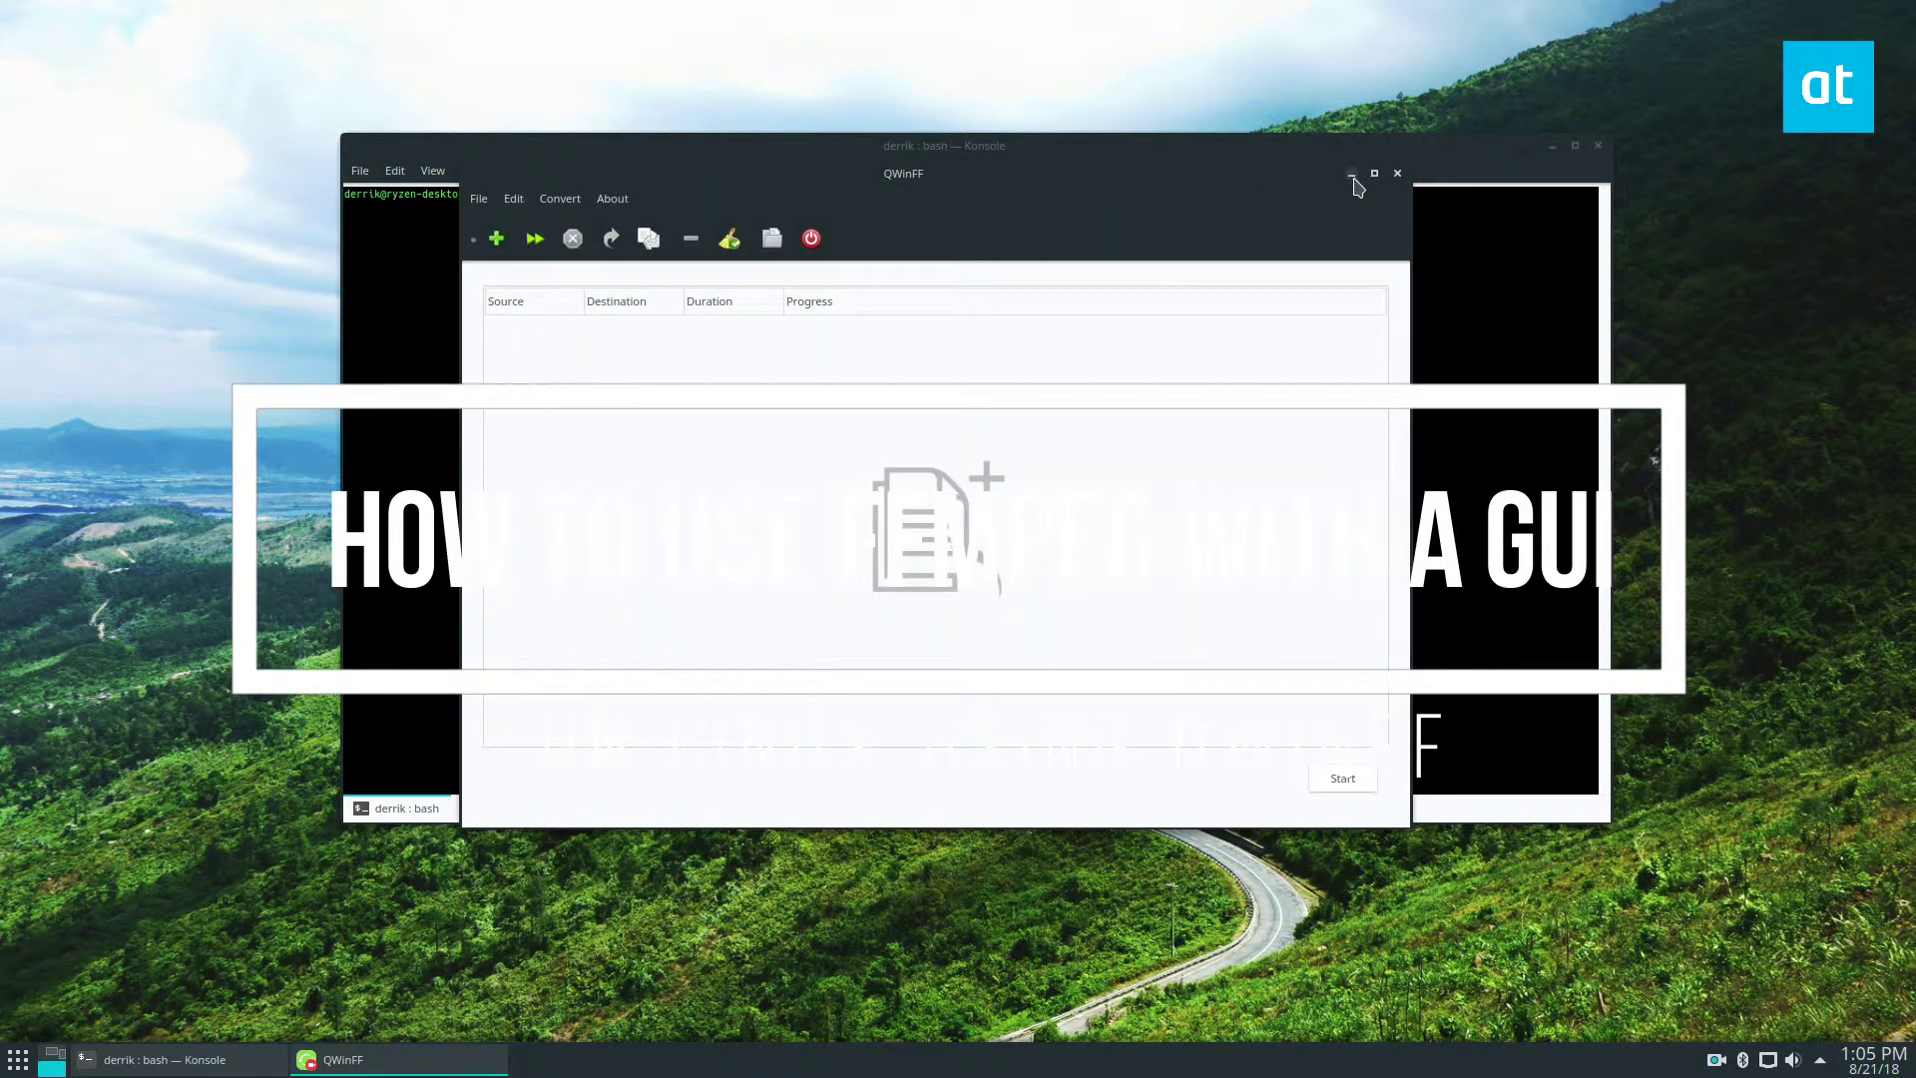
pyautogui.click(1352, 174)
pyautogui.moveTo(973, 148); pyautogui.dragTo(1062, 152)
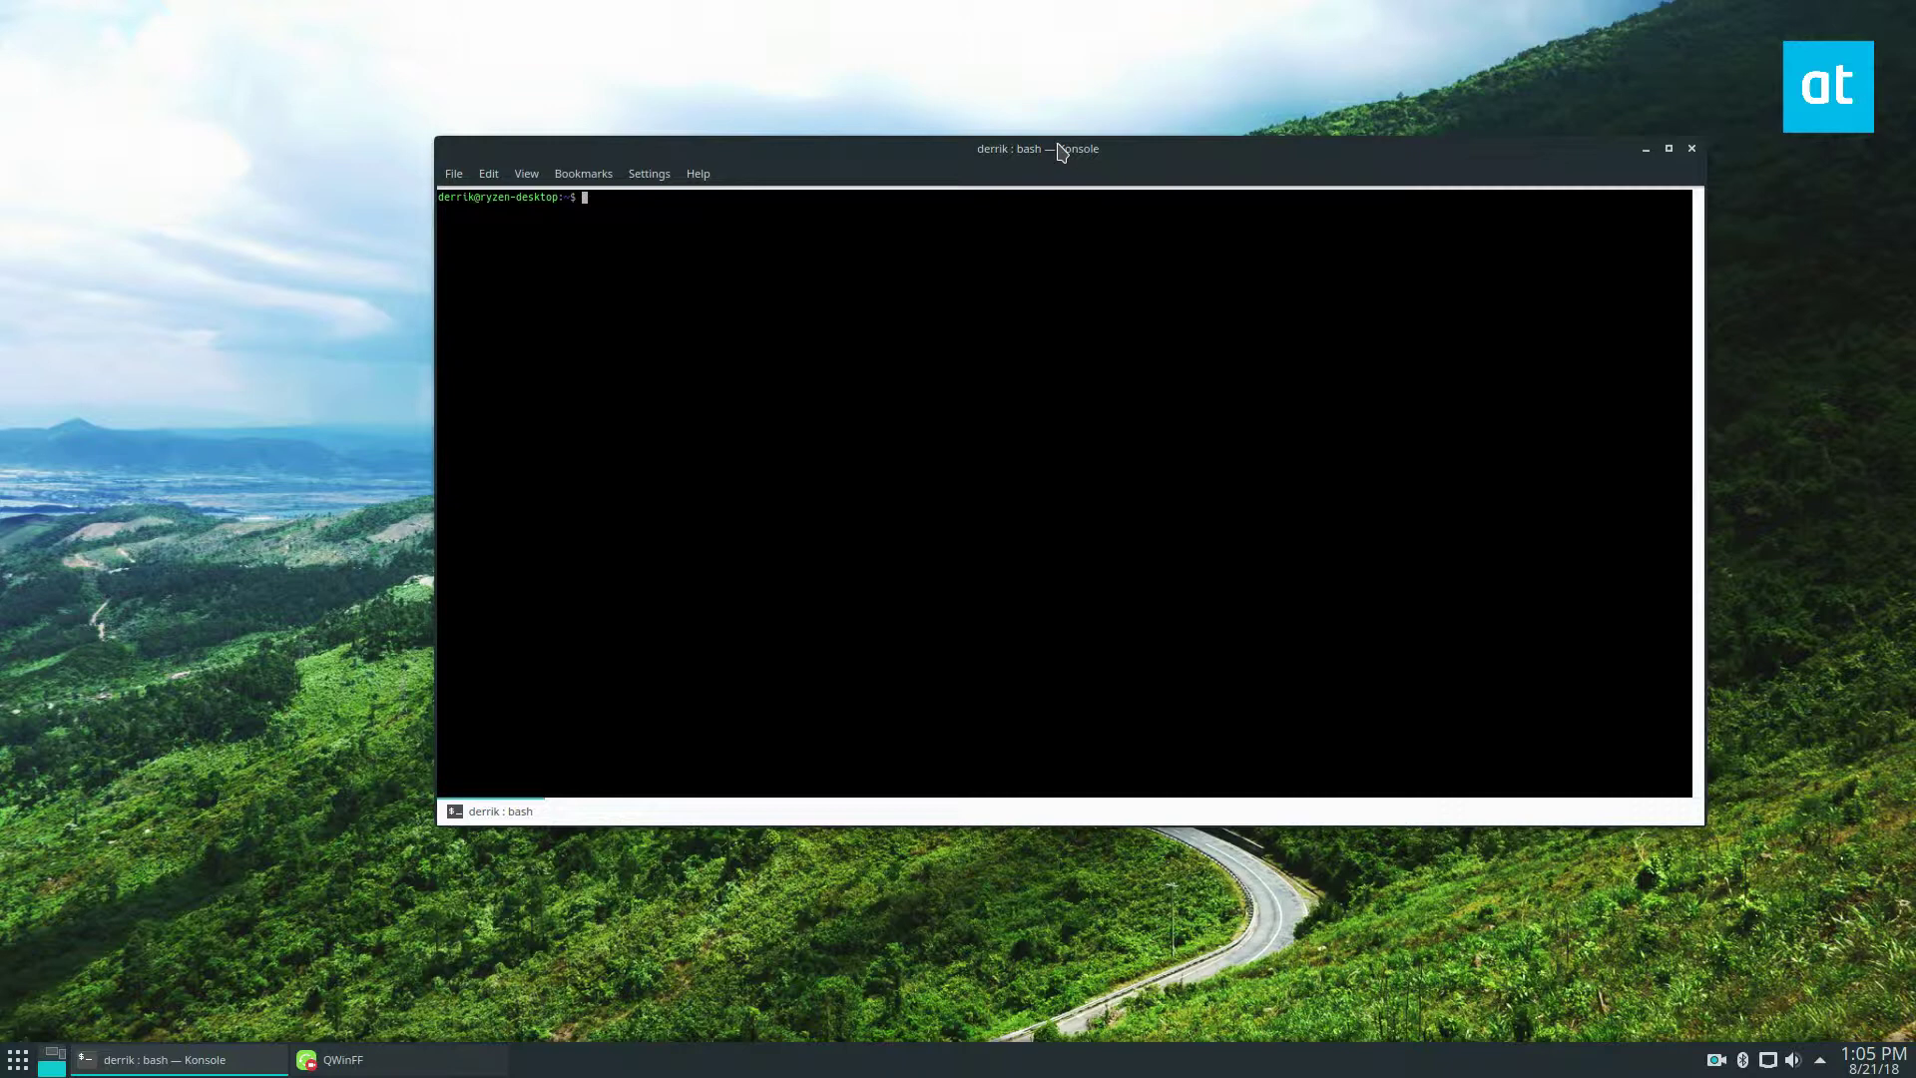
pyautogui.click(330, 1060)
pyautogui.moveTo(758, 198); pyautogui.dragTo(1098, 348)
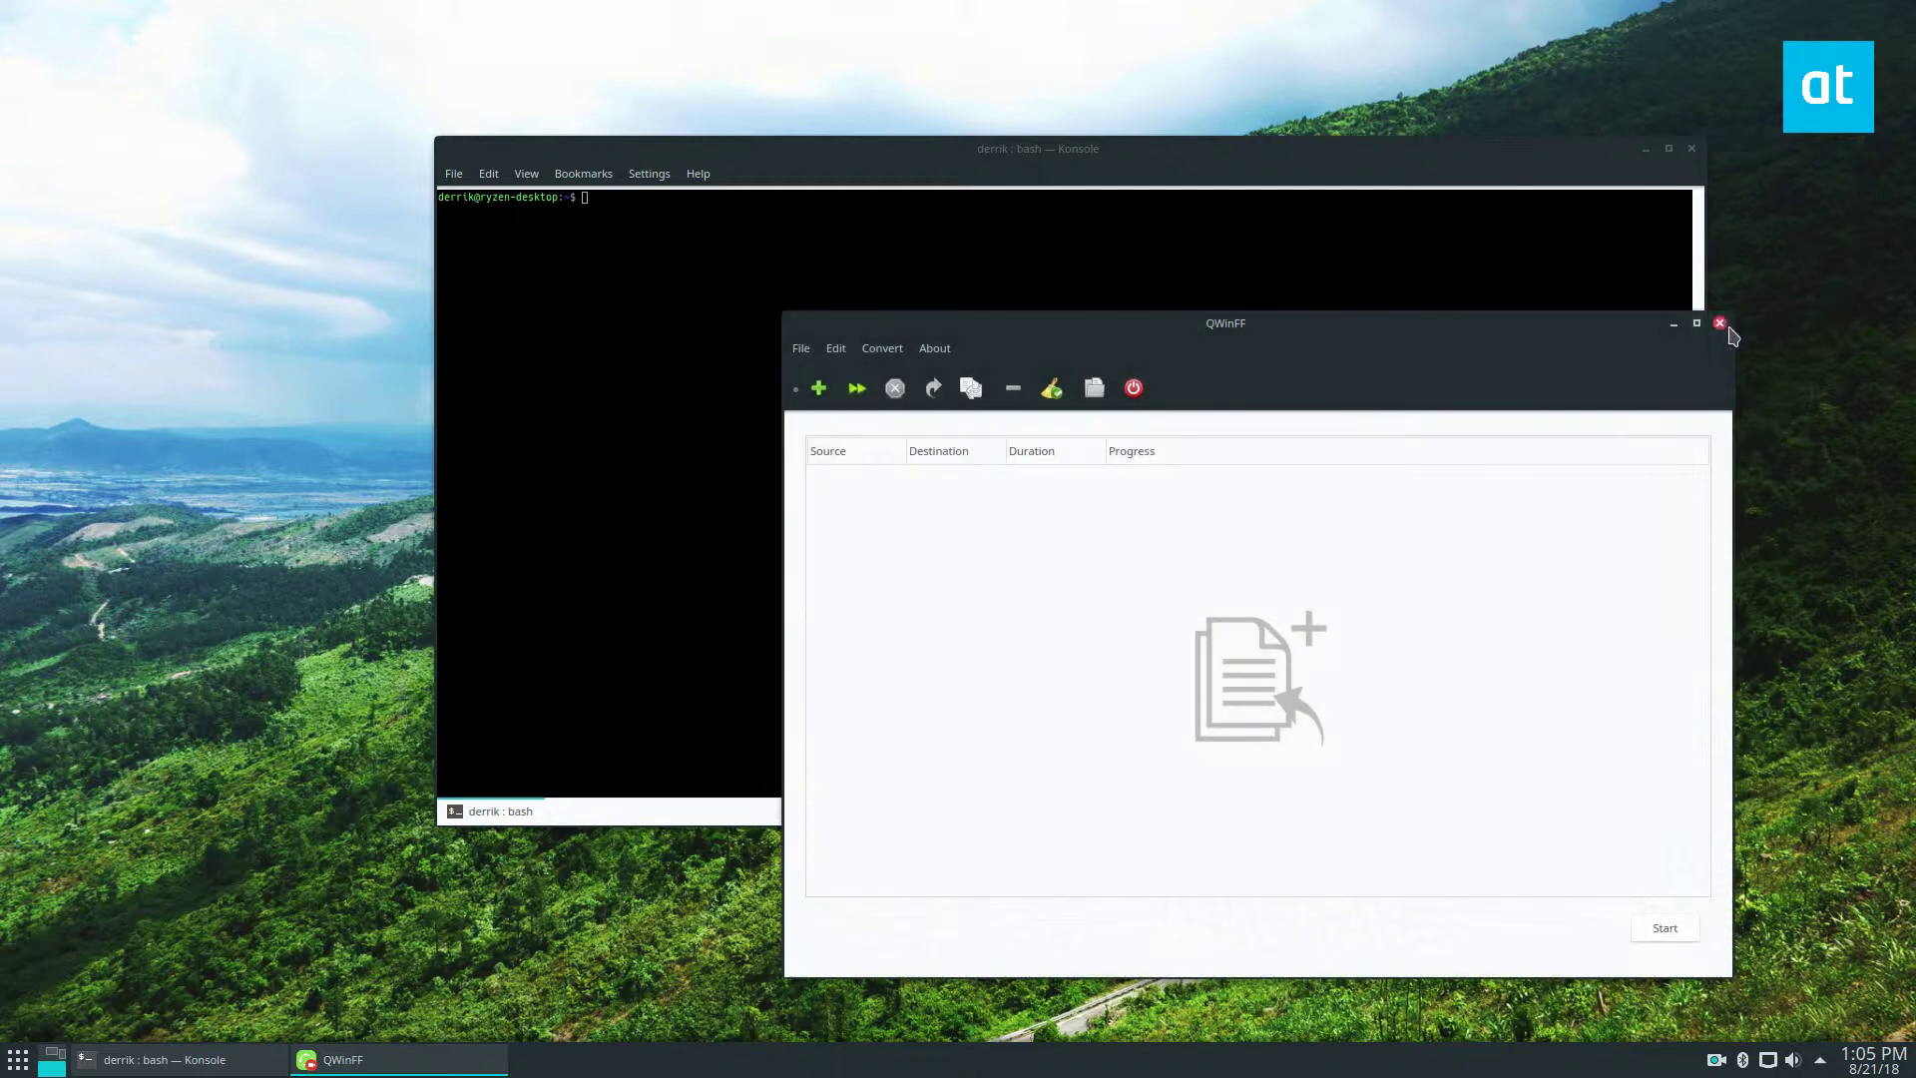
# Minimize QWinFF and run ffmpeg without arguments in the Konsole terminal
pyautogui.click(1675, 324)
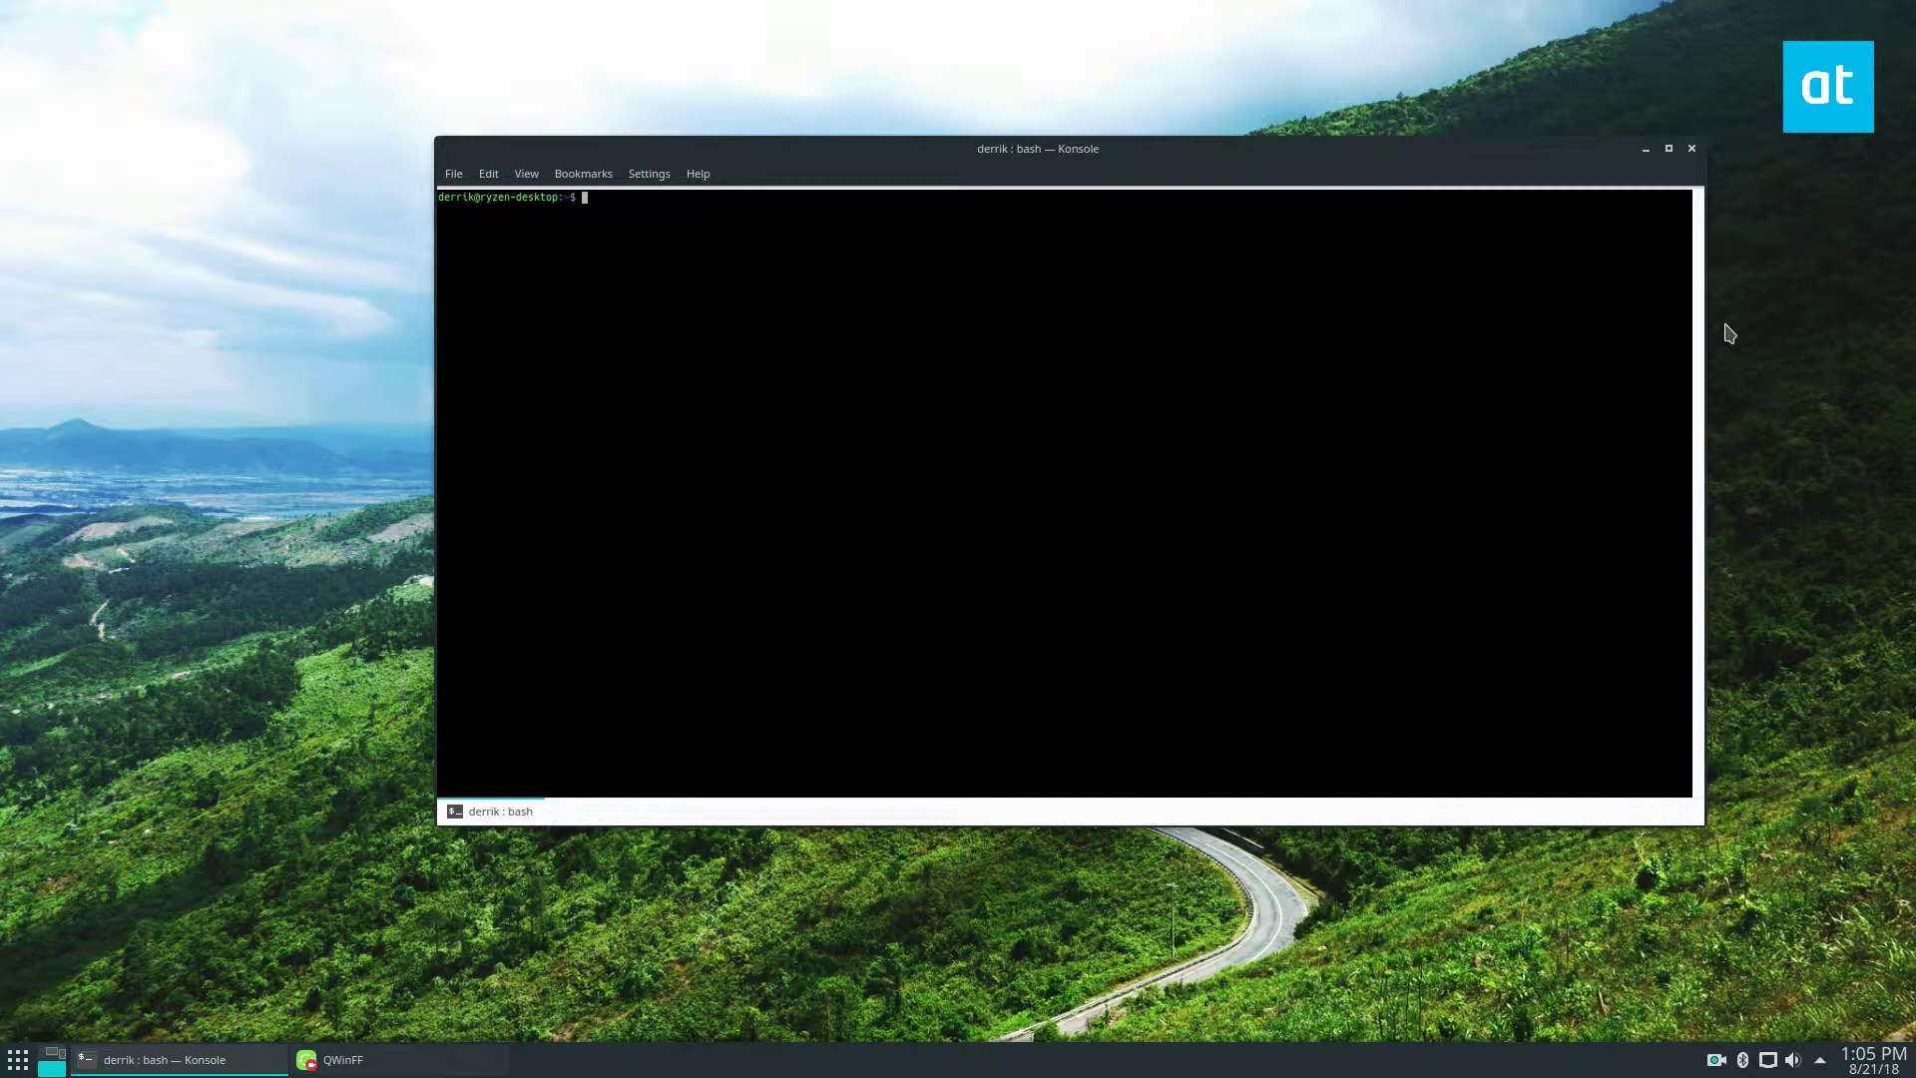
pyautogui.write('g')
pyautogui.press('Return')
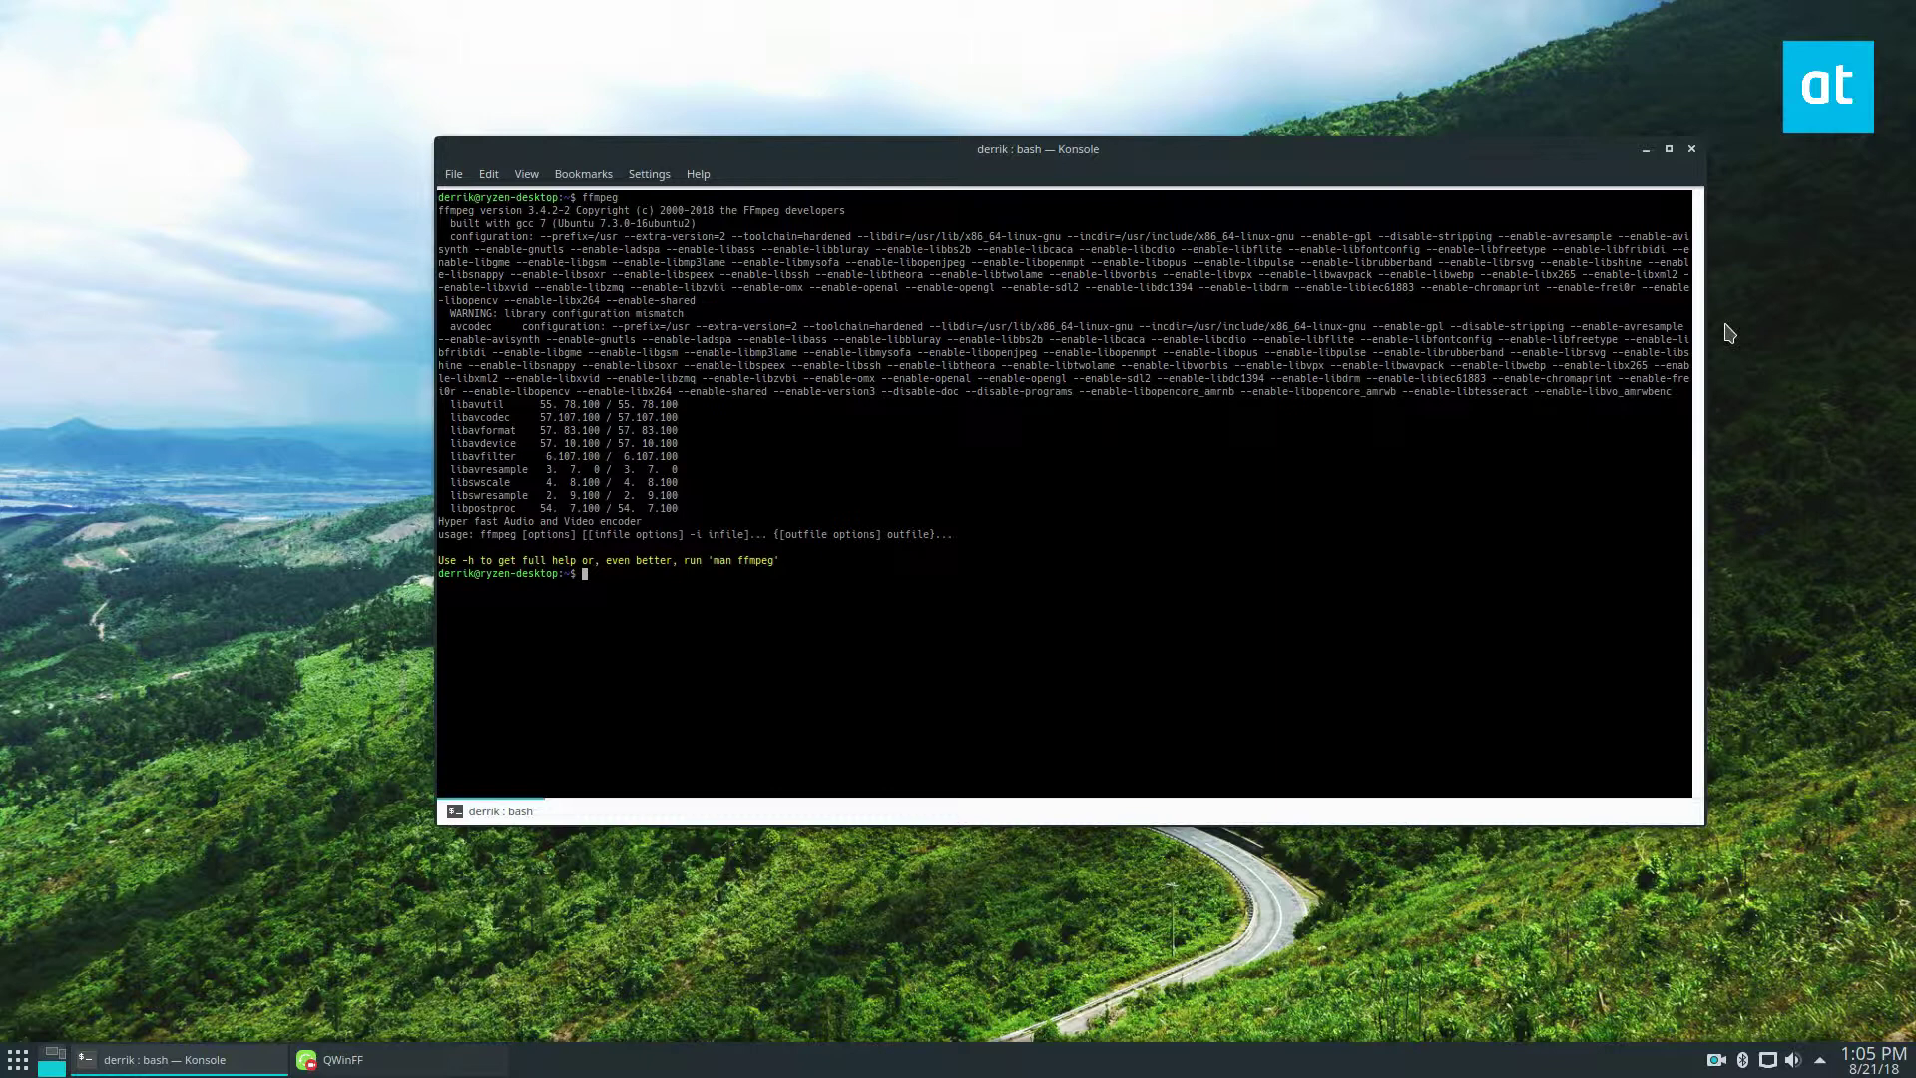
pyautogui.moveTo(694, 149); pyautogui.dragTo(627, 151)
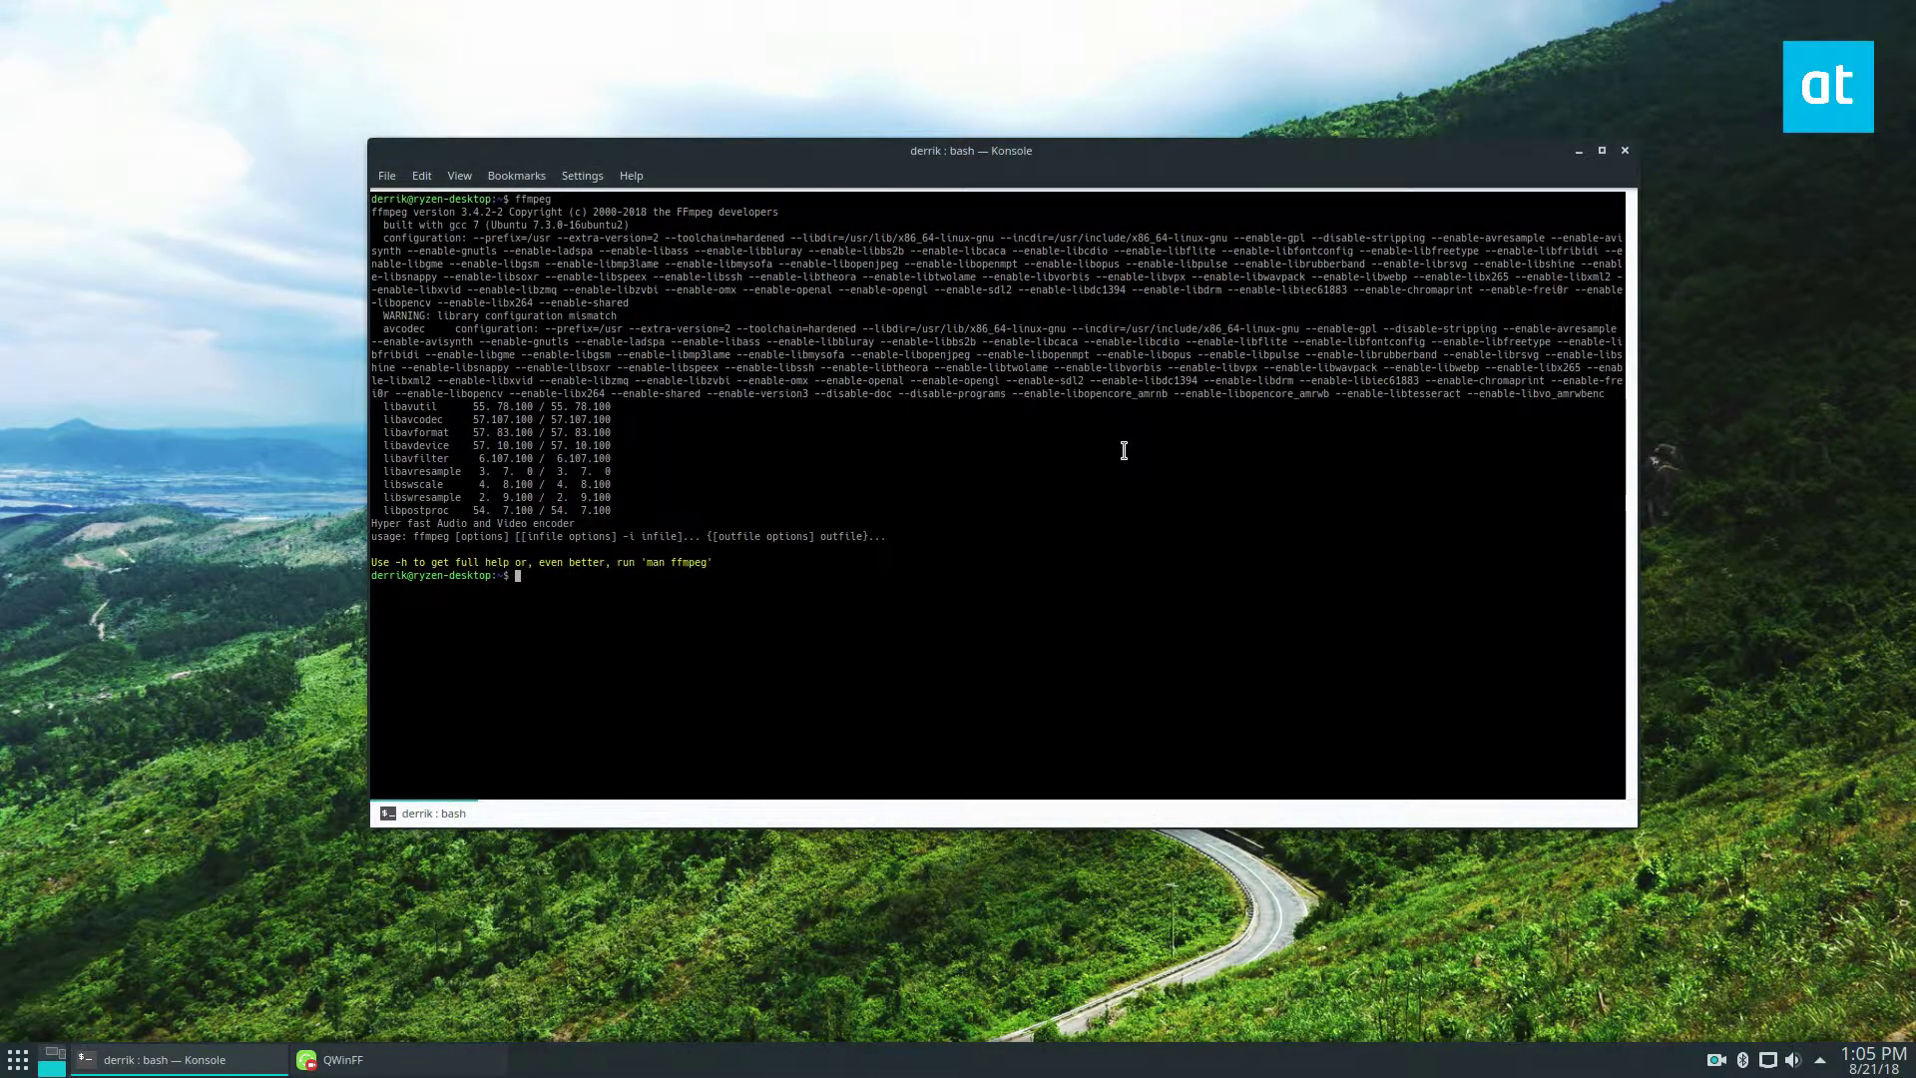
# Examine the configuration flags and library versions in the ffmpeg output
pyautogui.moveTo(506, 282); pyautogui.dragTo(844, 359)
pyautogui.click(923, 381)
pyautogui.moveTo(455, 357); pyautogui.dragTo(770, 378)
pyautogui.moveTo(1426, 391); pyautogui.dragTo(627, 299)
pyautogui.click(616, 267)
pyautogui.moveTo(485, 233); pyautogui.dragTo(813, 302)
pyautogui.click(894, 320)
# Minimize the terminal, switch to QWinFF and move its window toward the upper middle of the desktop
pyautogui.click(1578, 150)
pyautogui.click(339, 1059)
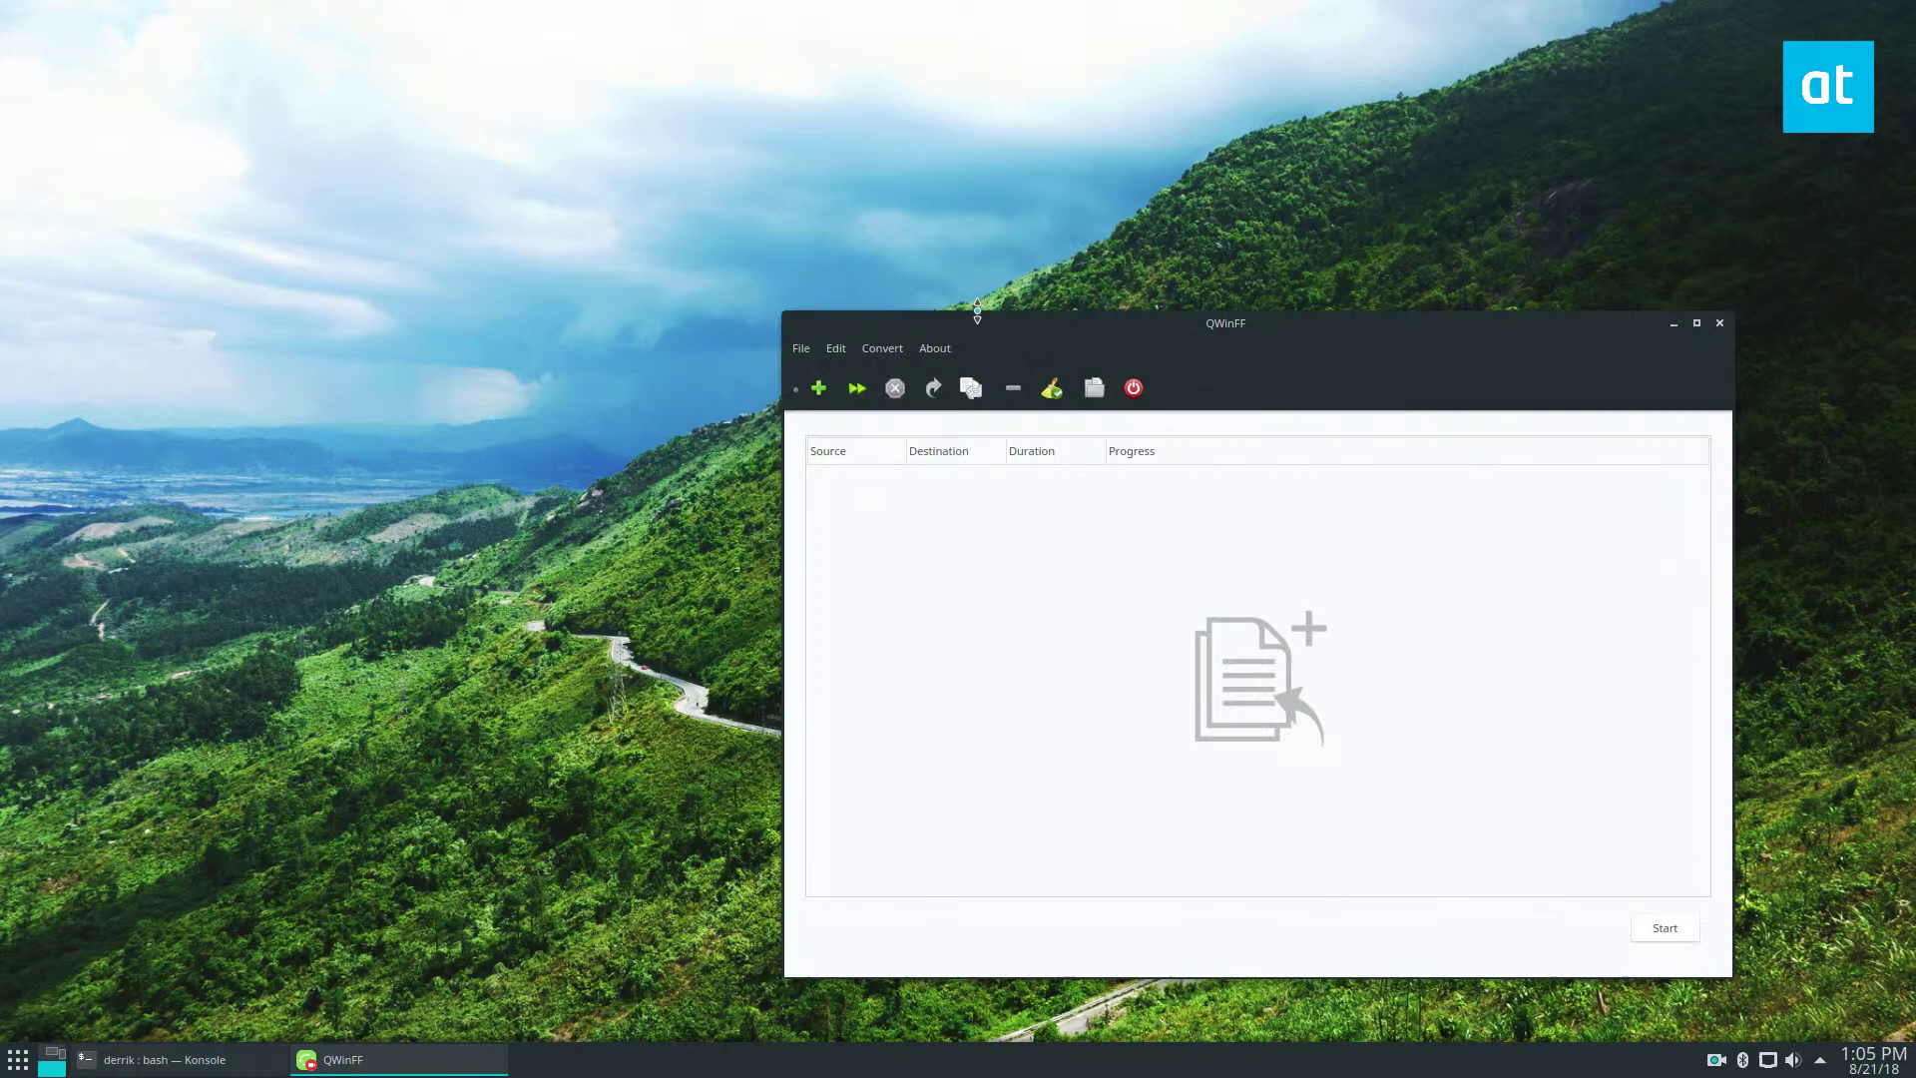
pyautogui.moveTo(977, 315); pyautogui.dragTo(739, 172)
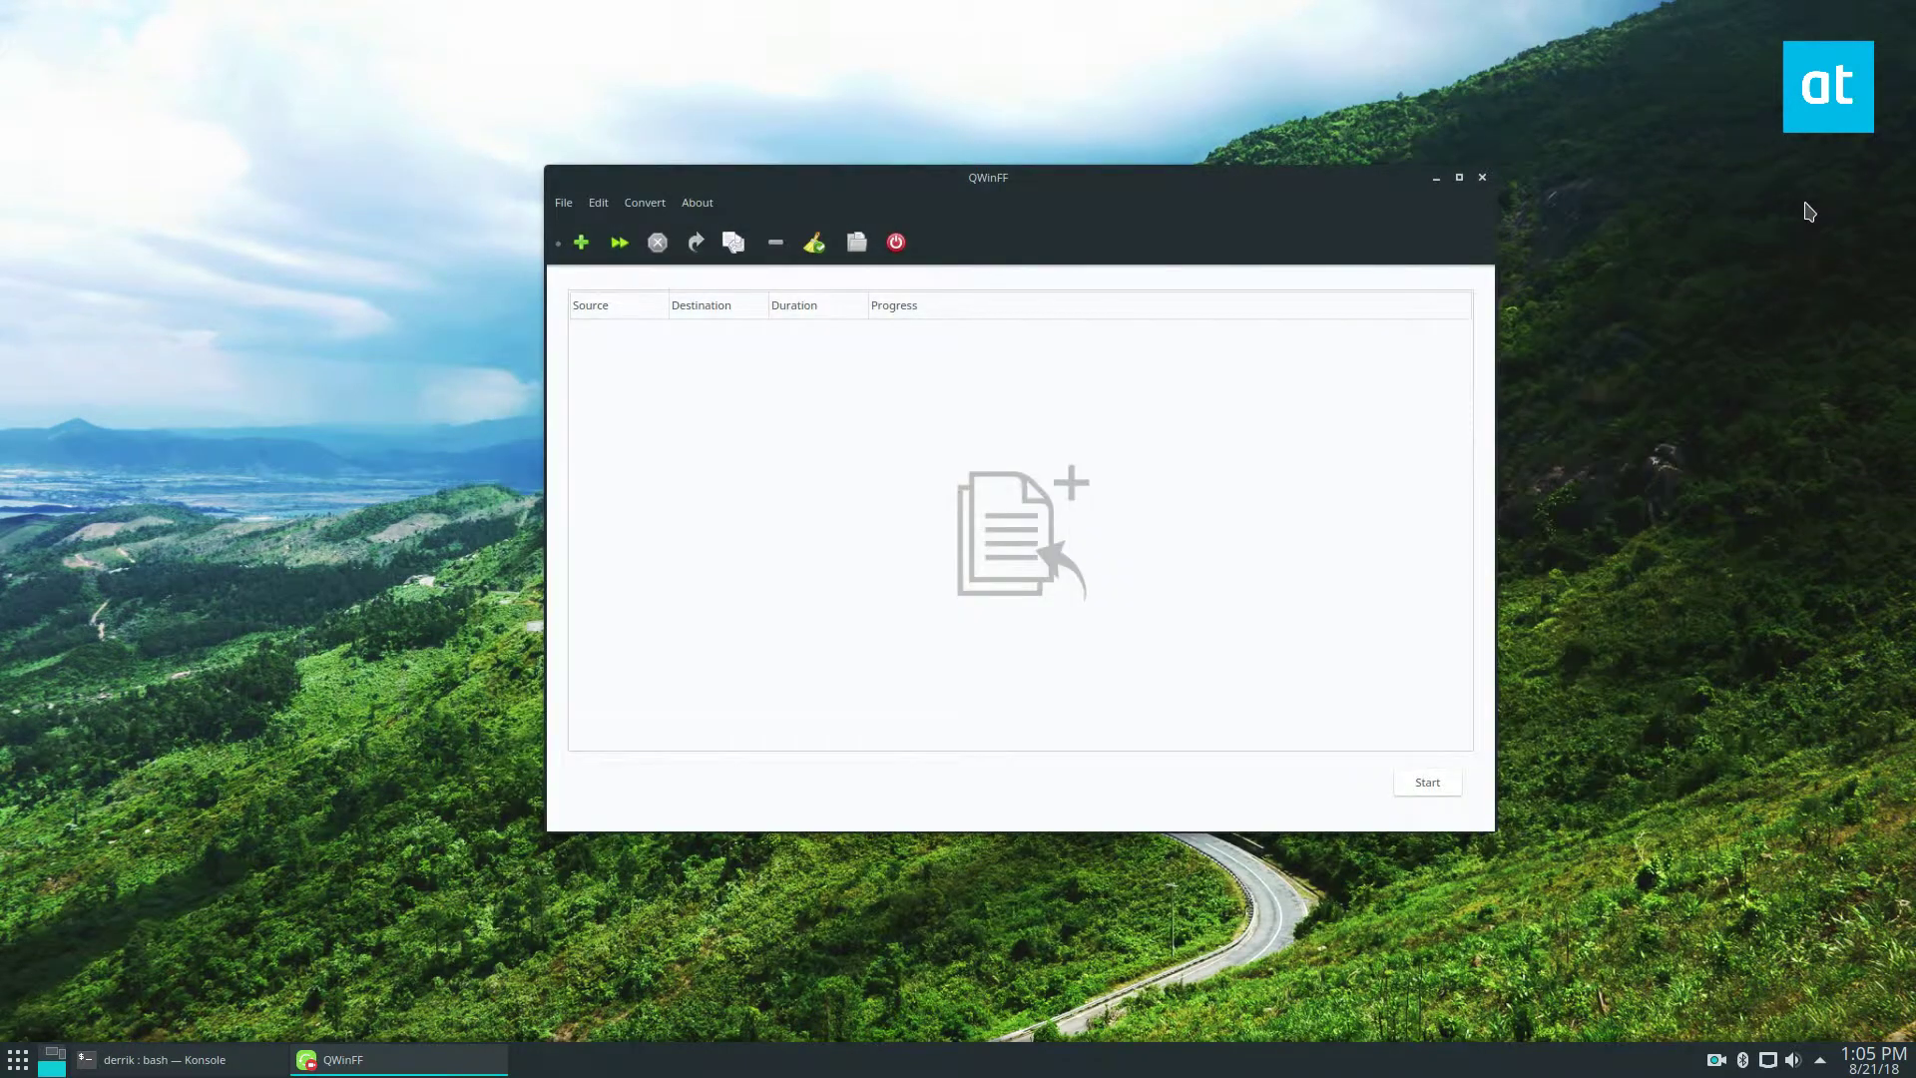
pyautogui.click(646, 203)
pyautogui.click(842, 169)
pyautogui.moveTo(842, 170); pyautogui.dragTo(748, 125)
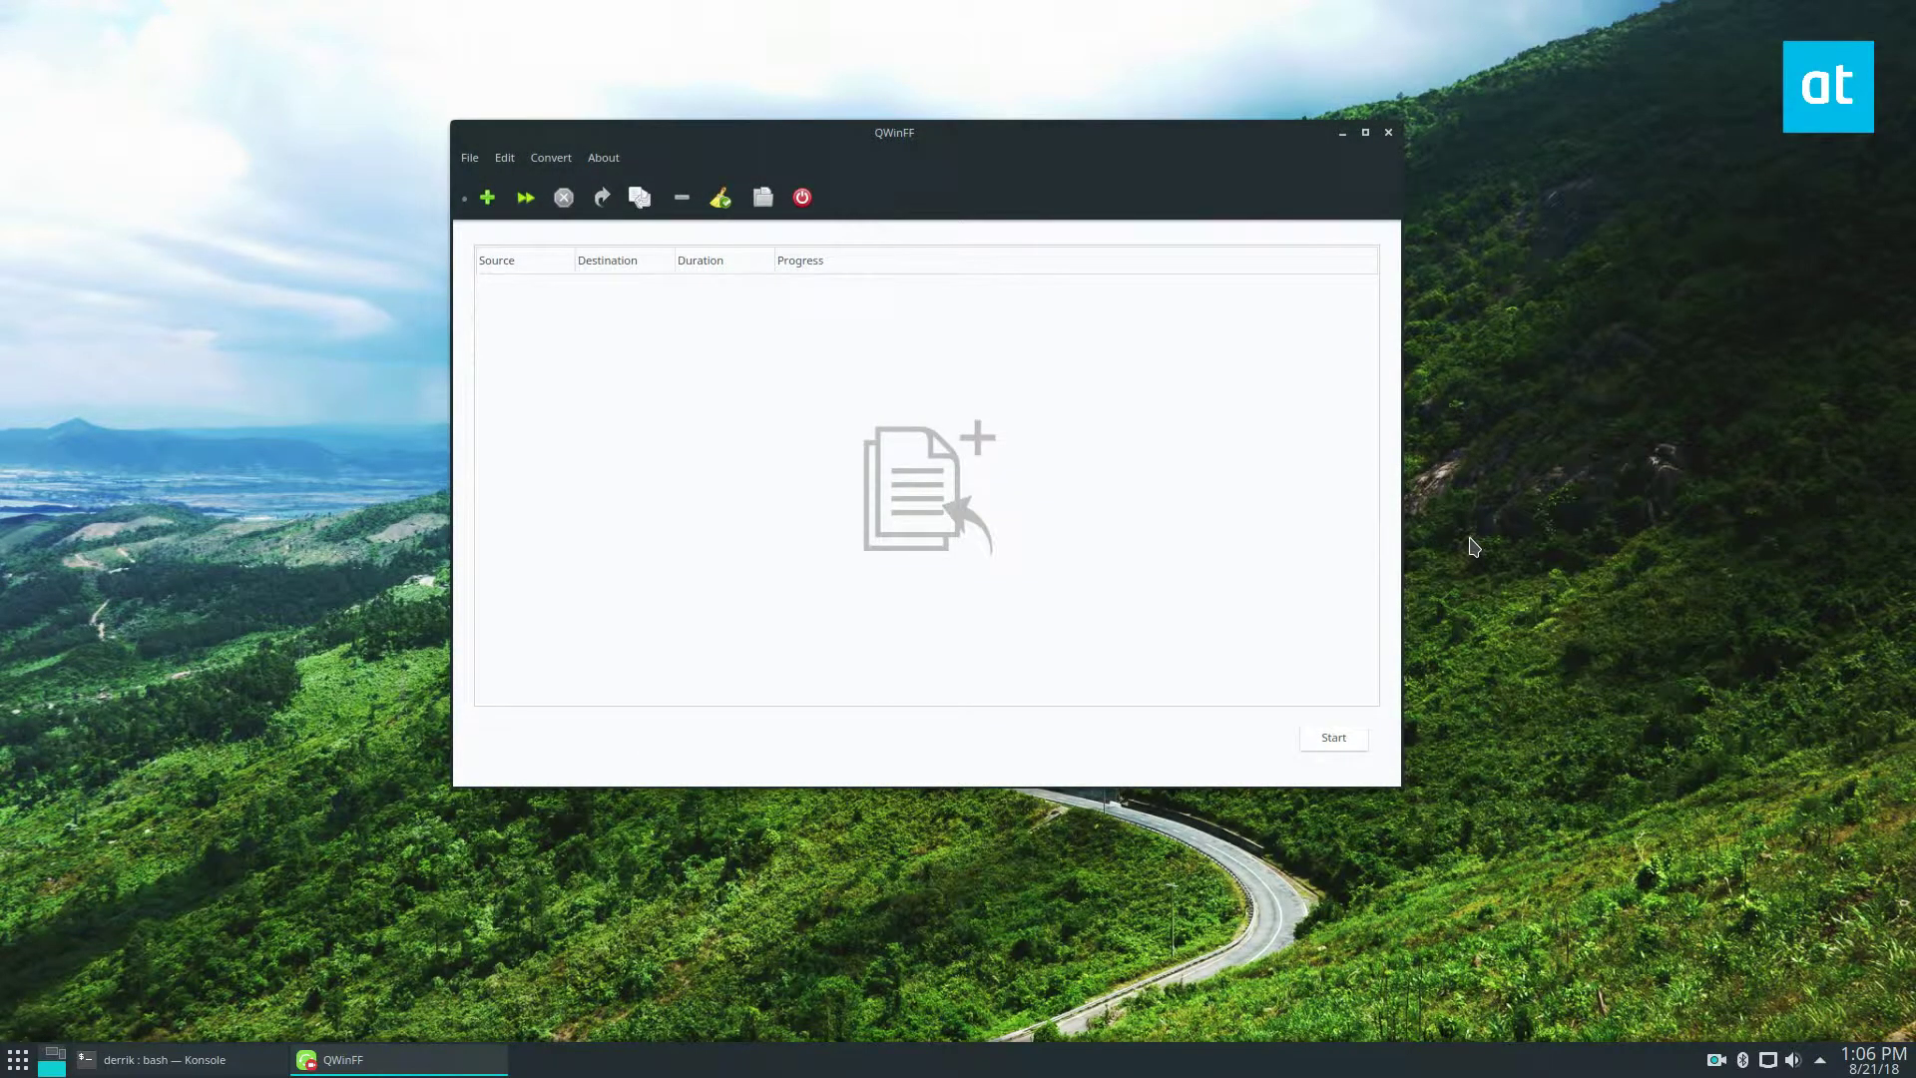
pyautogui.click(164, 1060)
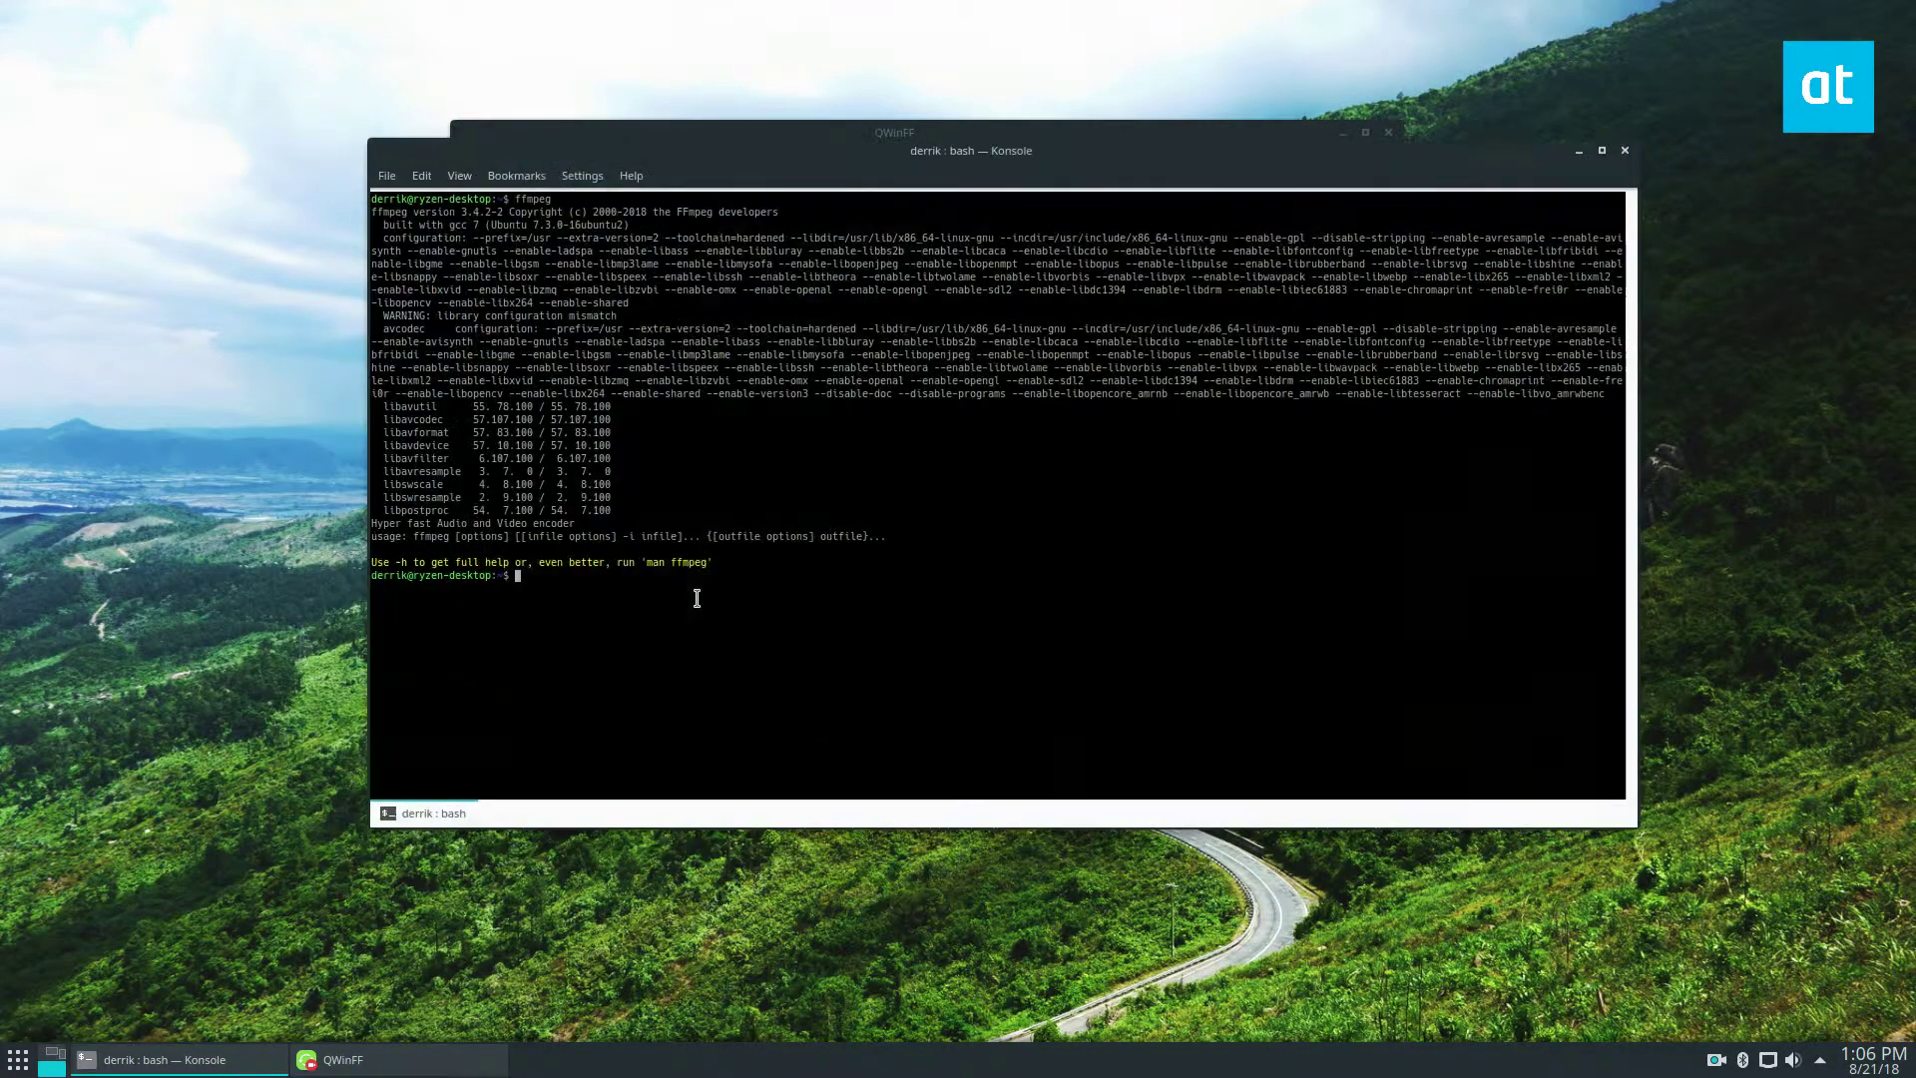
pyautogui.moveTo(578, 391); pyautogui.dragTo(666, 299)
pyautogui.click(938, 447)
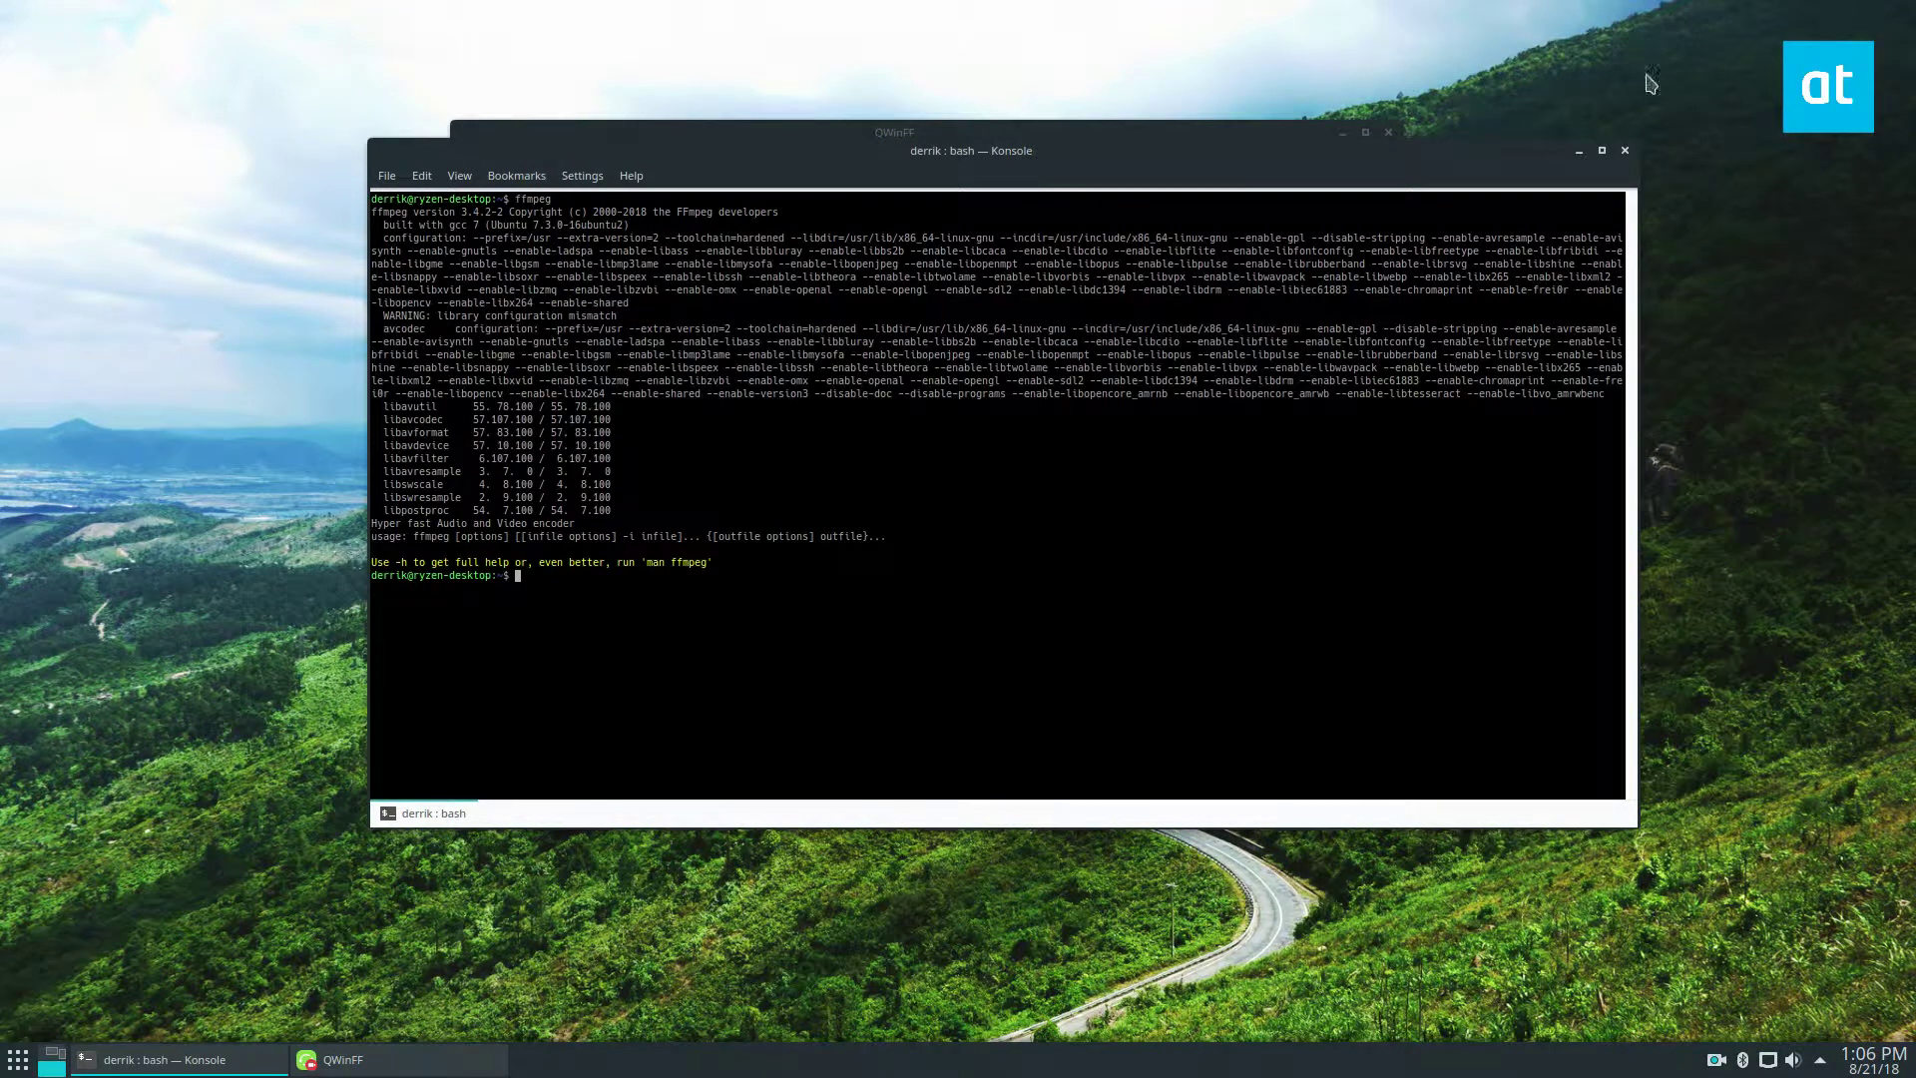
pyautogui.click(1006, 140)
pyautogui.click(1579, 150)
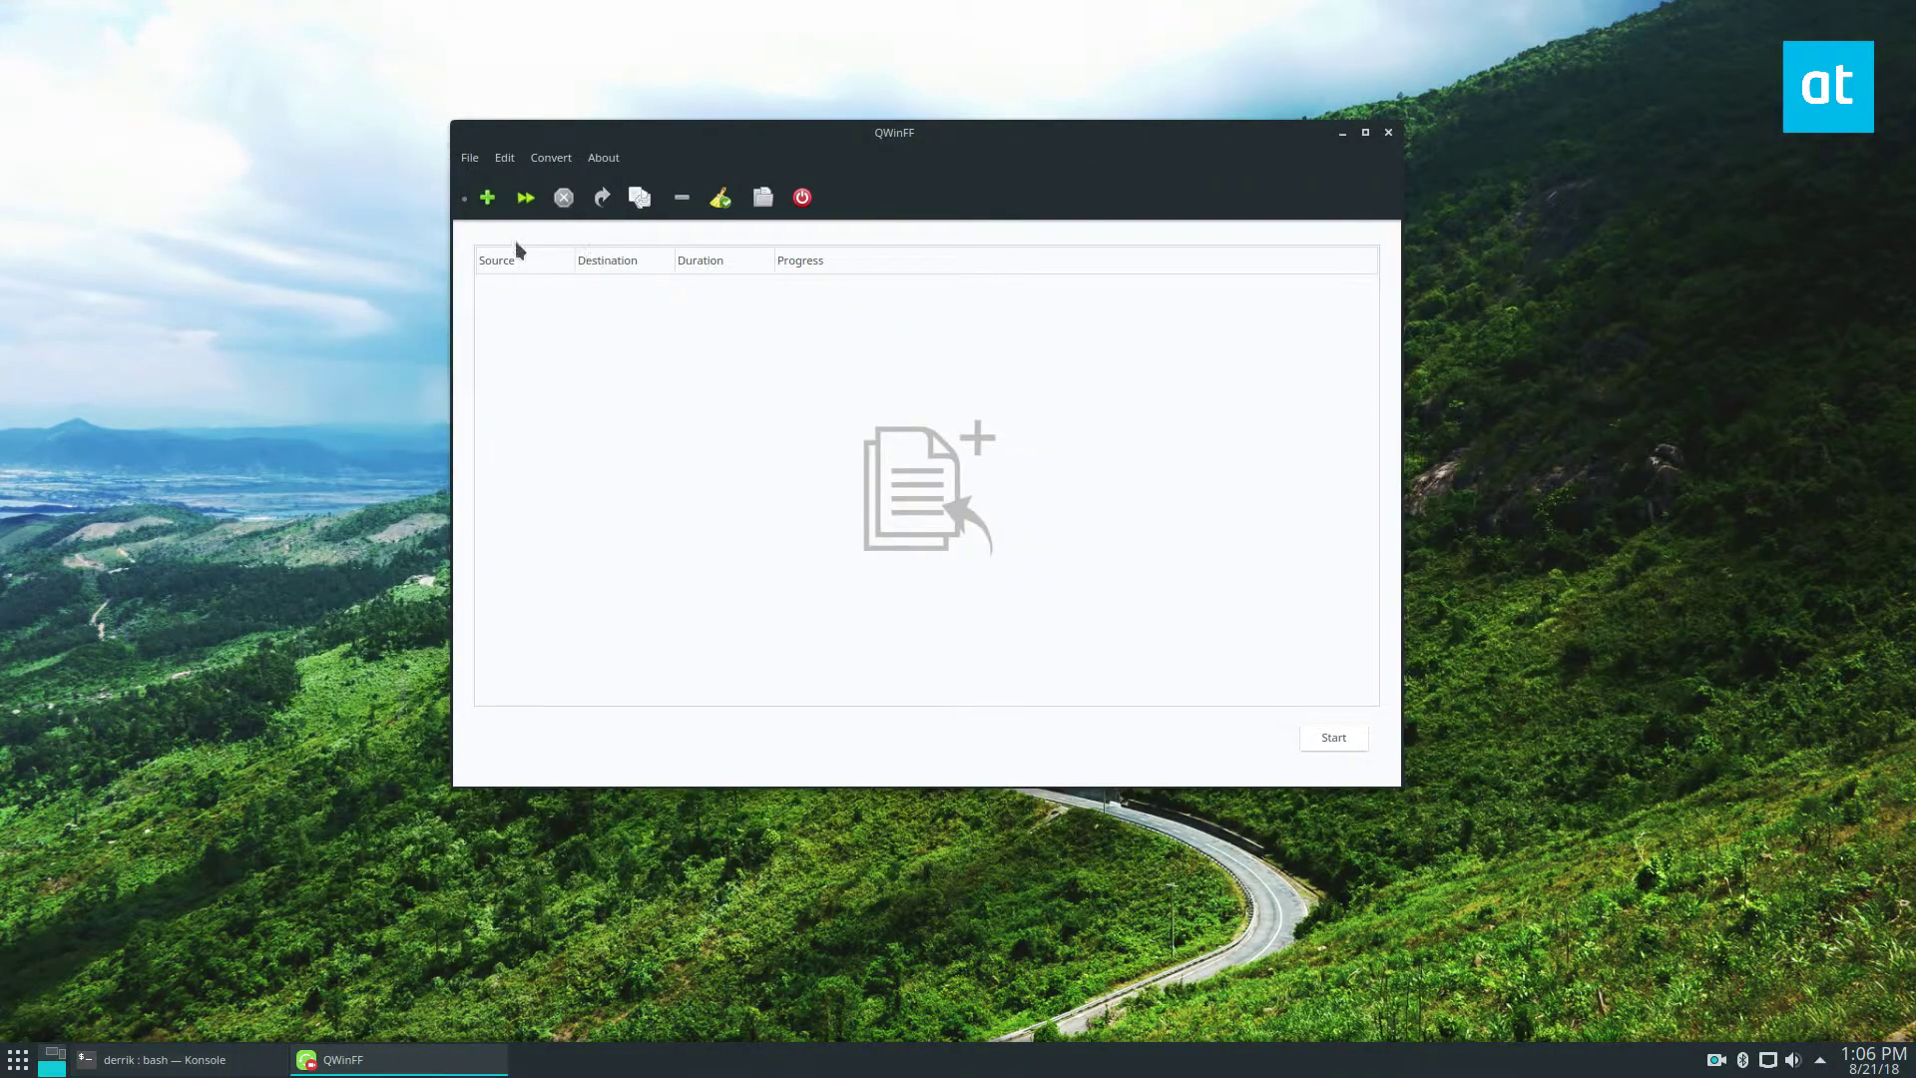
# Add all the MP3 files from the Tool/10,000 Days folder to the list of files to convert
pyautogui.click(487, 197)
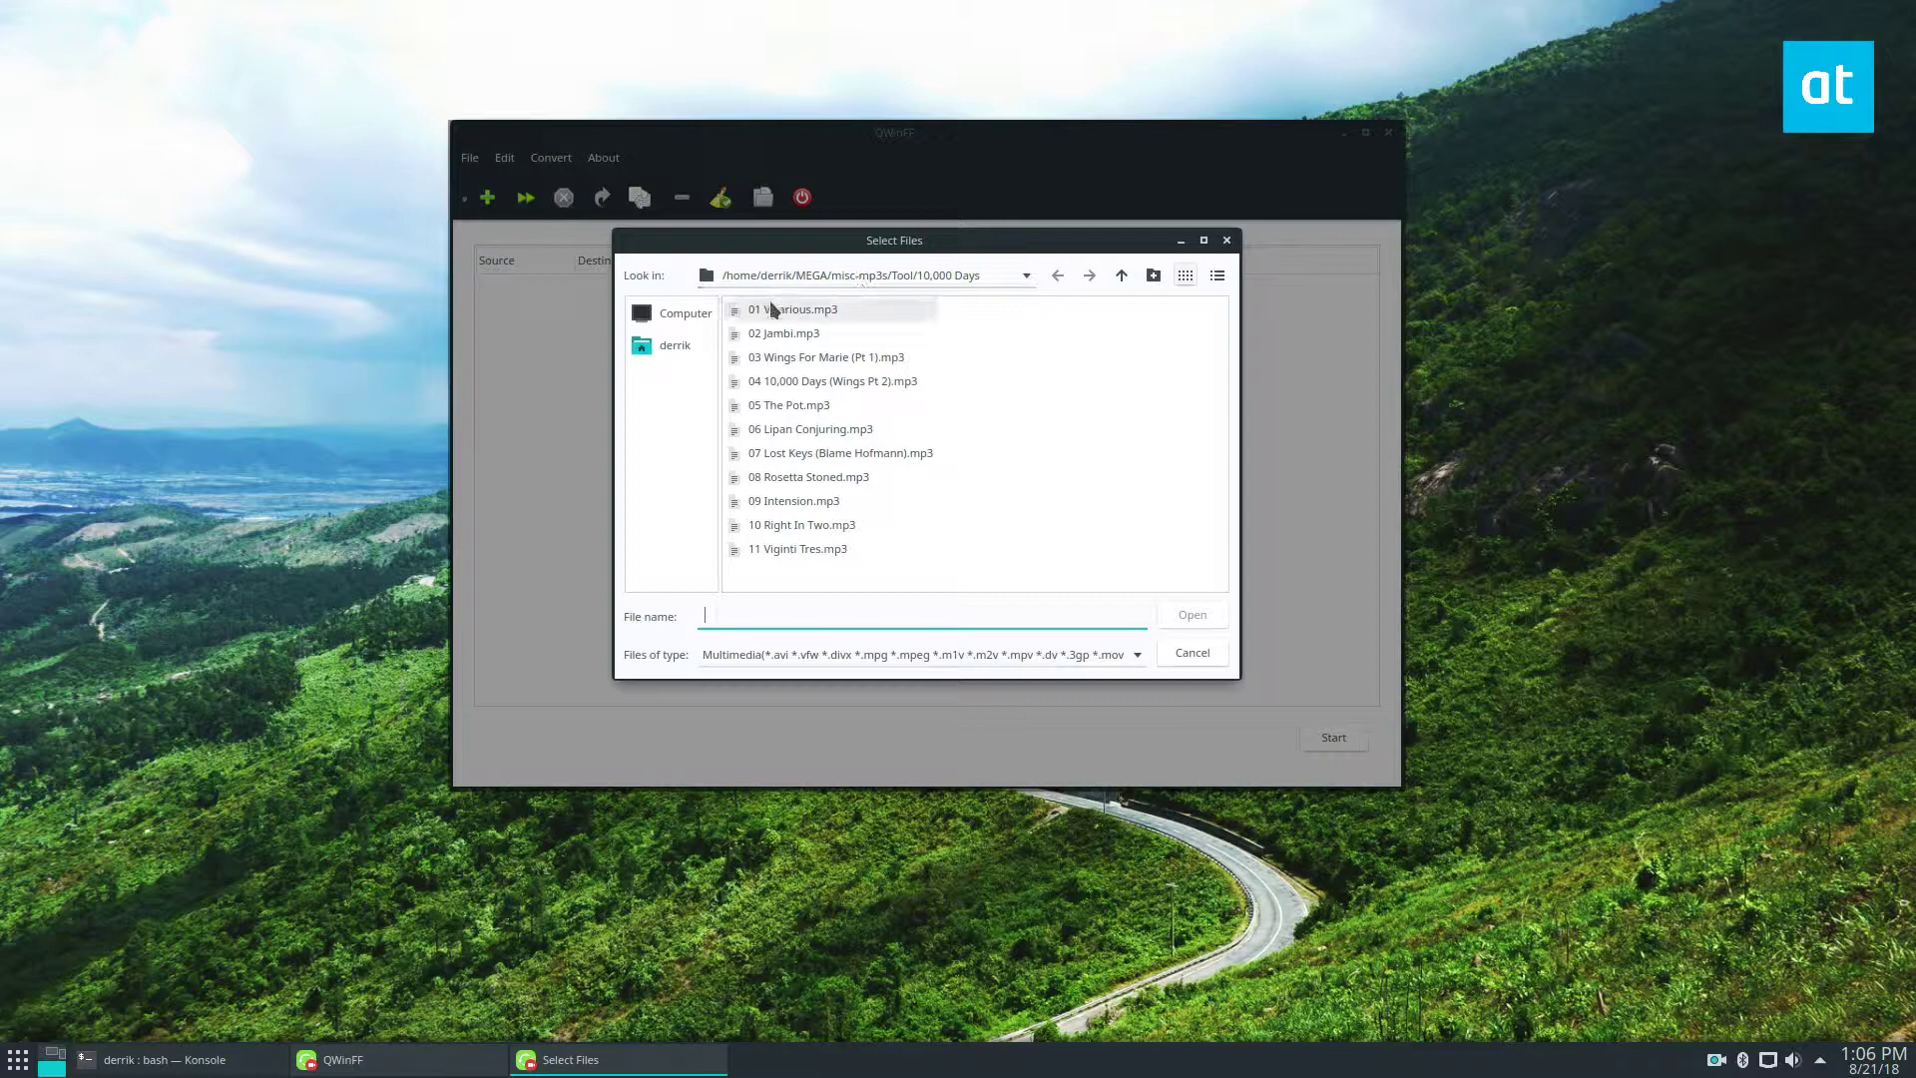
pyautogui.click(769, 307)
pyautogui.hotkey('ctrl', 'a')
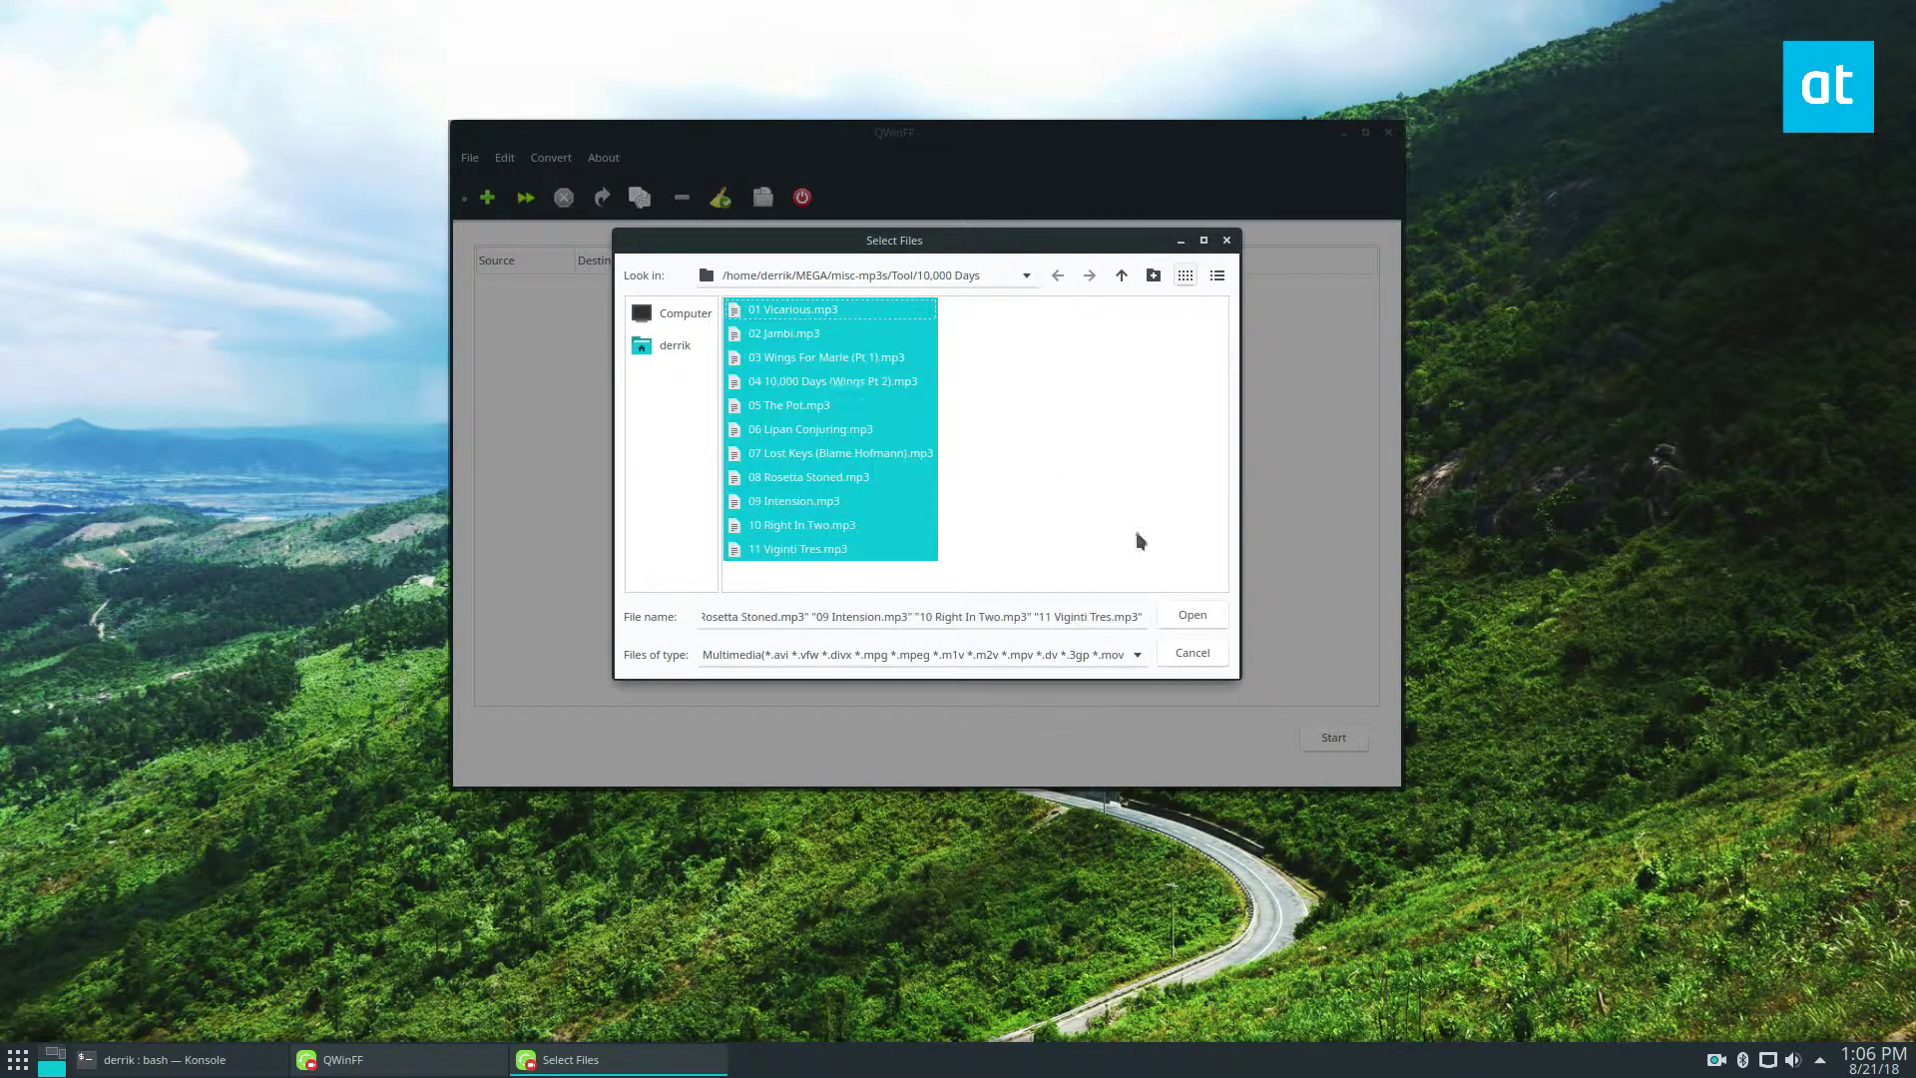
pyautogui.click(1192, 614)
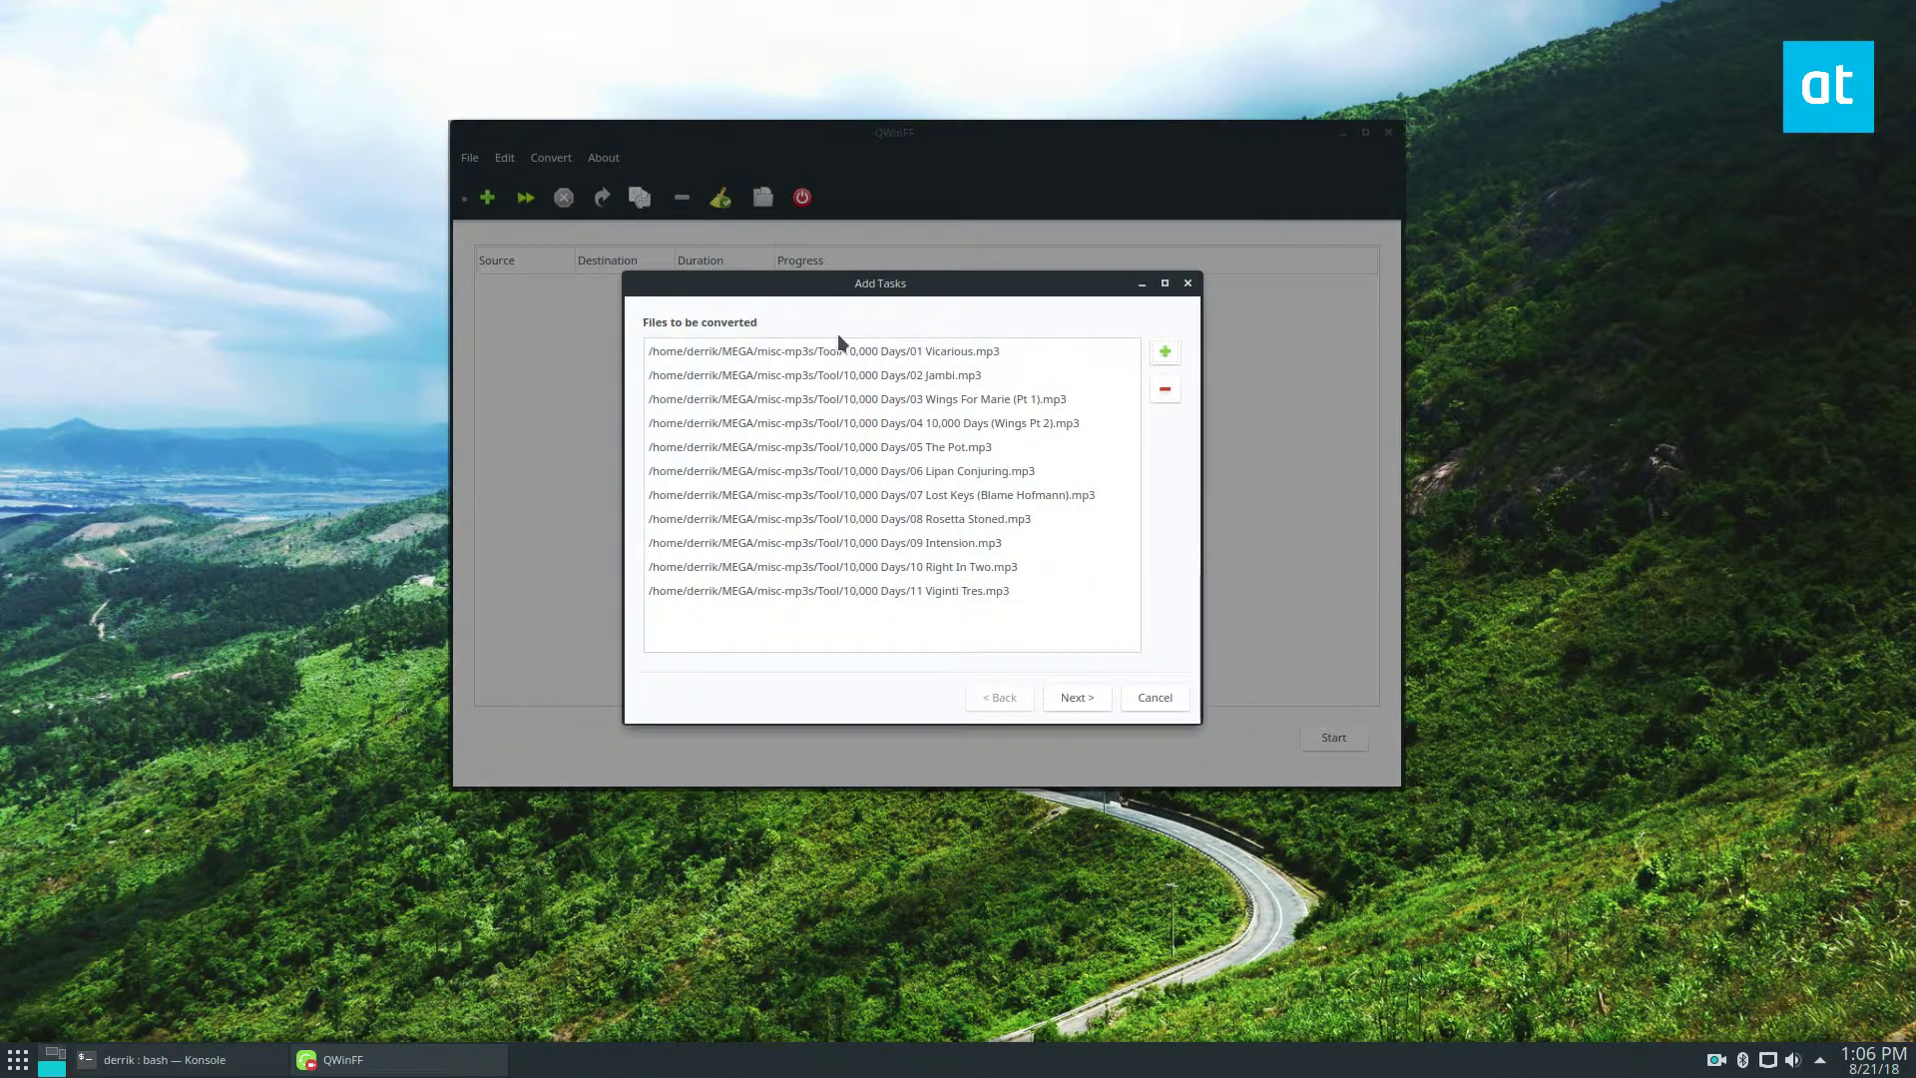
# Set the output format to OGG with the OGG (libvorbis) preset for the new tasks
pyautogui.click(1077, 697)
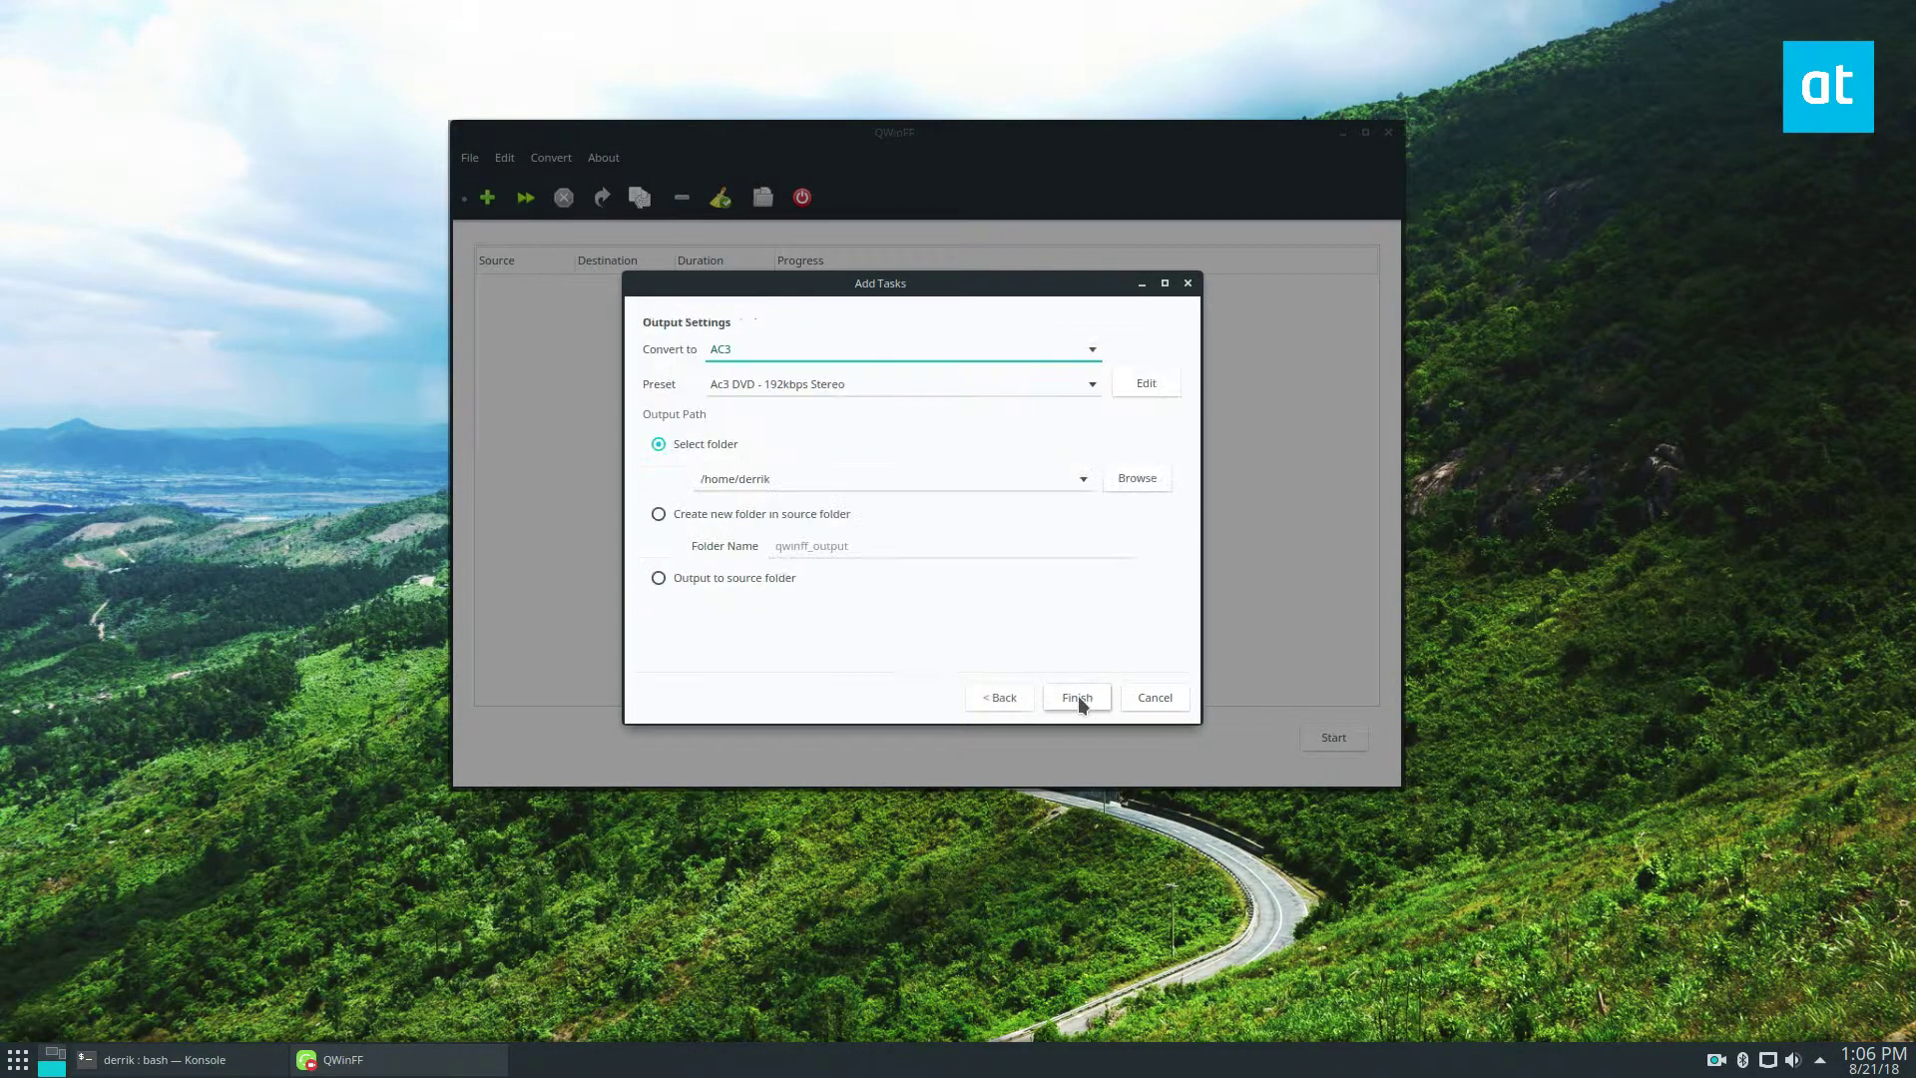
pyautogui.click(774, 348)
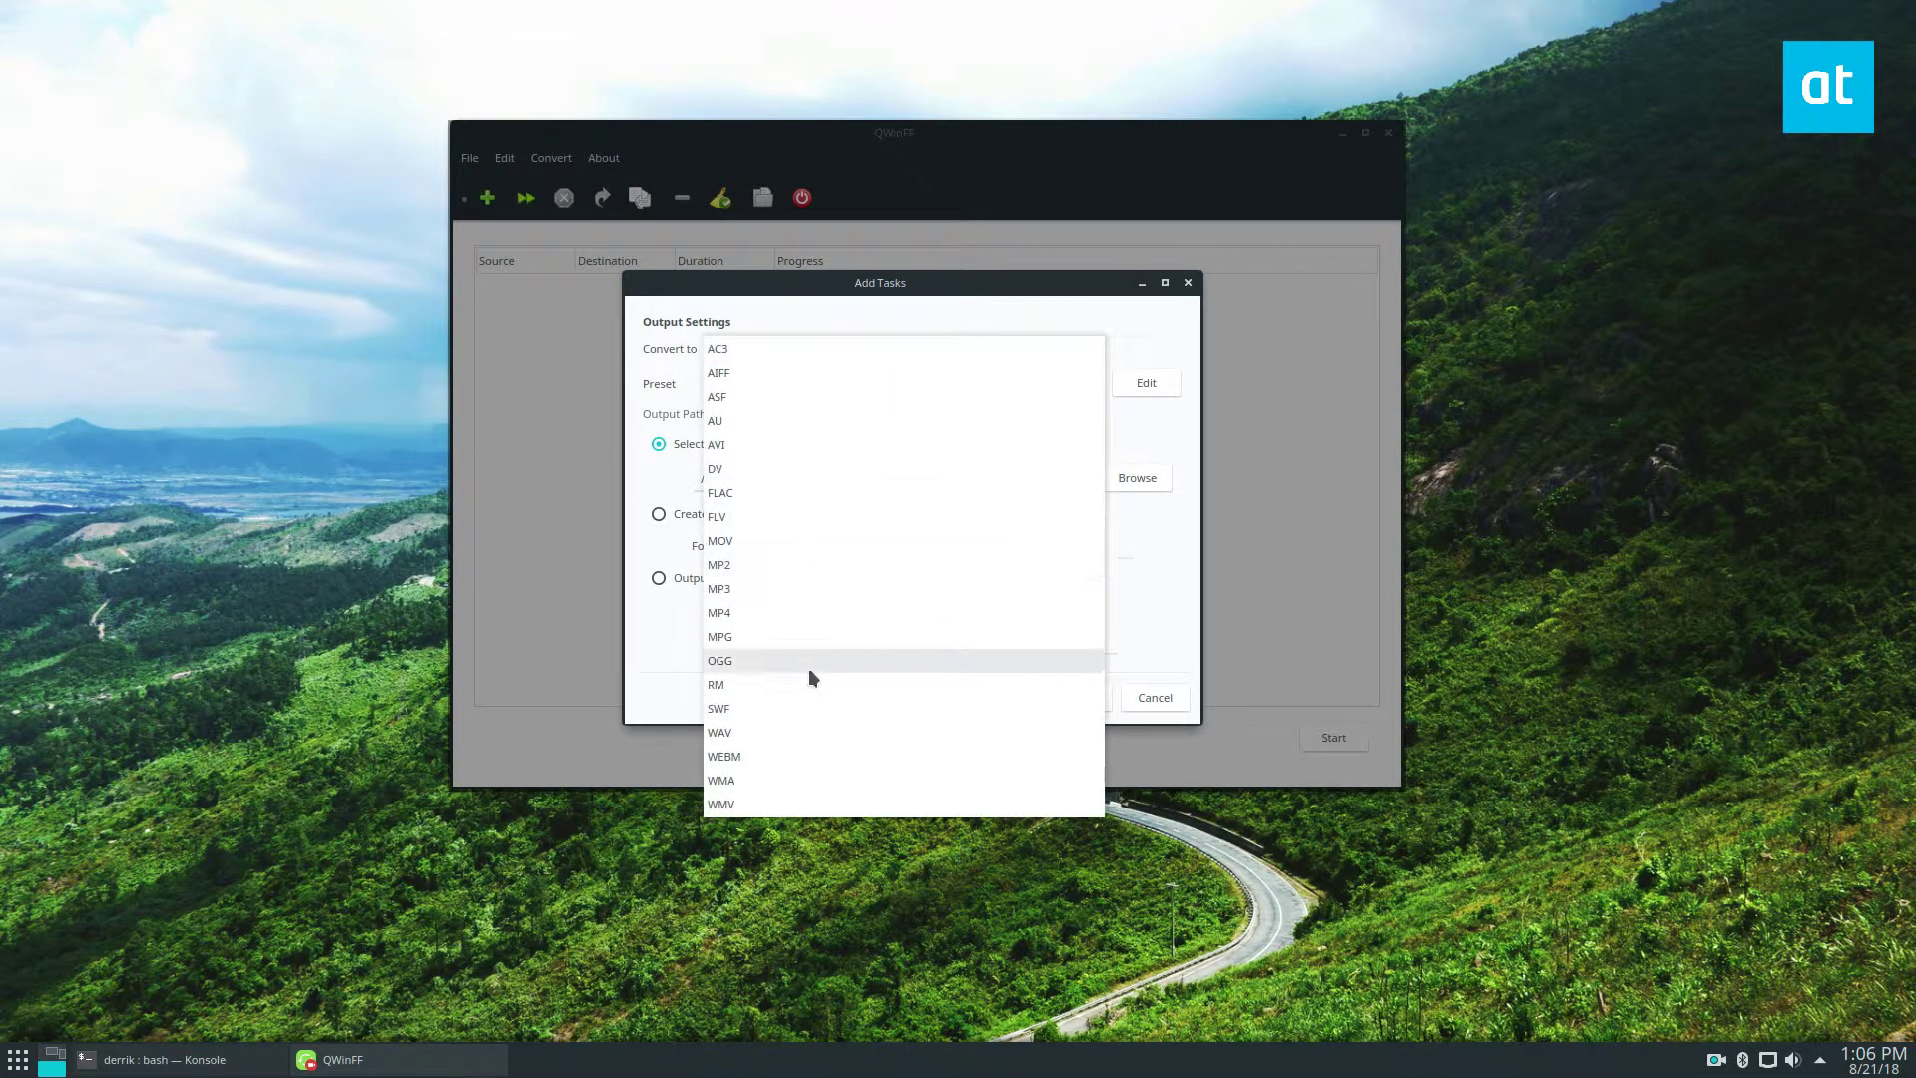
pyautogui.click(735, 662)
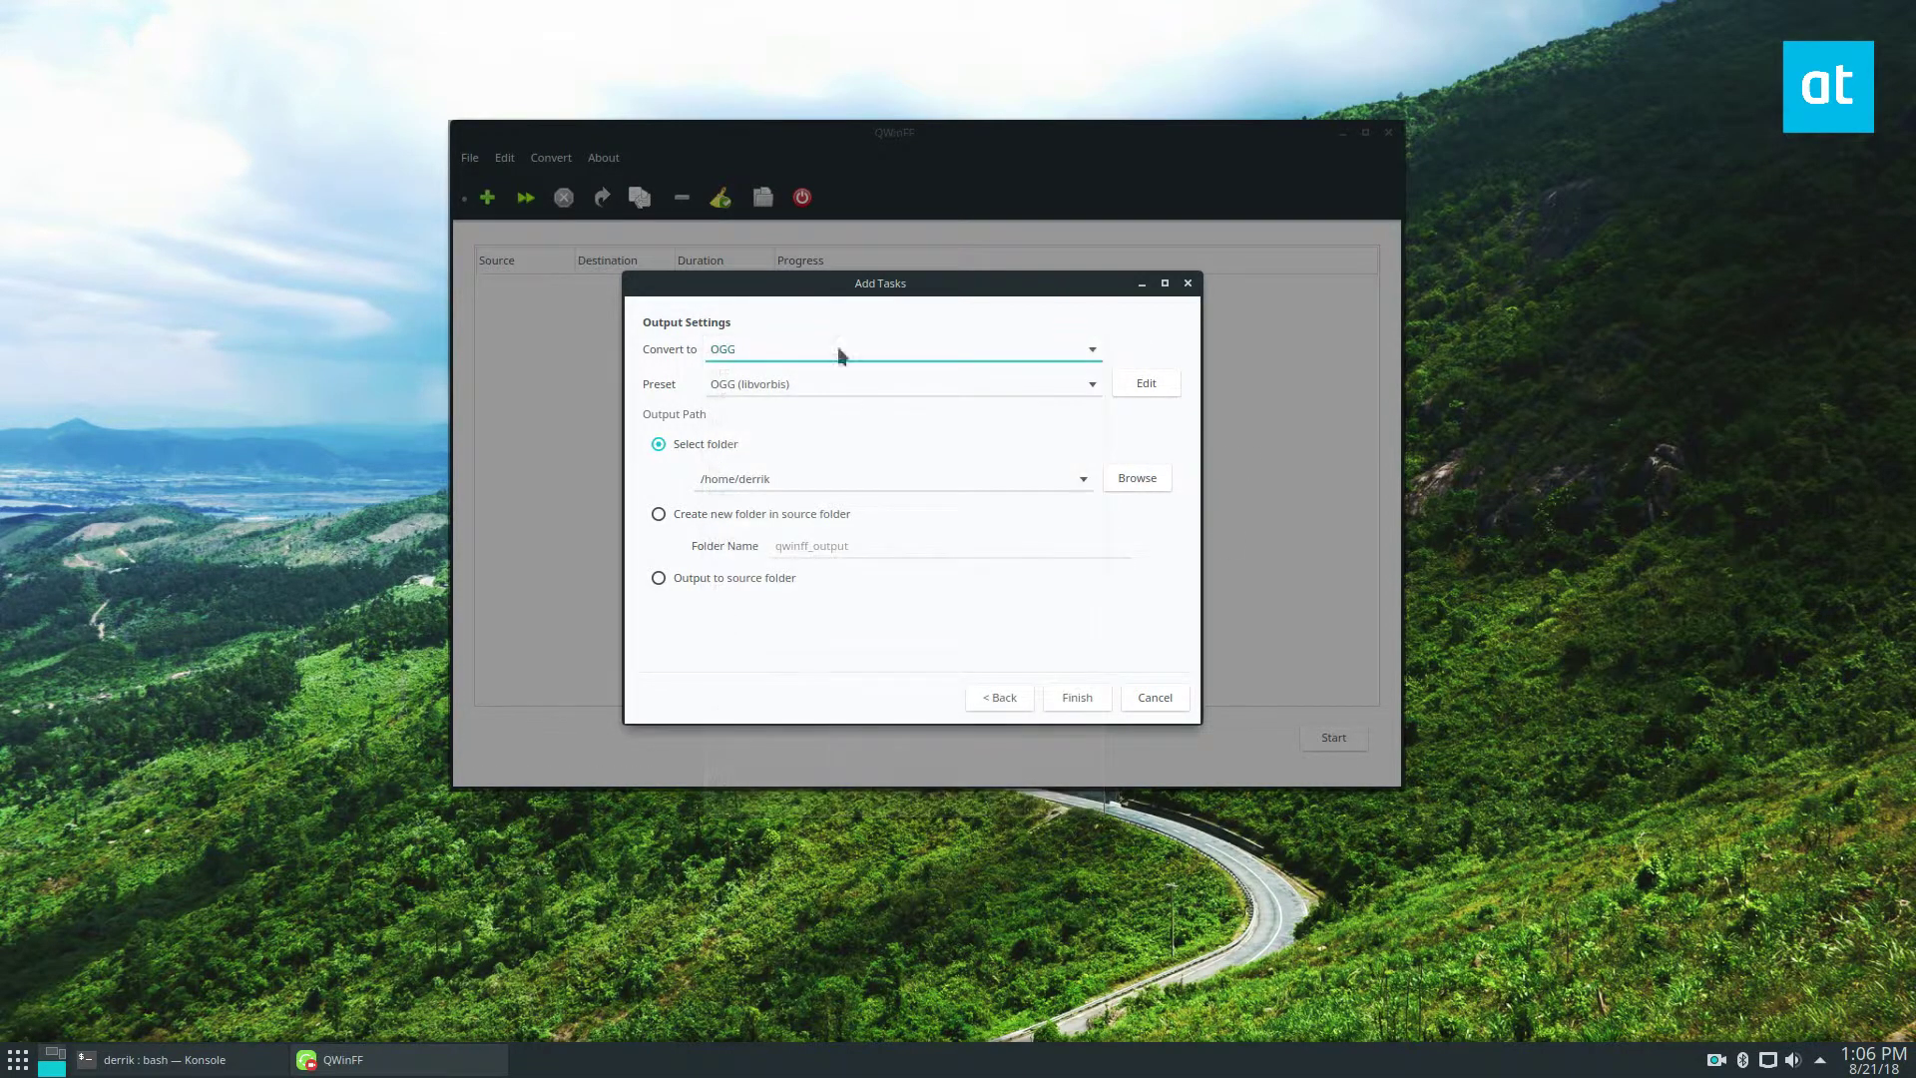
pyautogui.click(824, 391)
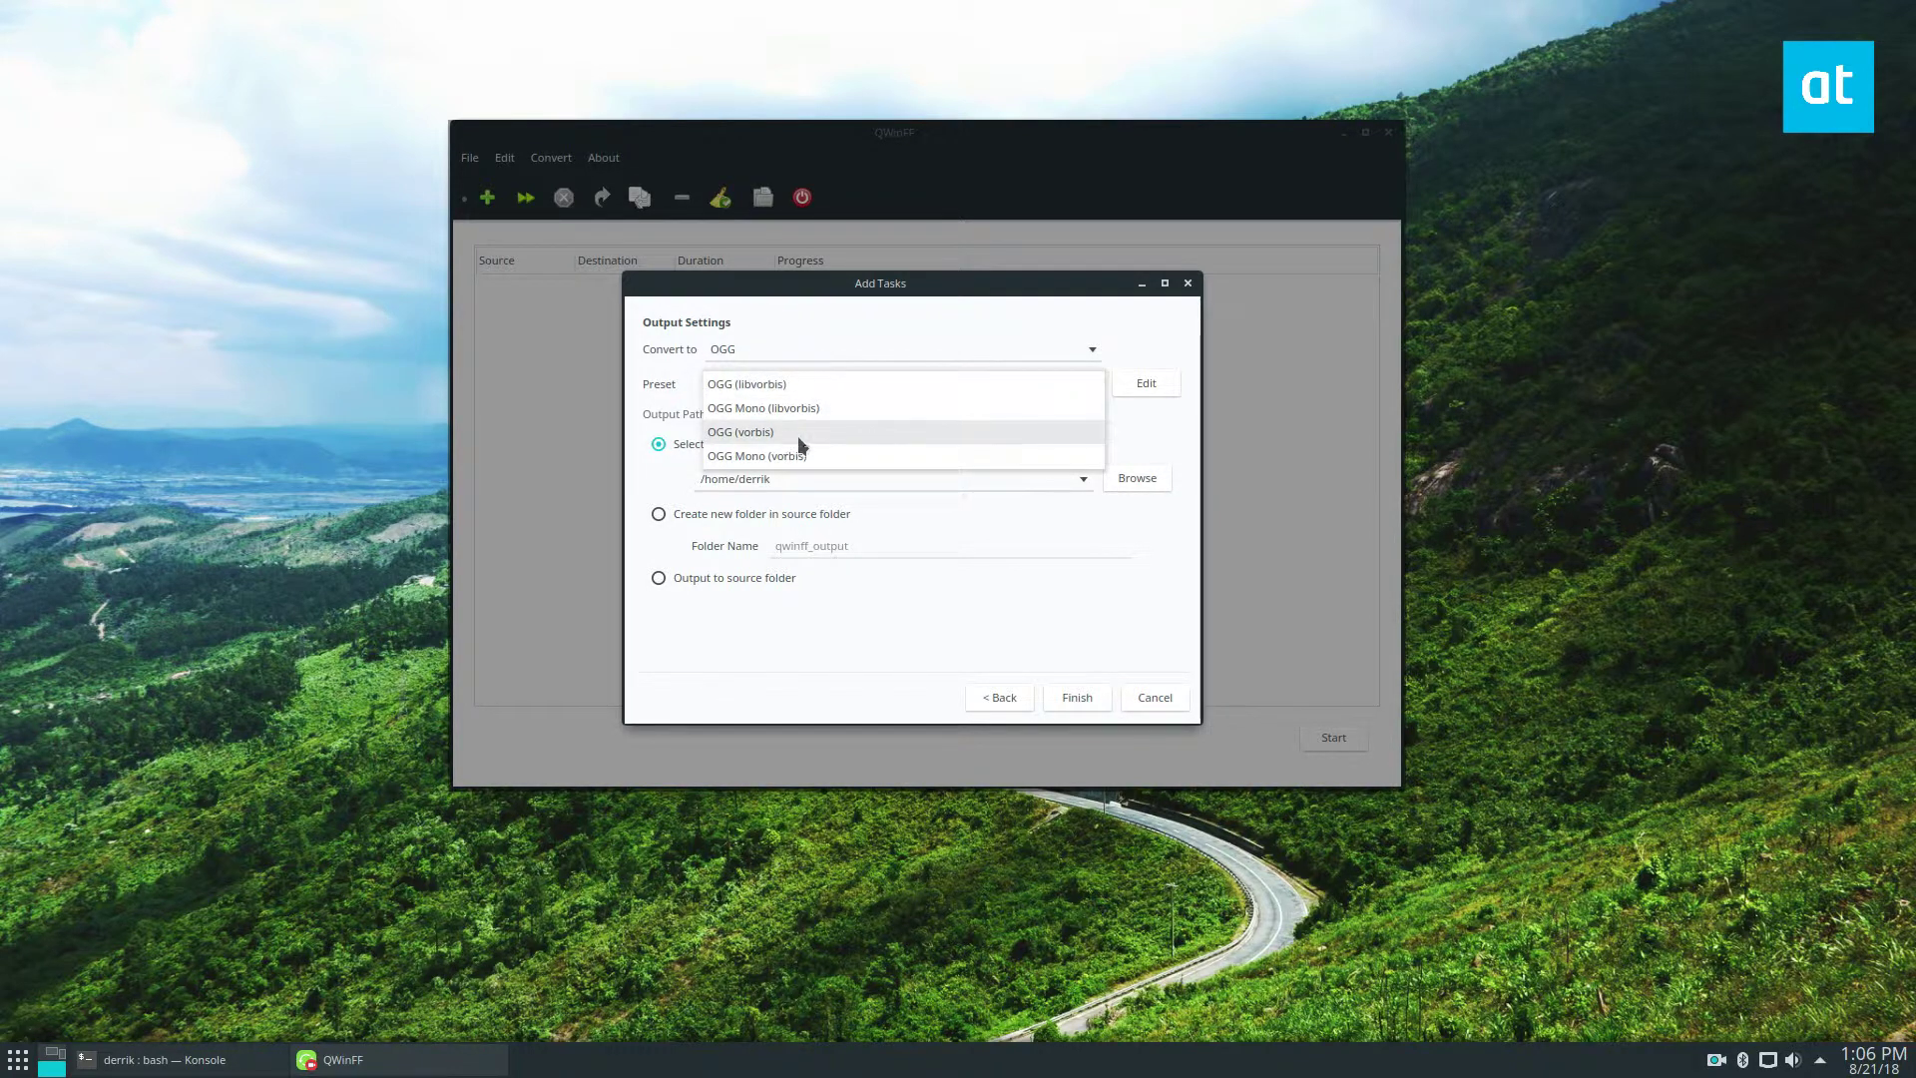
pyautogui.click(876, 379)
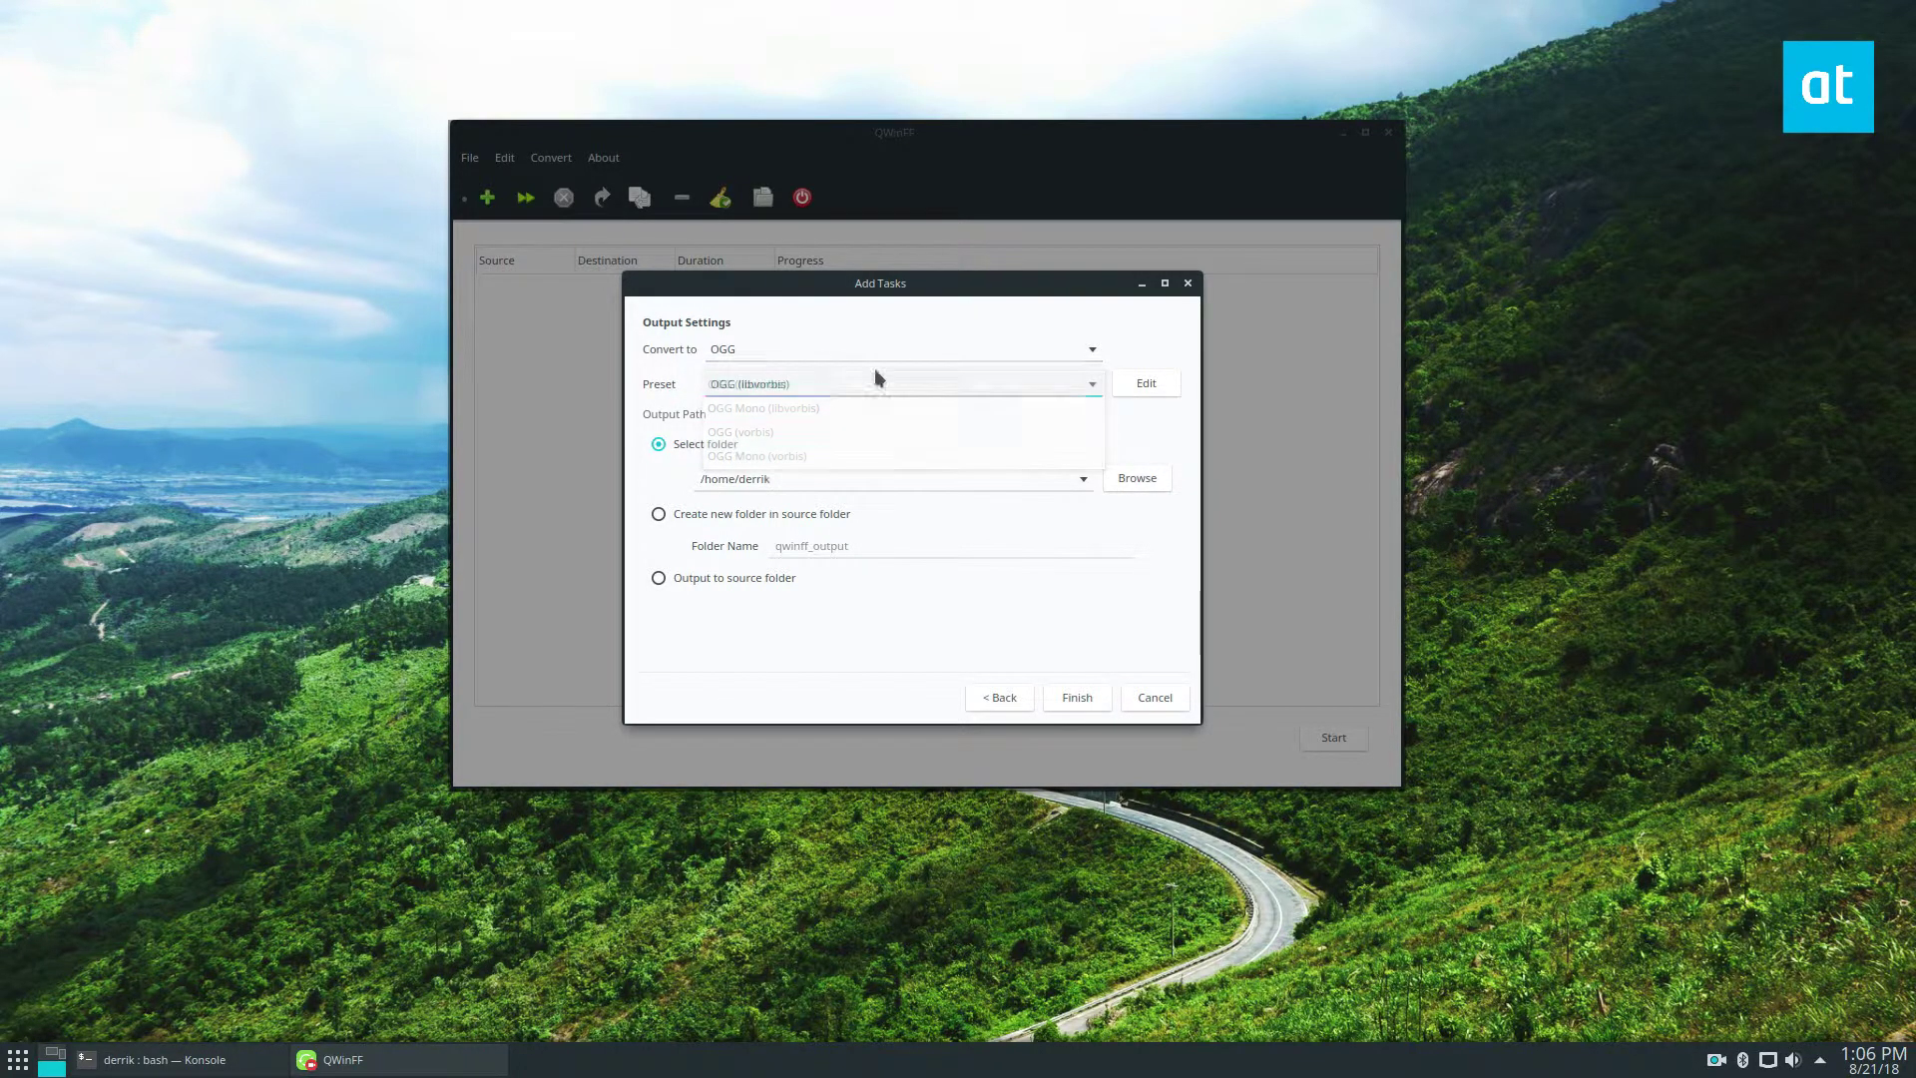
# Choose the Desktop folder as the output path and finish adding the conversion tasks
pyautogui.click(1142, 481)
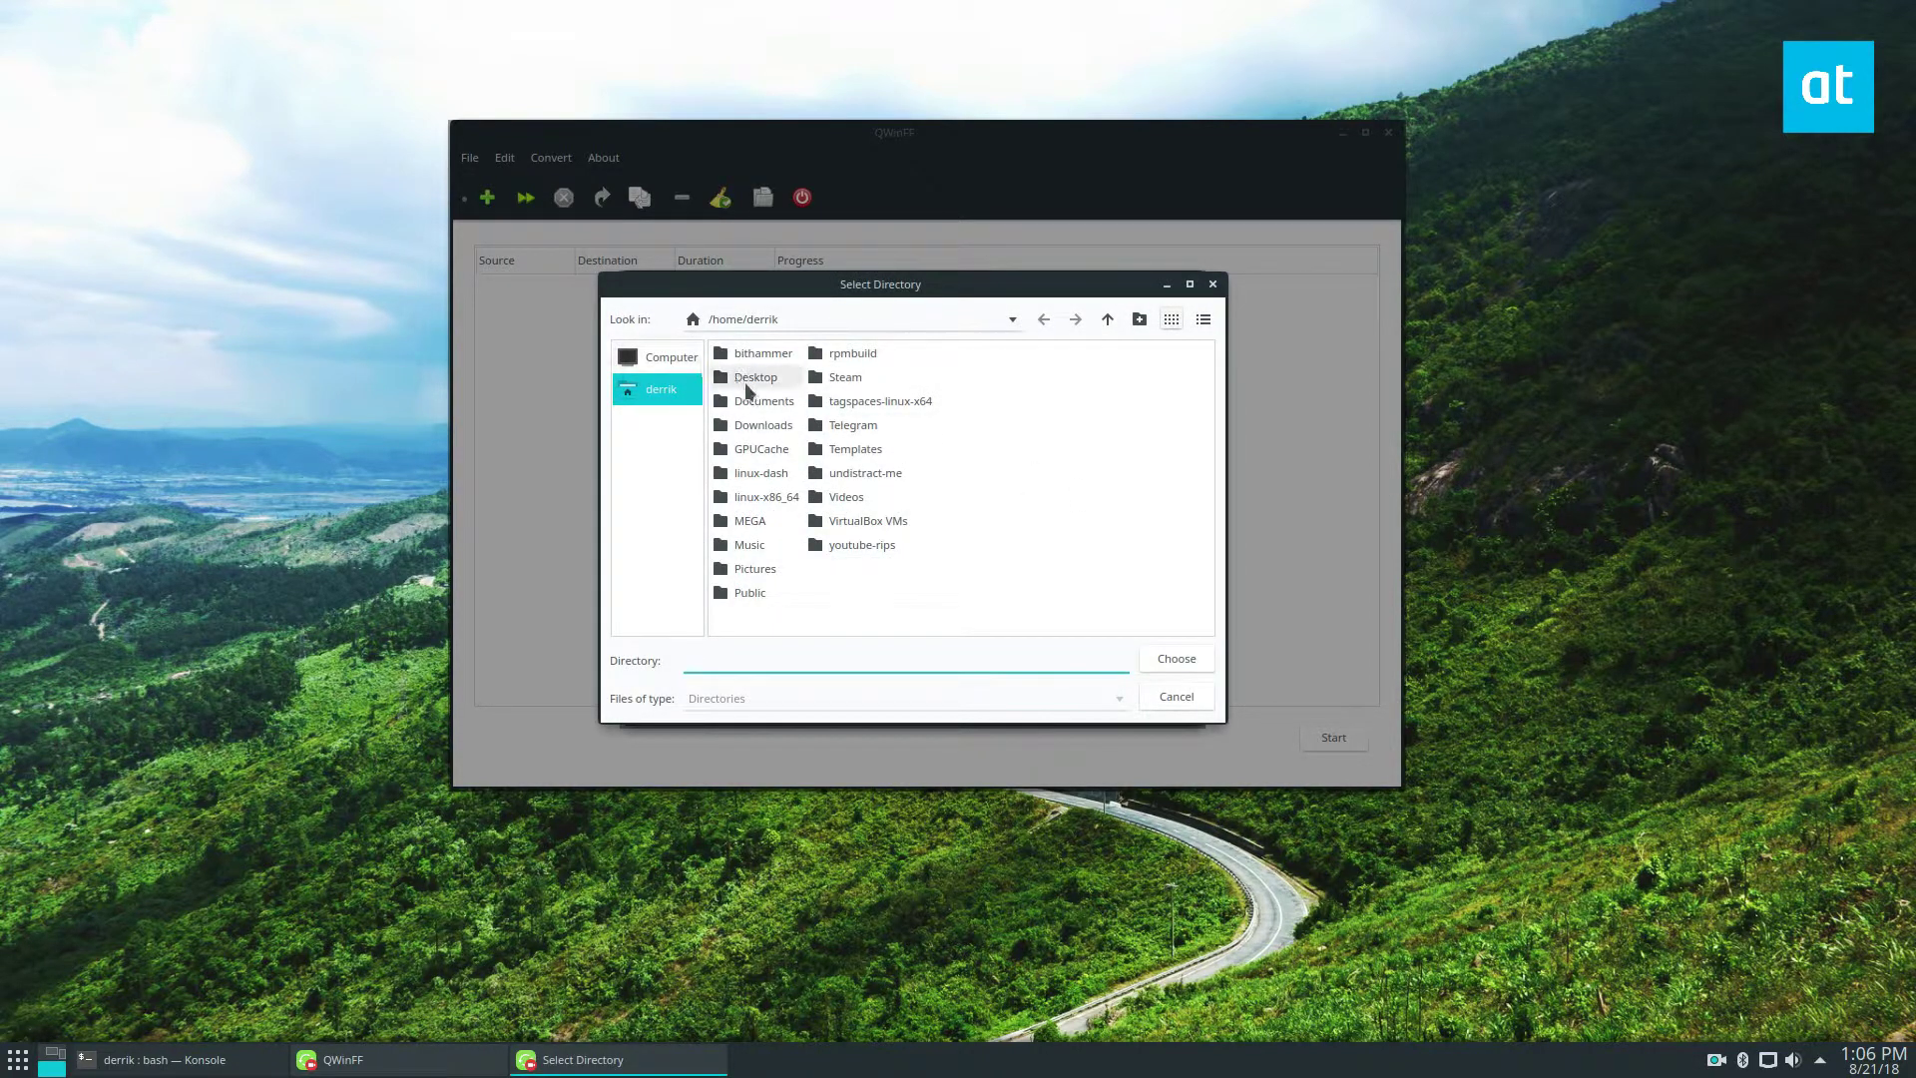
pyautogui.doubleClick(746, 386)
pyautogui.click(1157, 657)
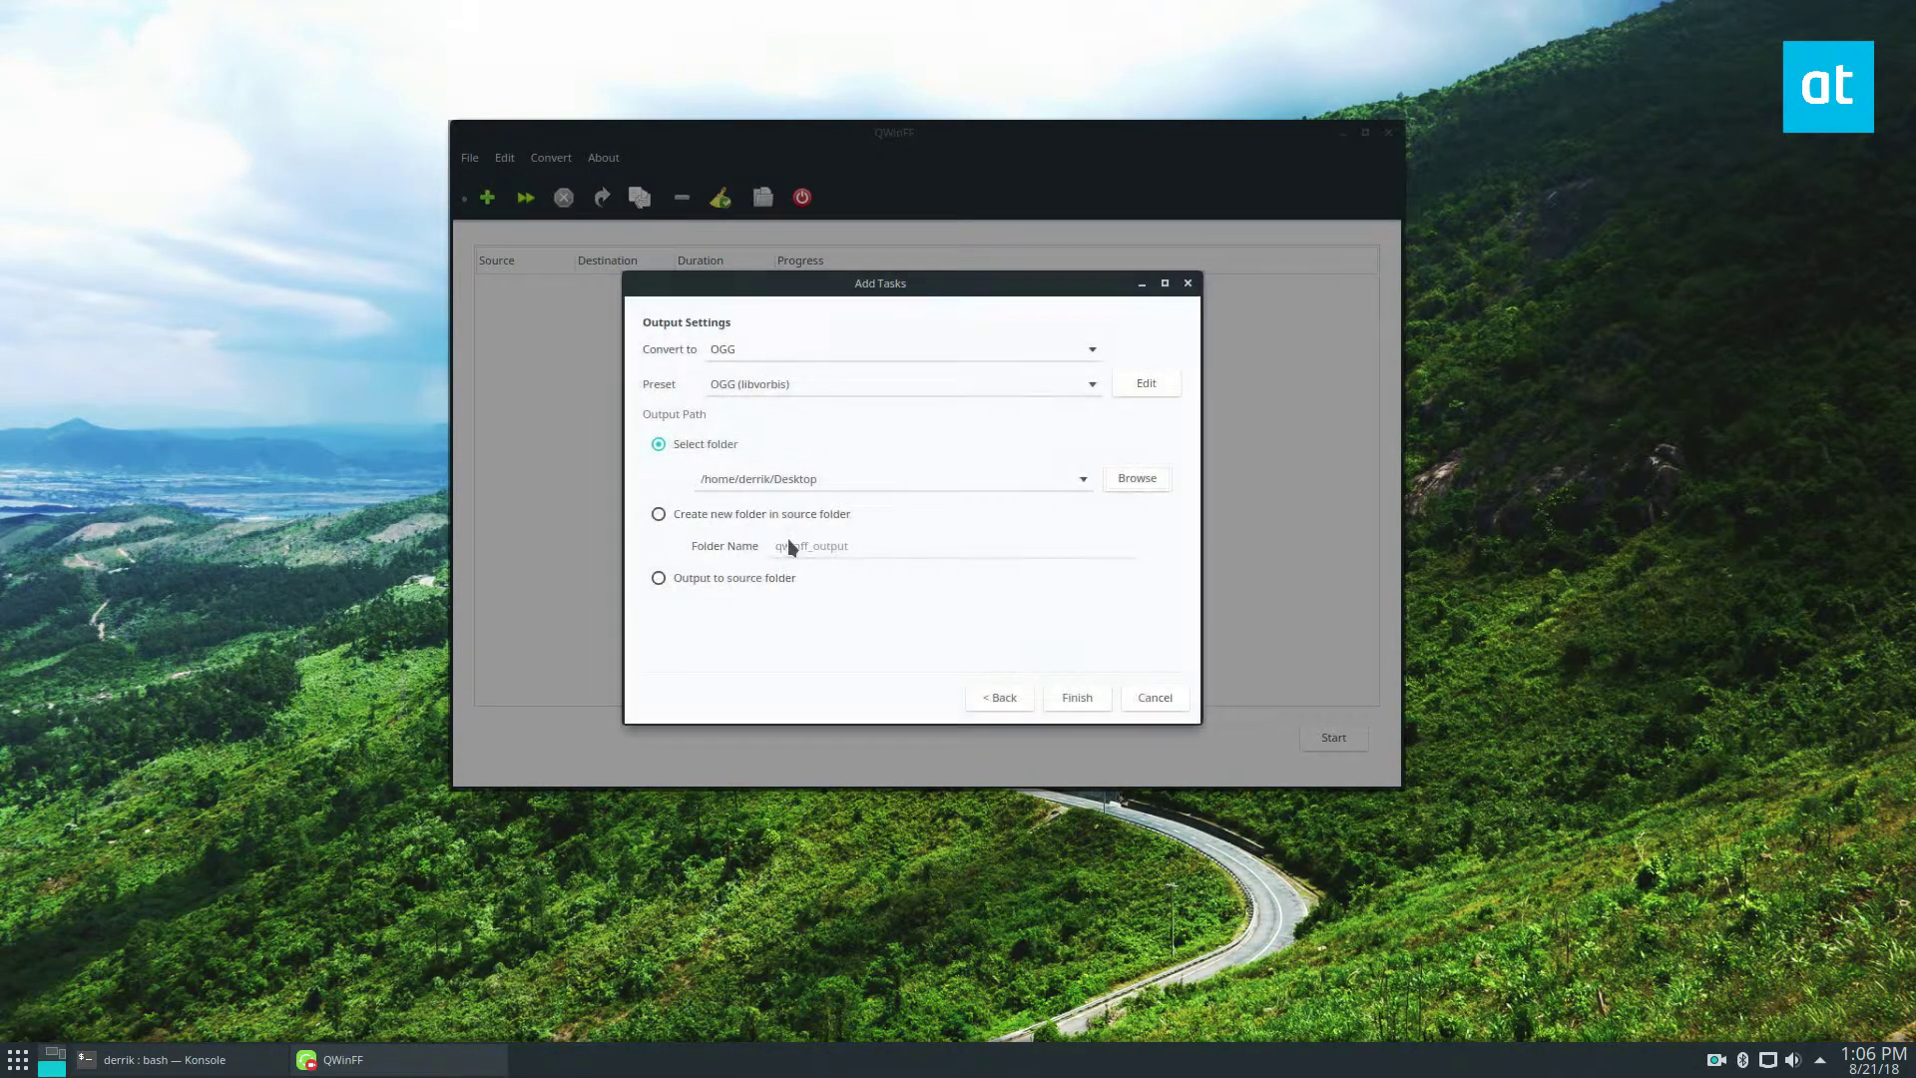
pyautogui.click(1074, 697)
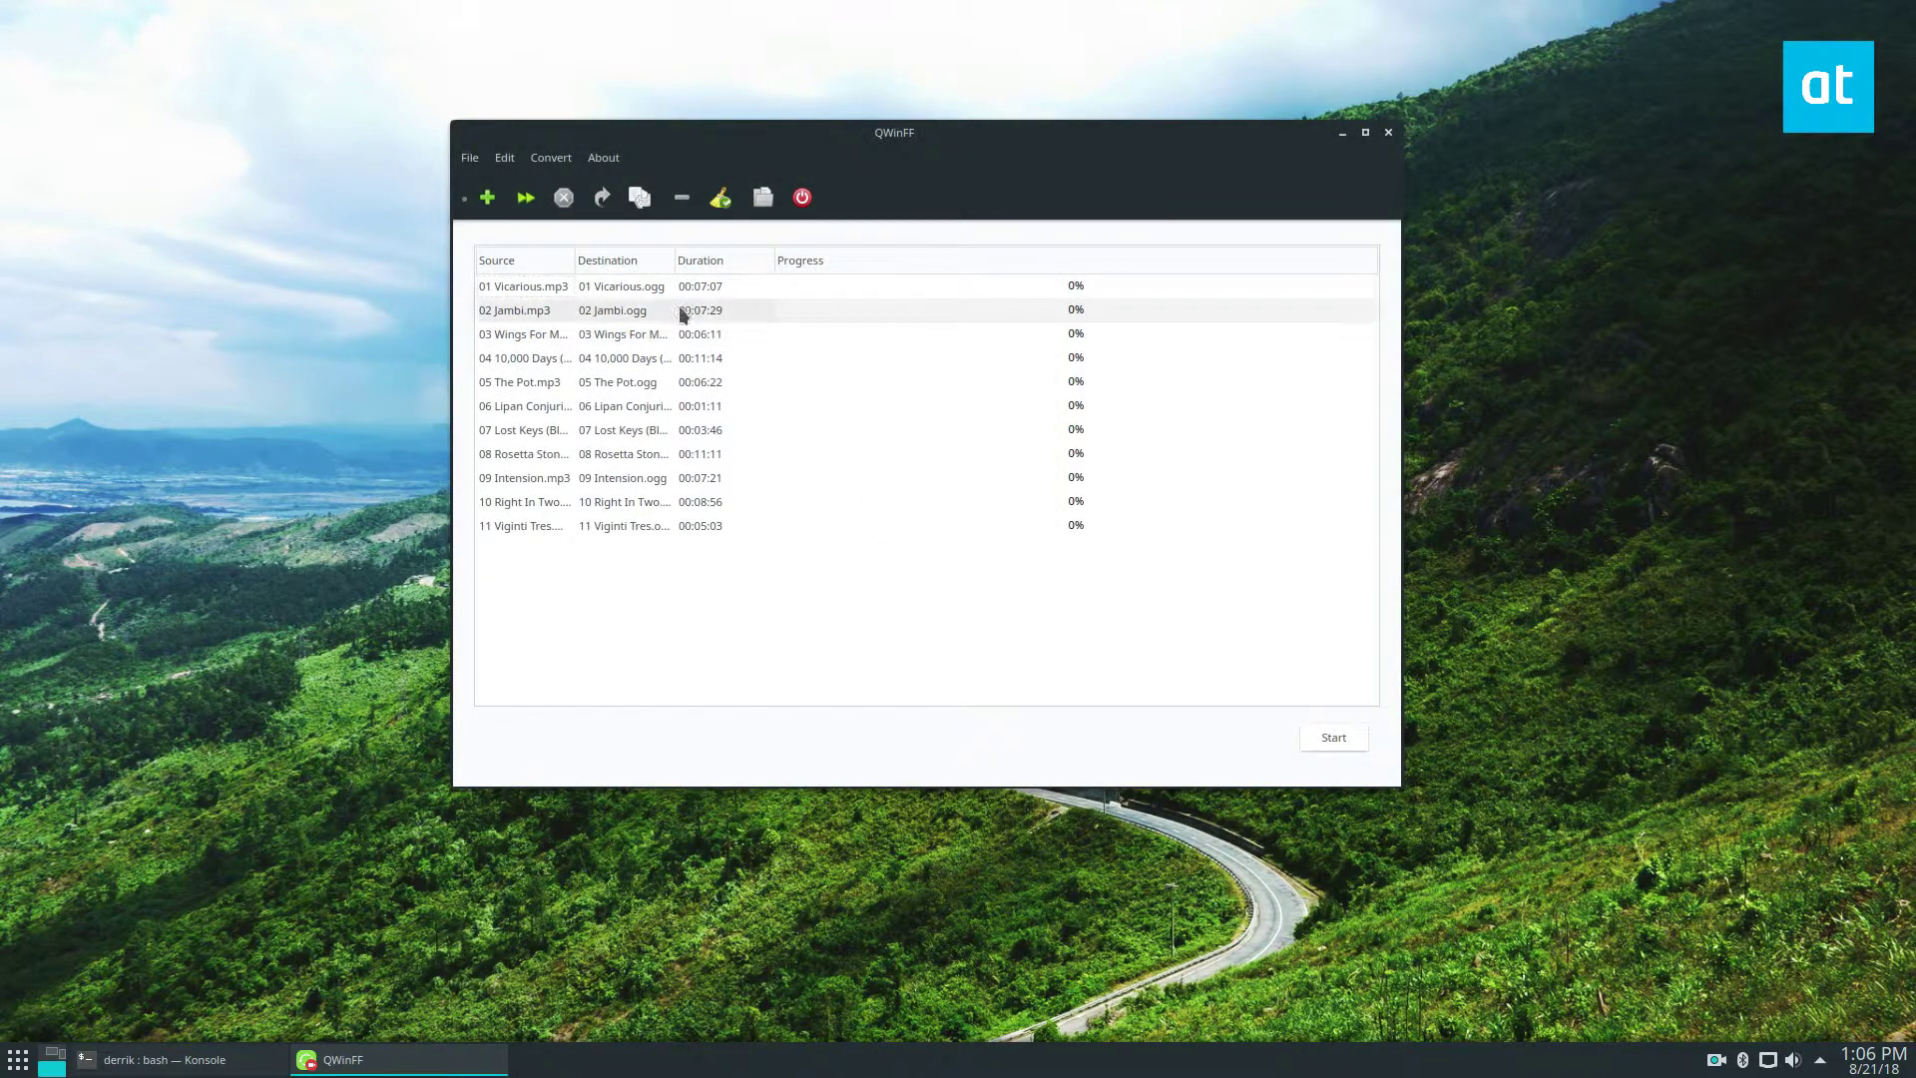
# Widen the Destination column in the task list and start converting the queued files
pyautogui.moveTo(674, 259); pyautogui.dragTo(785, 261)
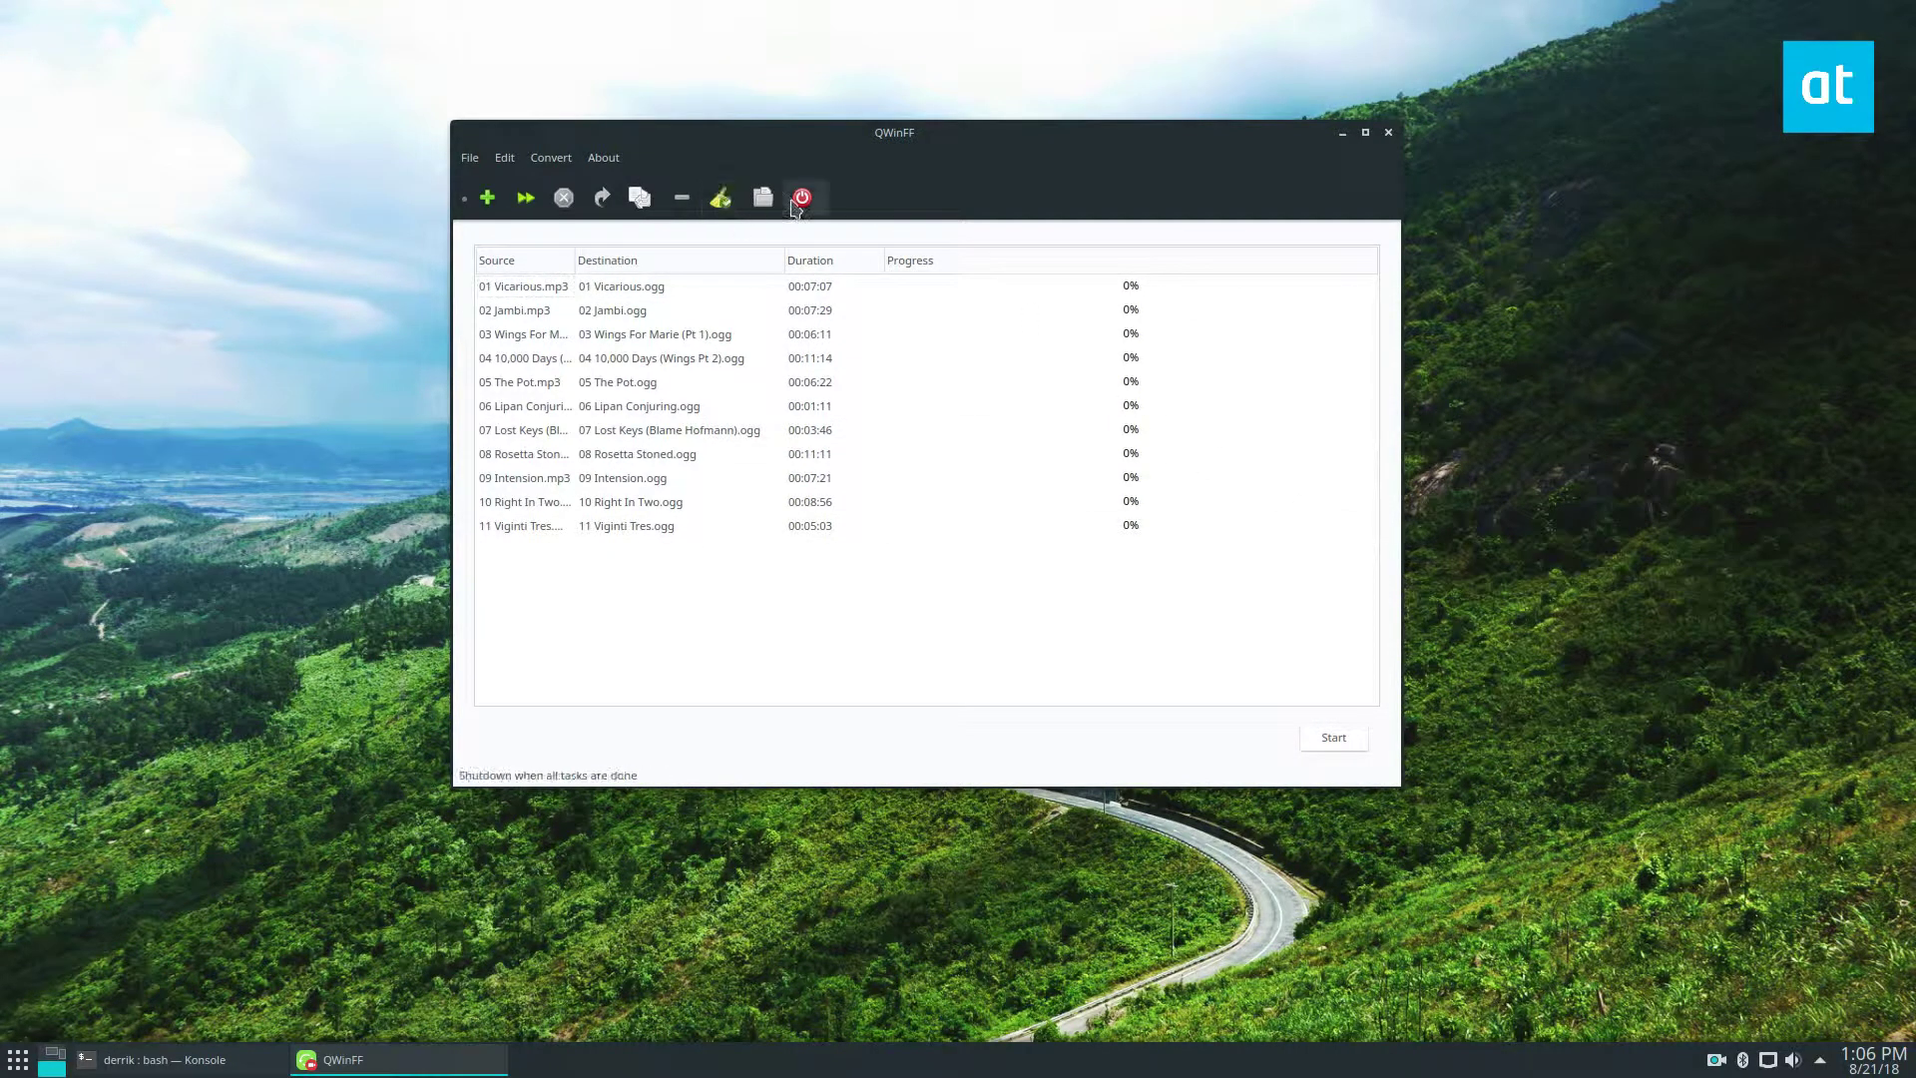
pyautogui.click(544, 199)
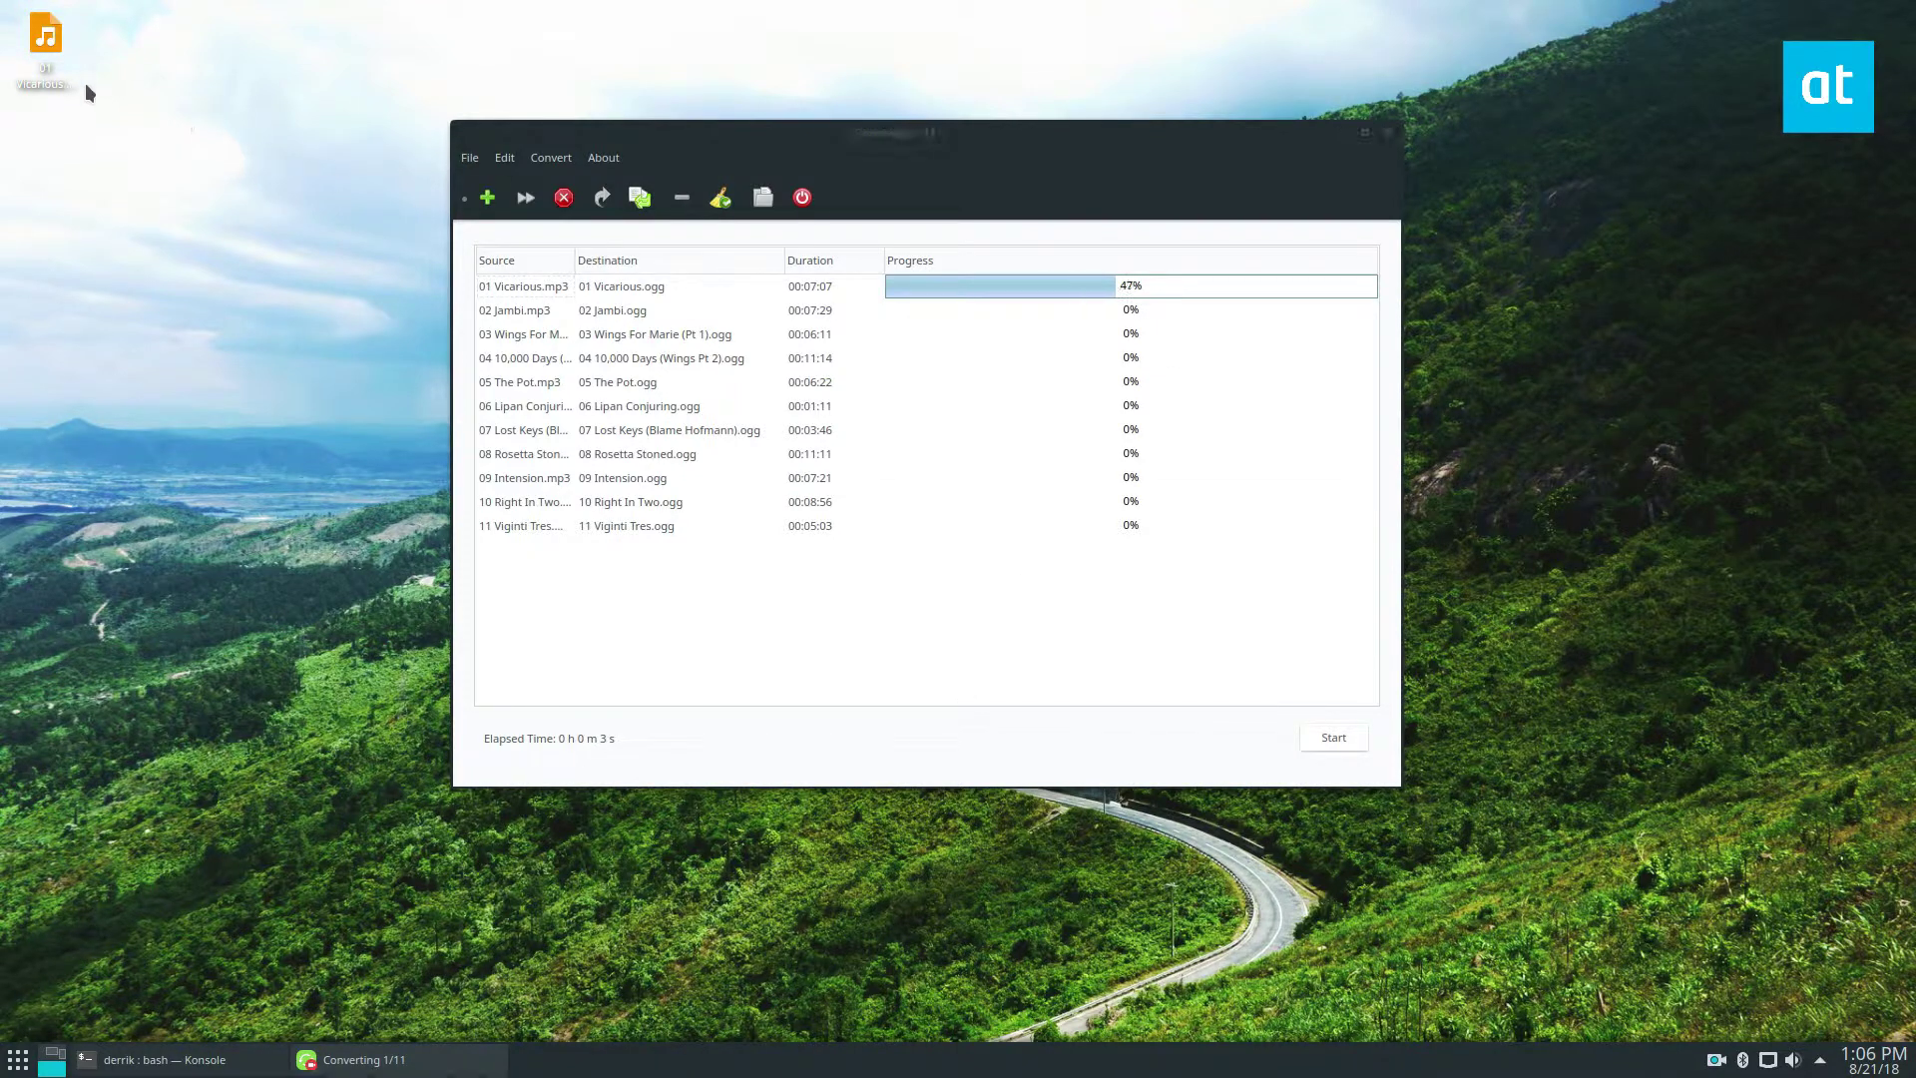
pyautogui.click(26, 88)
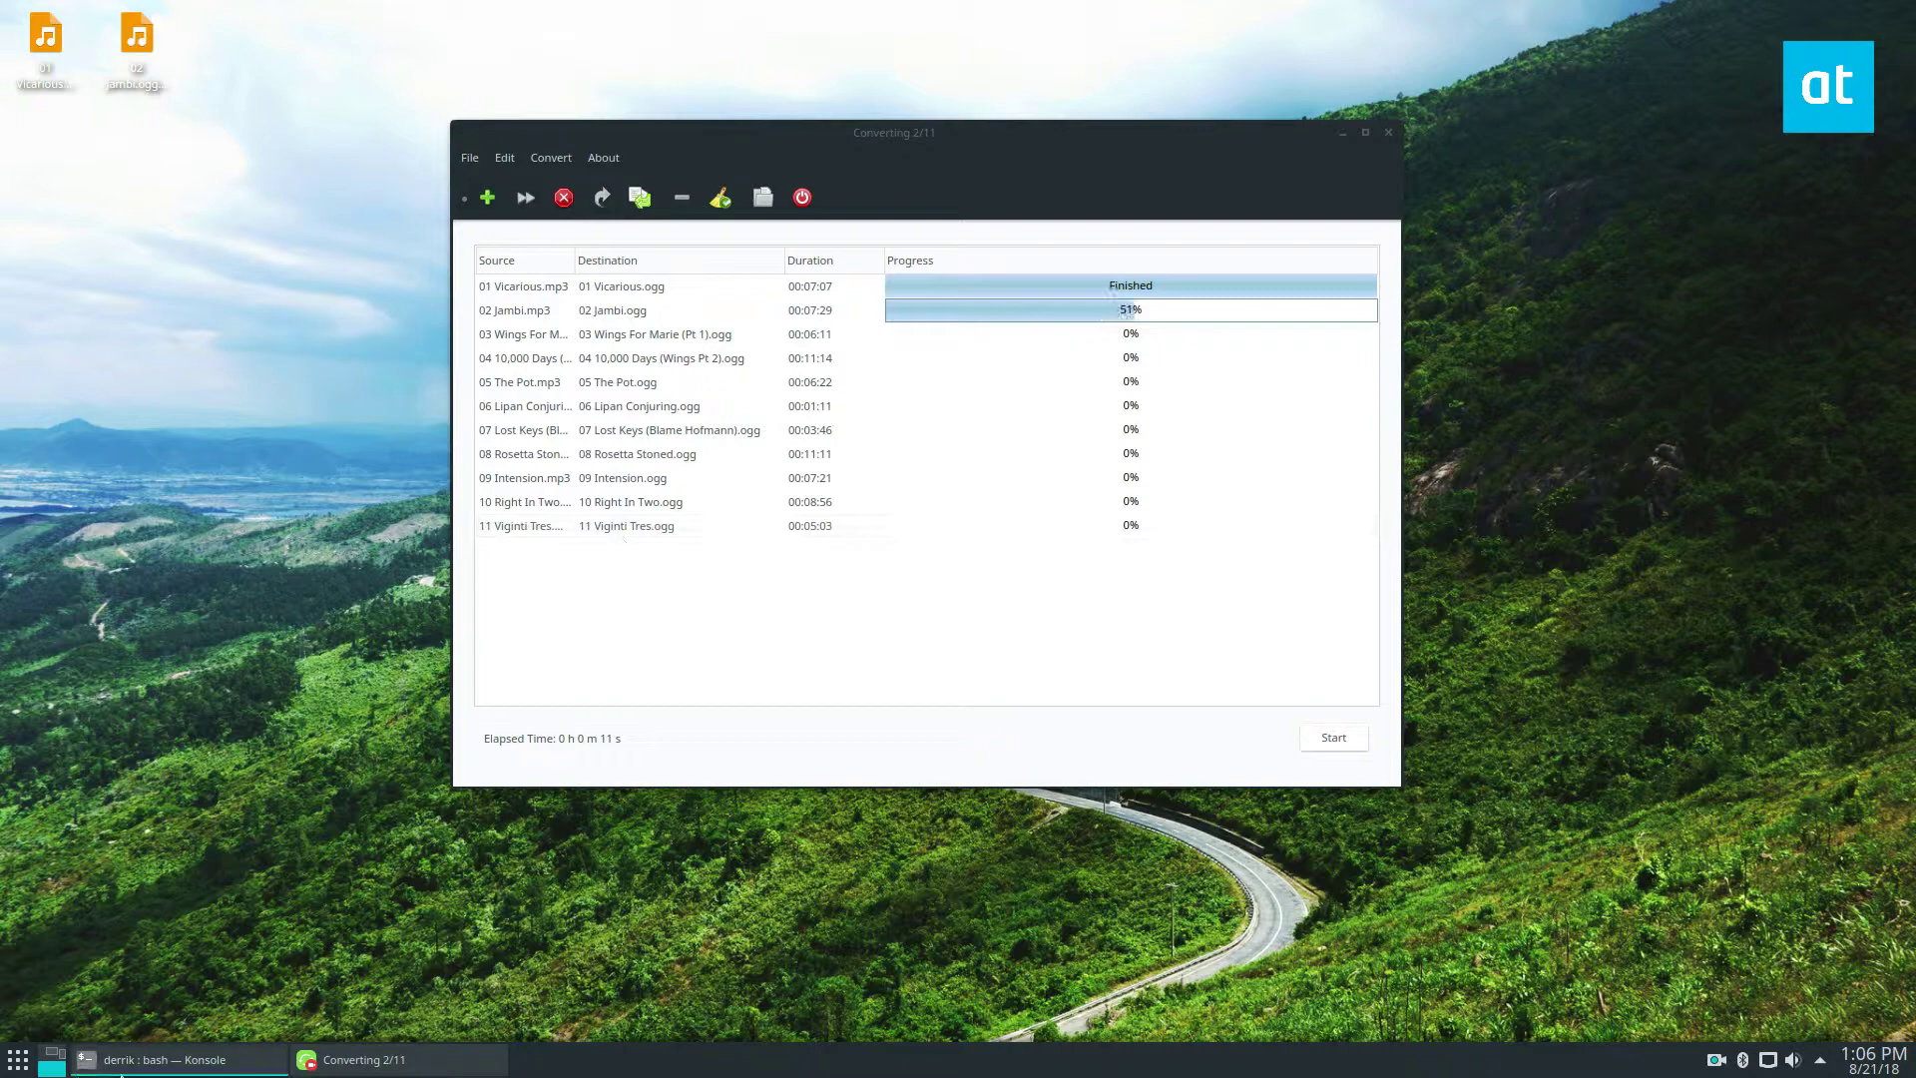
# Switch to the Konsole terminal, change into the MEGA directory and list its contents
pyautogui.hotkey('alt', 'Tab')
pyautogui.moveTo(634, 139); pyautogui.dragTo(878, 232)
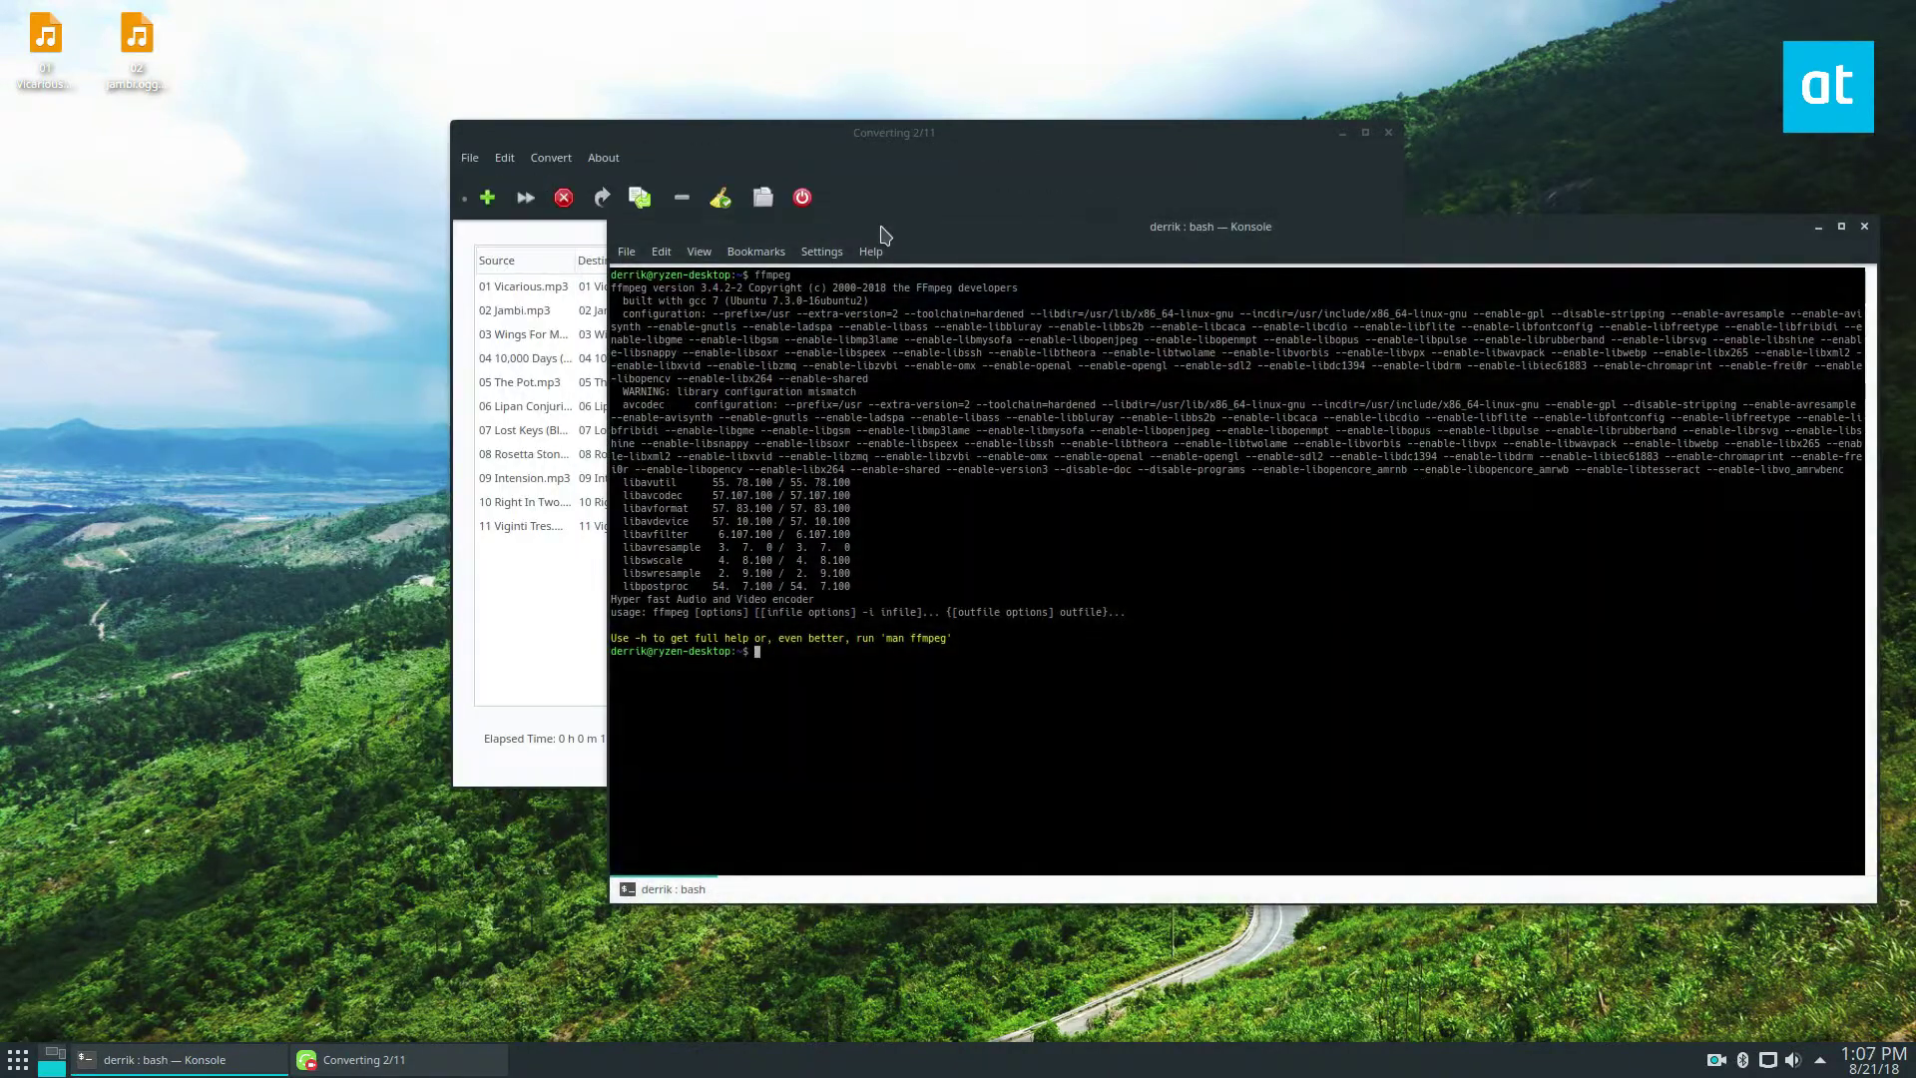
pyautogui.write('cd Mega')
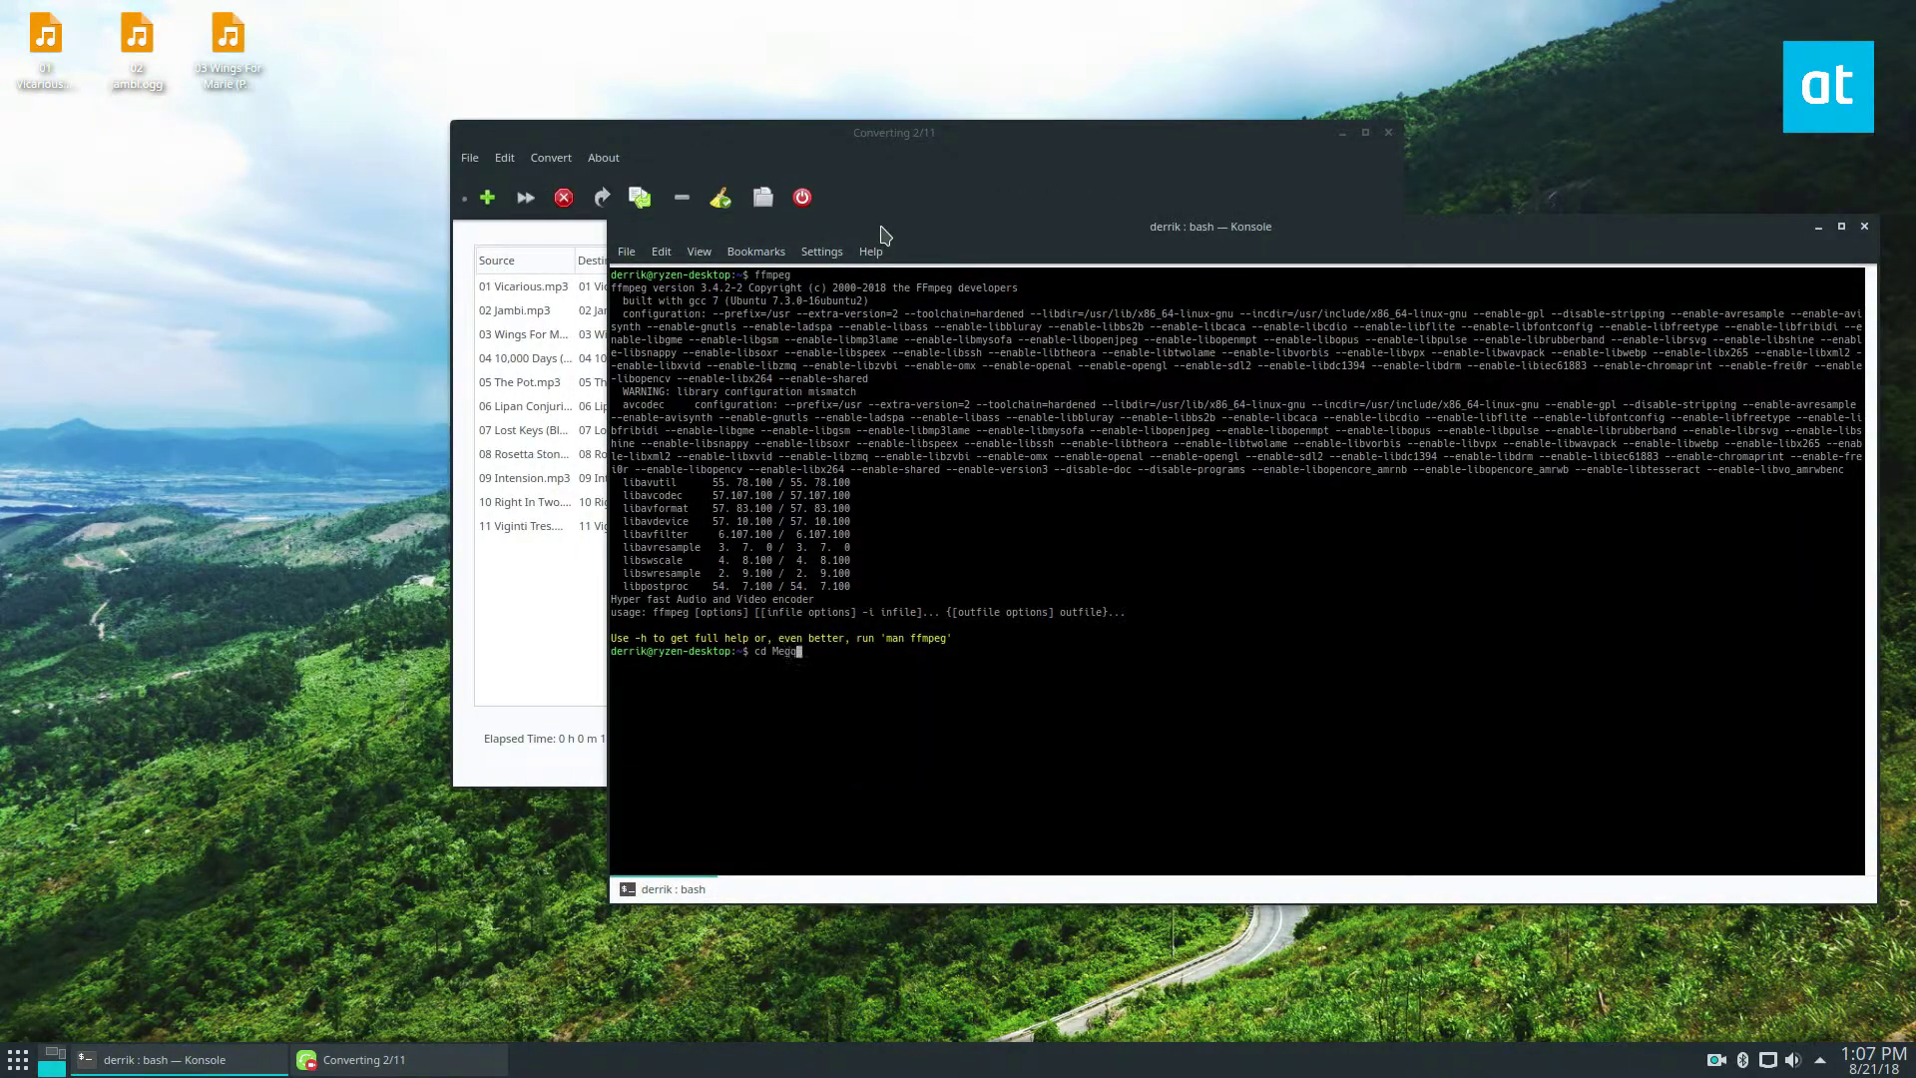
pyautogui.press('BackSpace')
pyautogui.press('BackSpace')
pyautogui.write('EG')
pyautogui.press('Return')
pyautogui.write('ls')
pyautogui.press('Return')
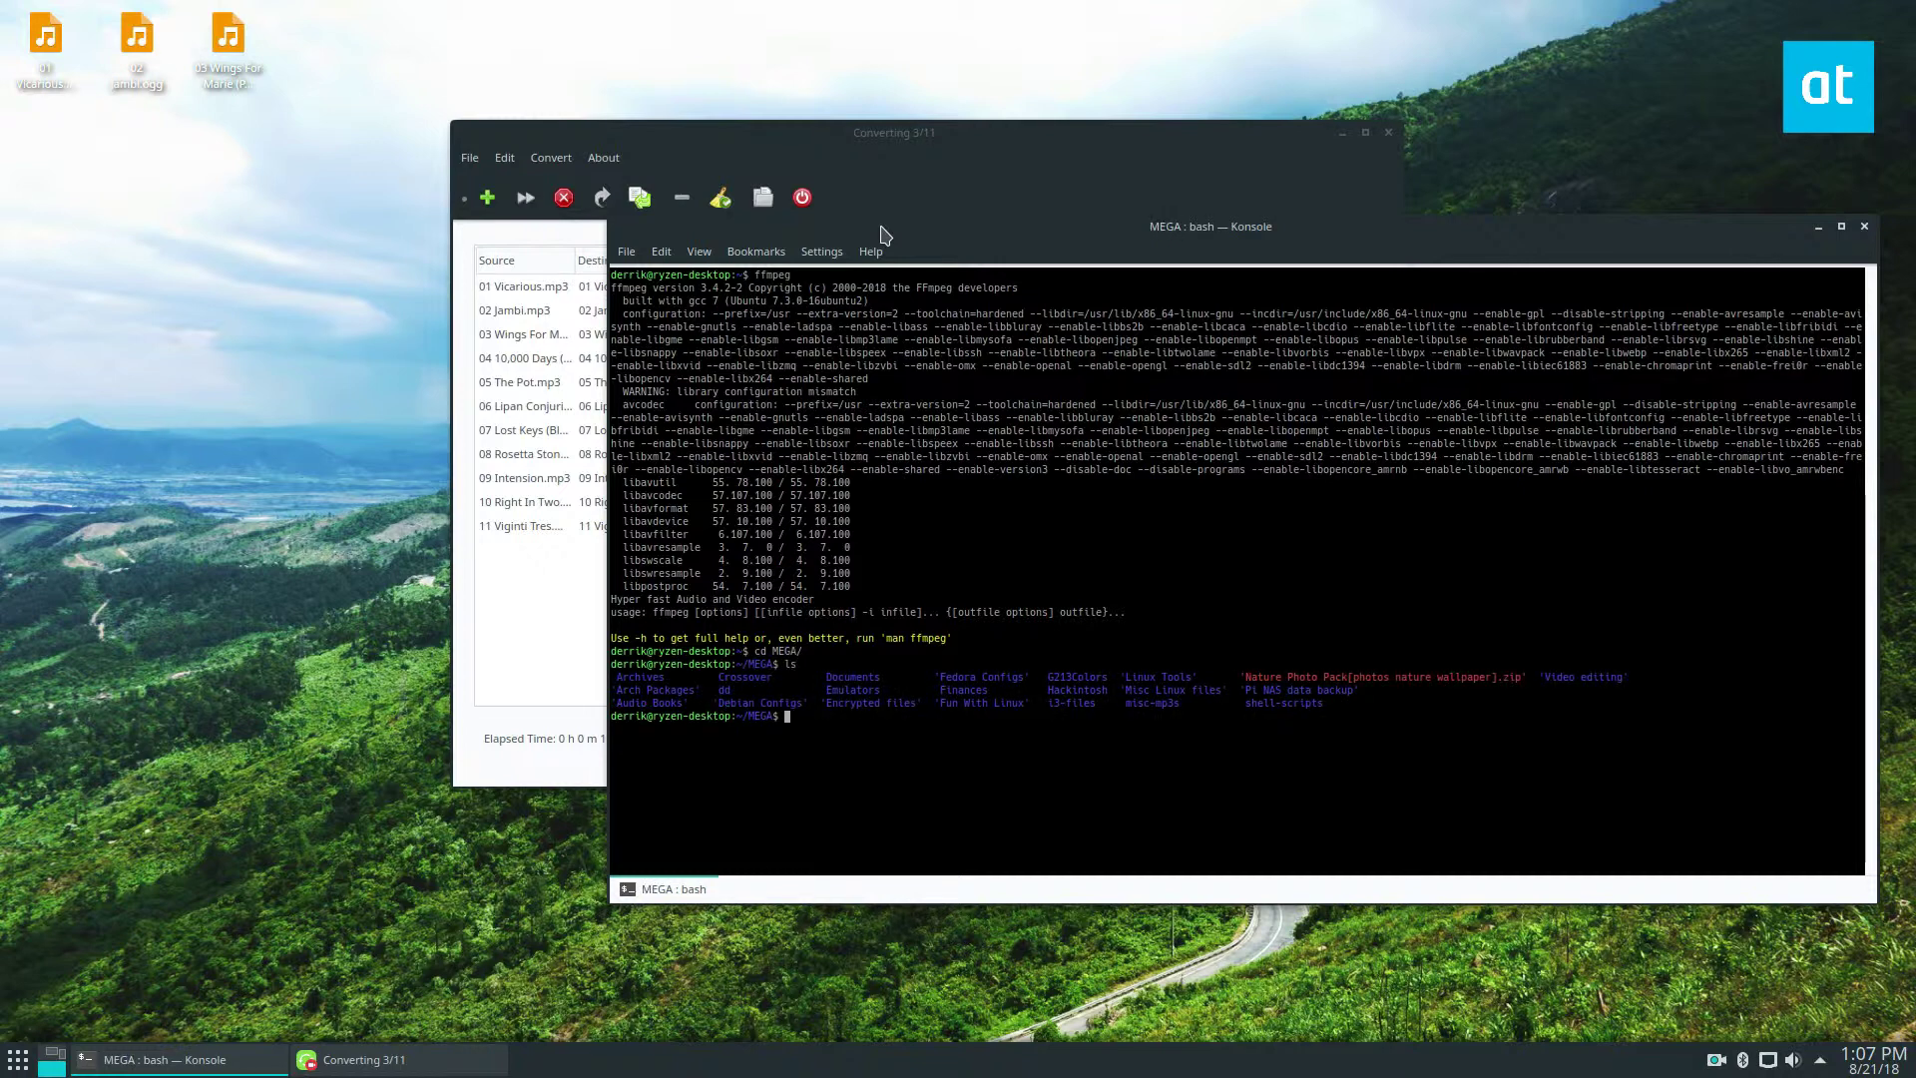
# Change into the misc-mp3s directory and list its files
pyautogui.write('cd M')
pyautogui.press('BackSpace')
pyautogui.write('misc-mp3s/')
pyautogui.press('Return')
pyautogui.write('ls')
pyautogui.press('Return')
# Change into the Tool directory, clear the terminal and list the album folders
pyautogui.write('cd')
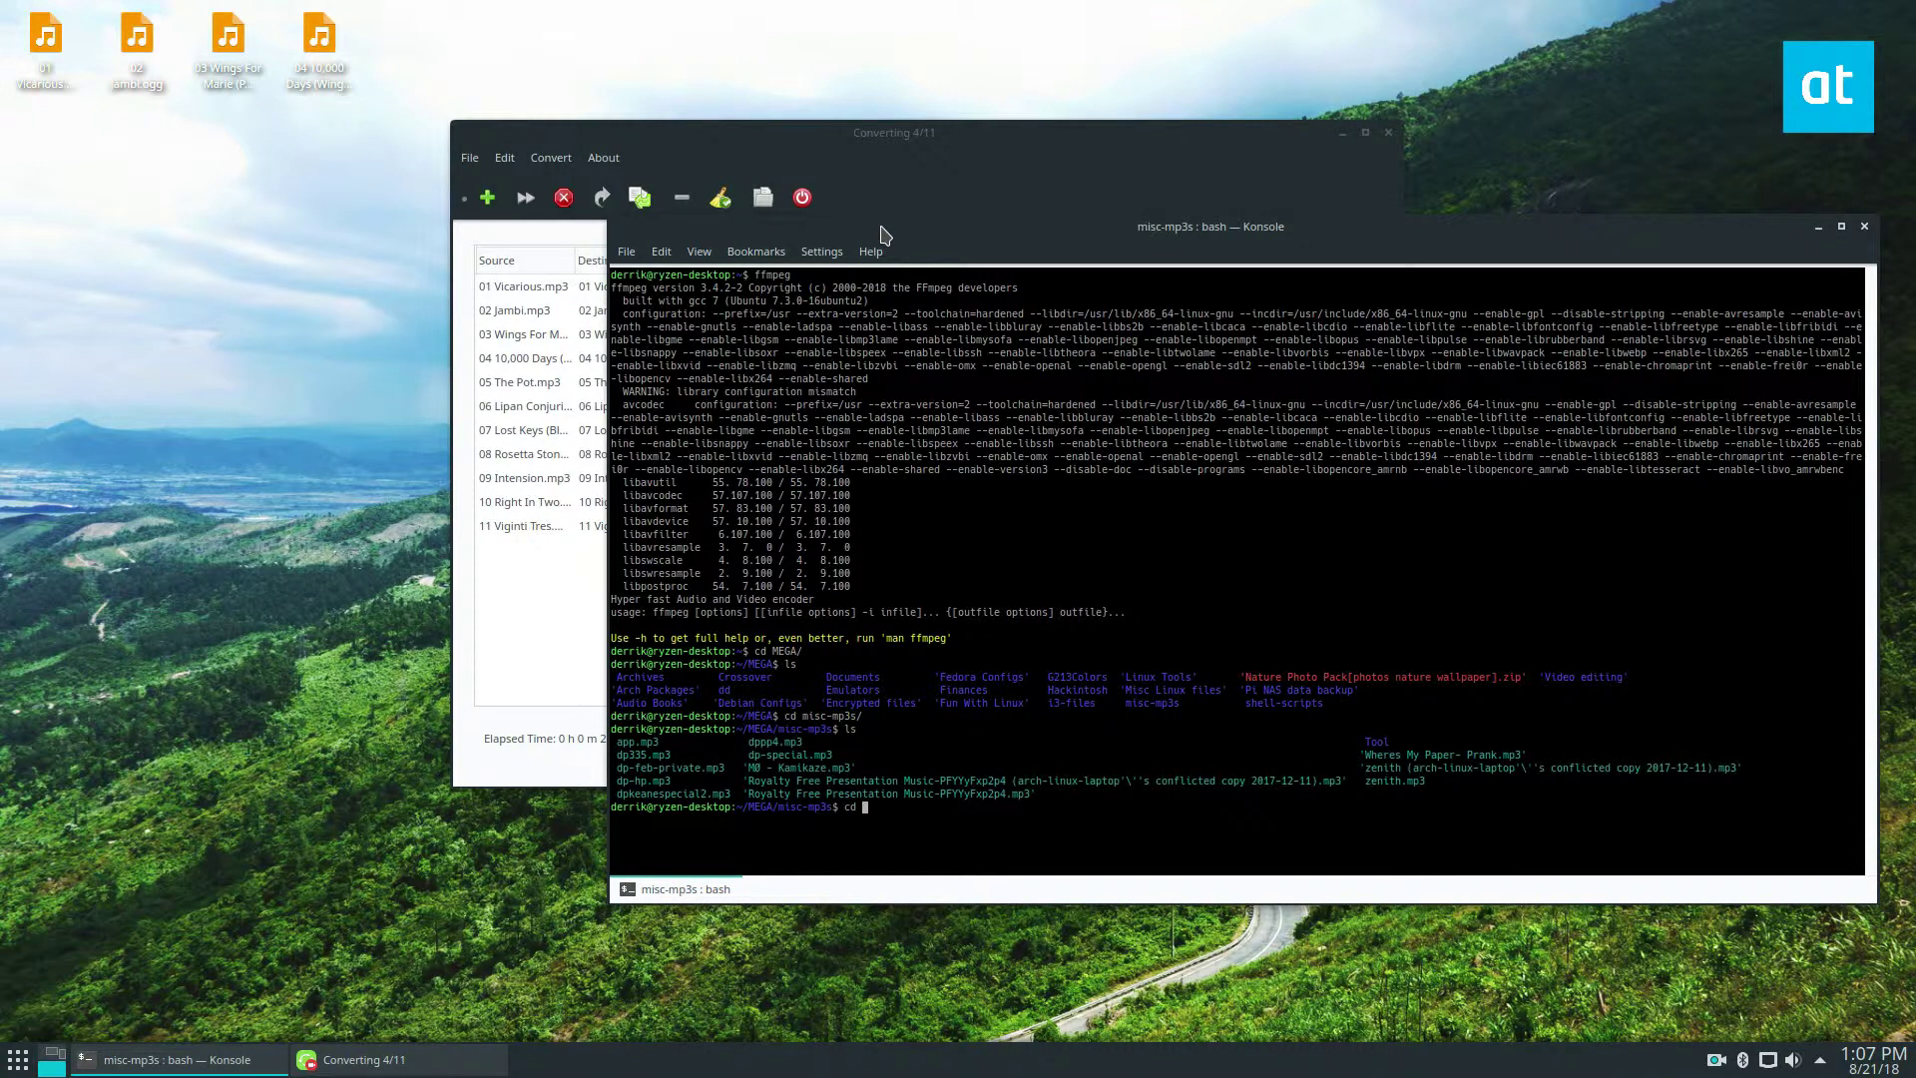
pyautogui.write(' Tool/')
pyautogui.press('Return')
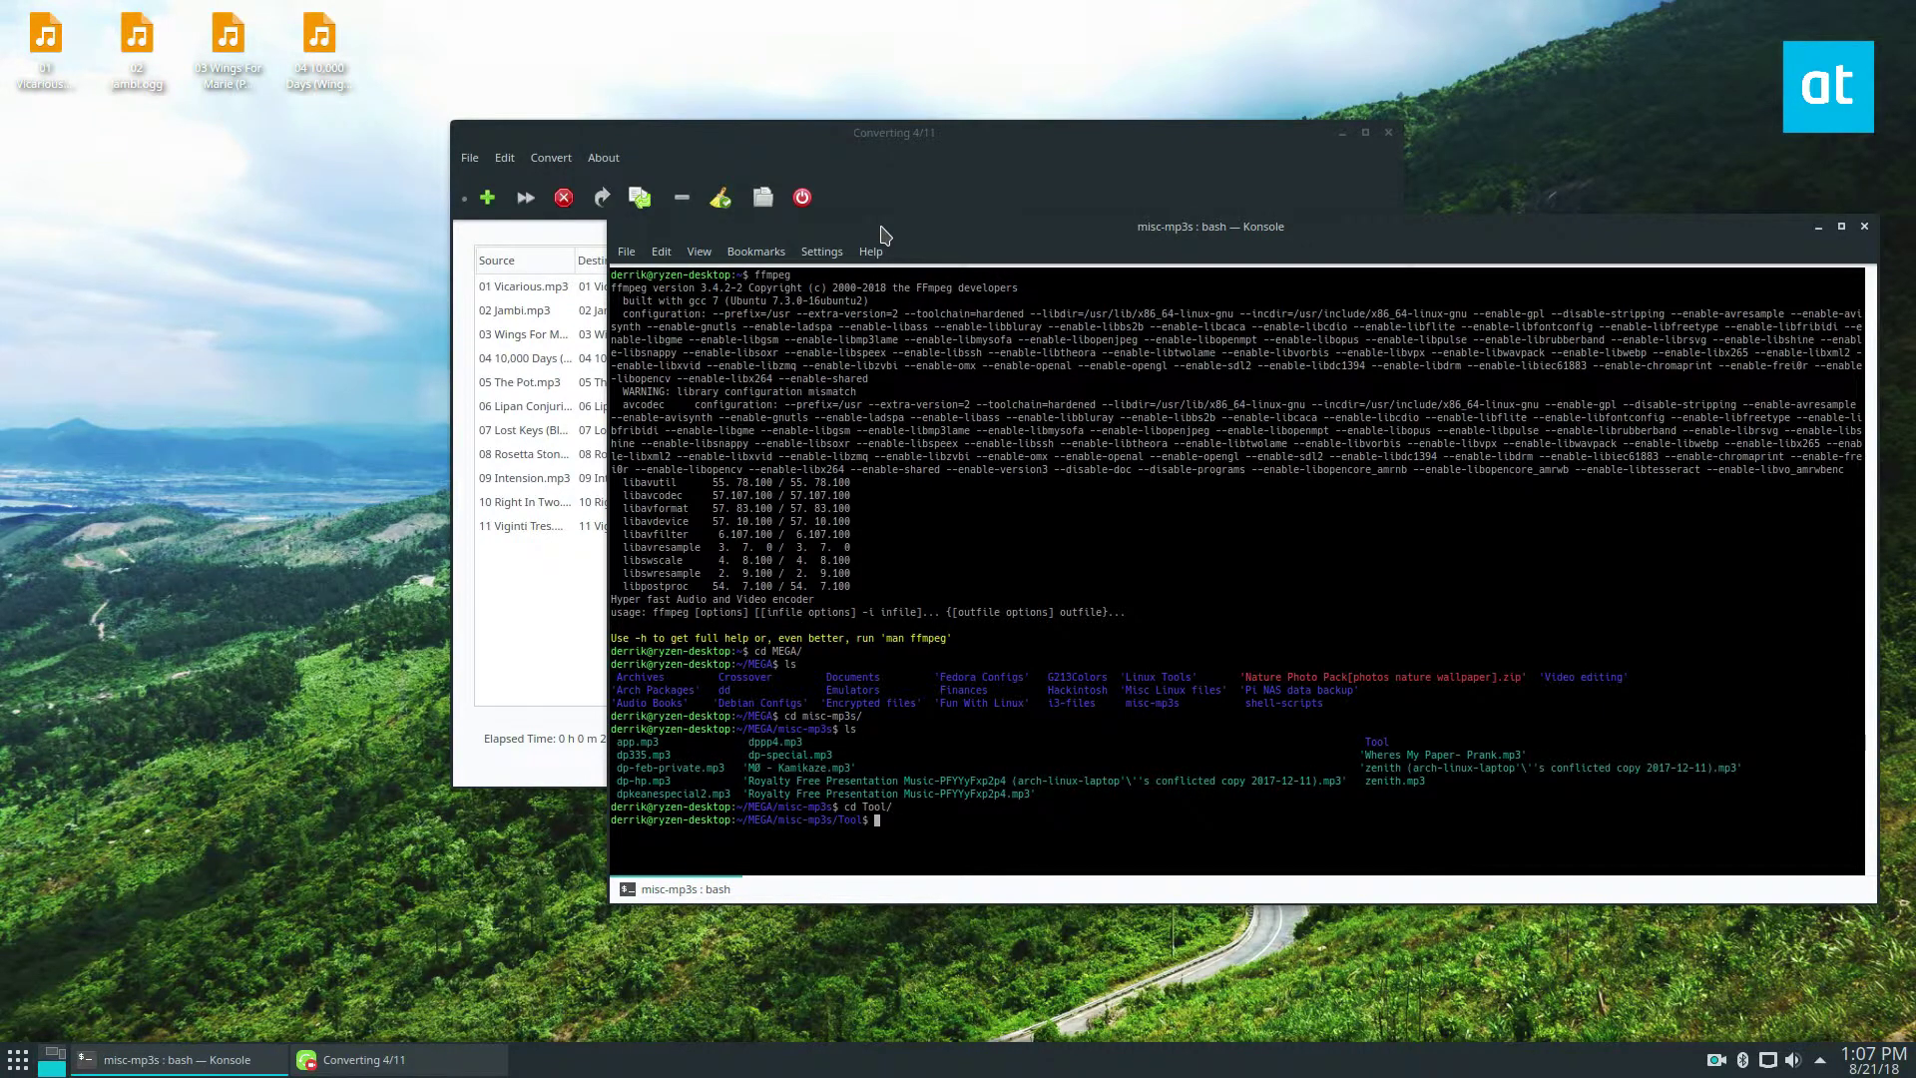
pyautogui.hotkey('ctrl', 'l')
pyautogui.write('ls')
pyautogui.press('Return')
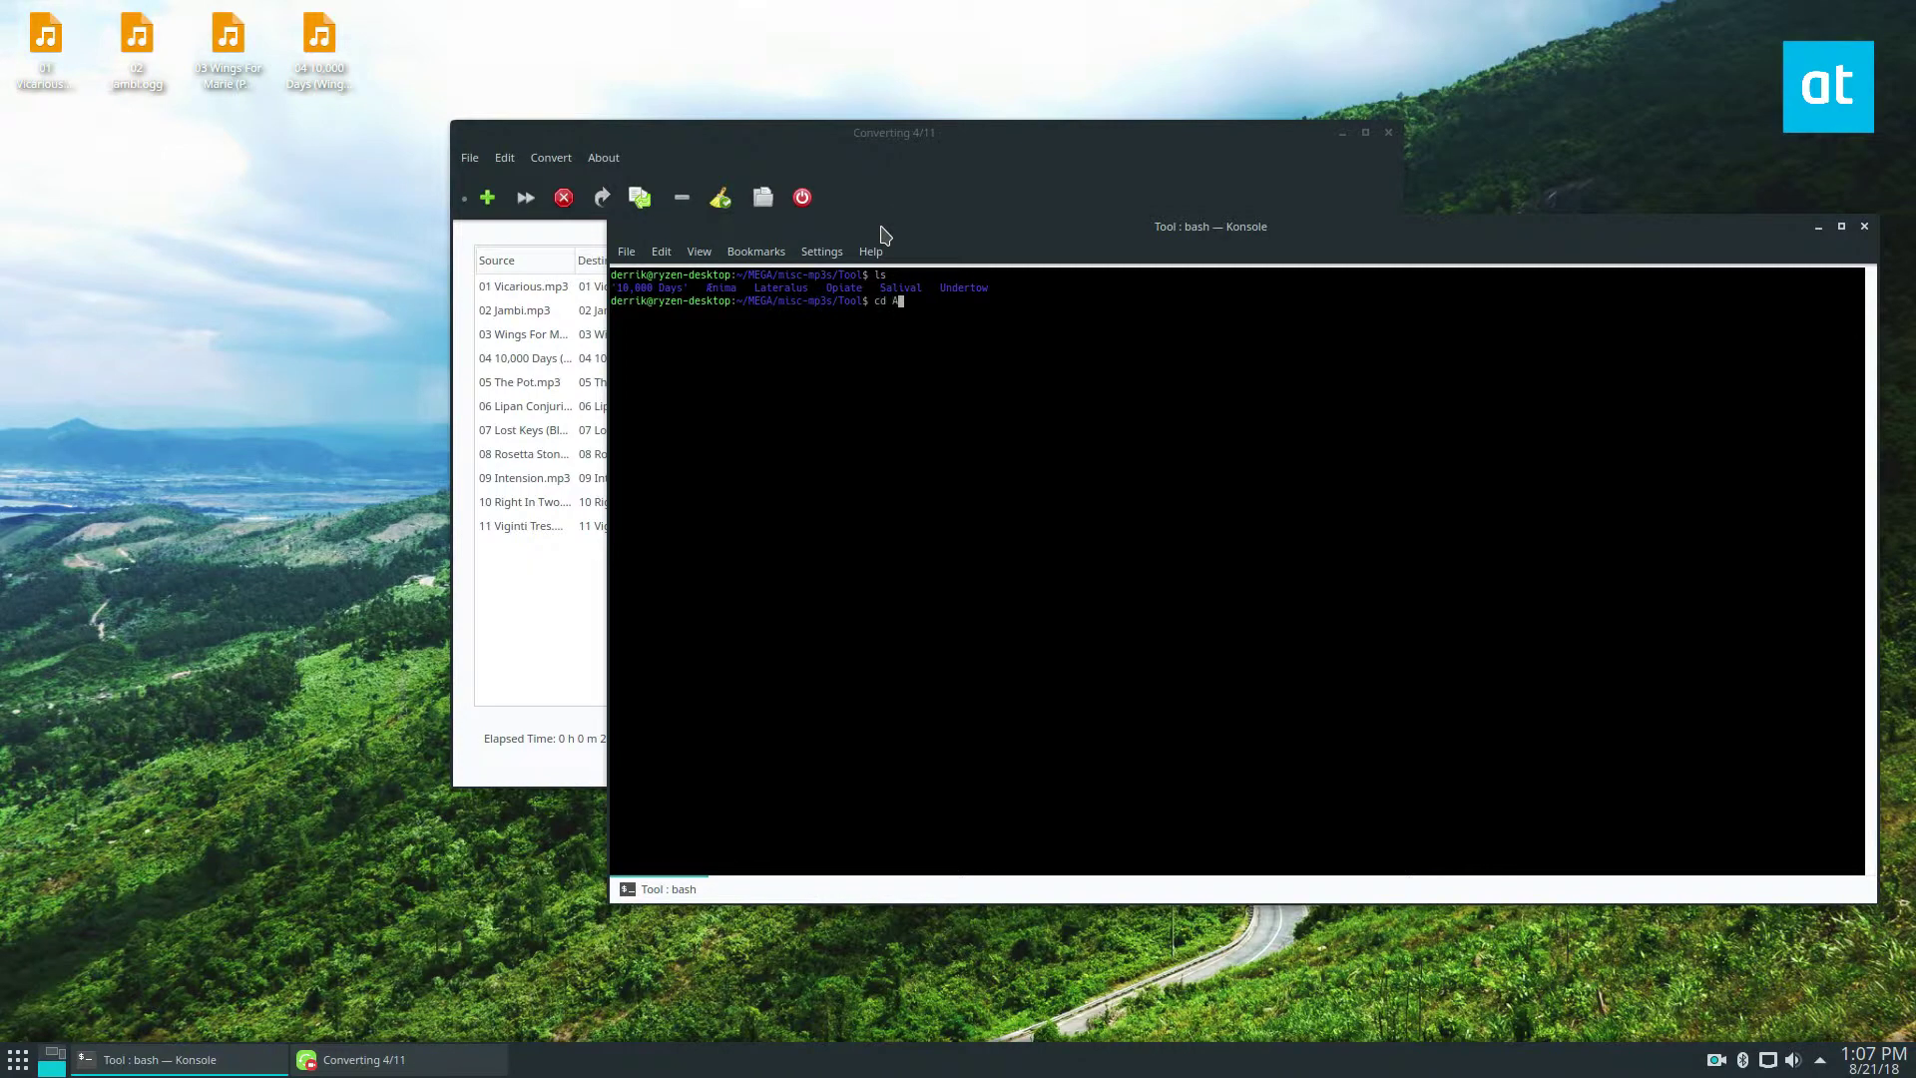
# Change into the Salival directory and list its tracks
pyautogui.write('cd S')
pyautogui.press('Tab')
pyautogui.press('Return')
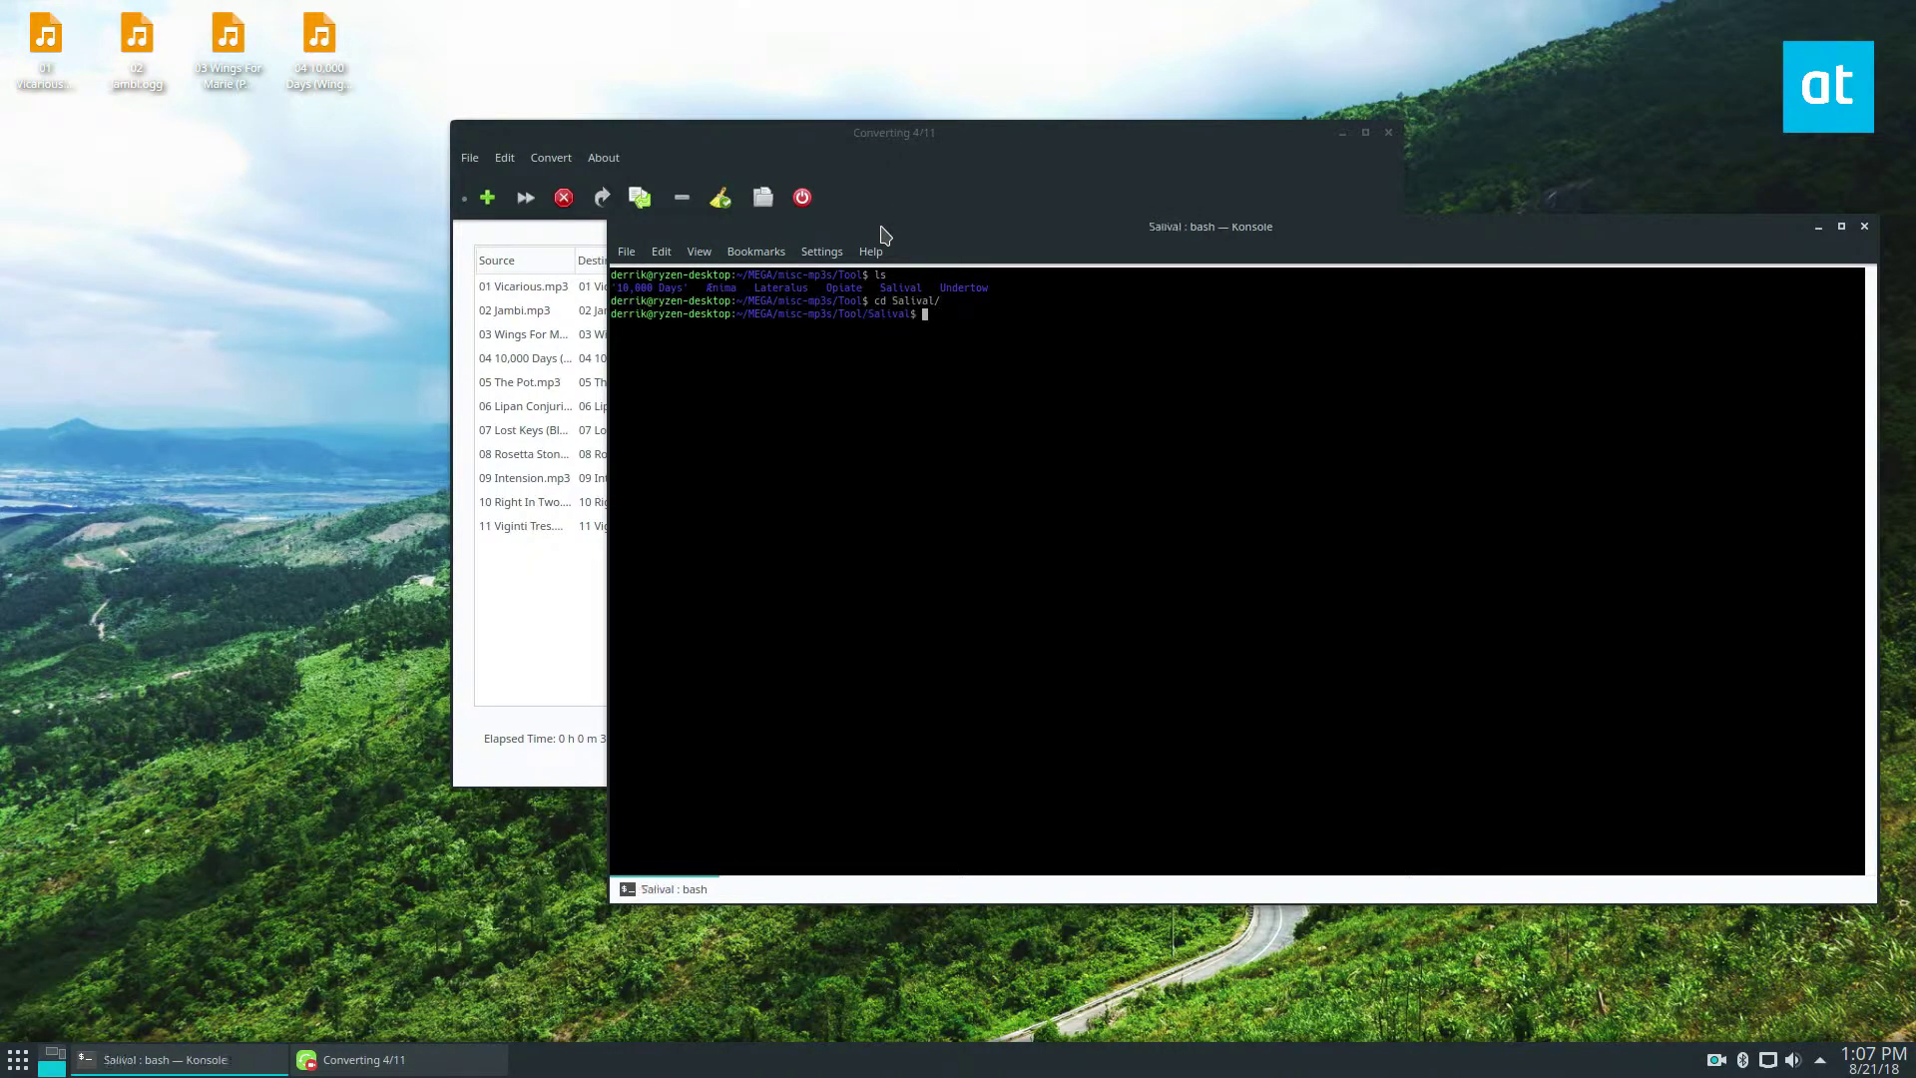
pyautogui.press('Return')
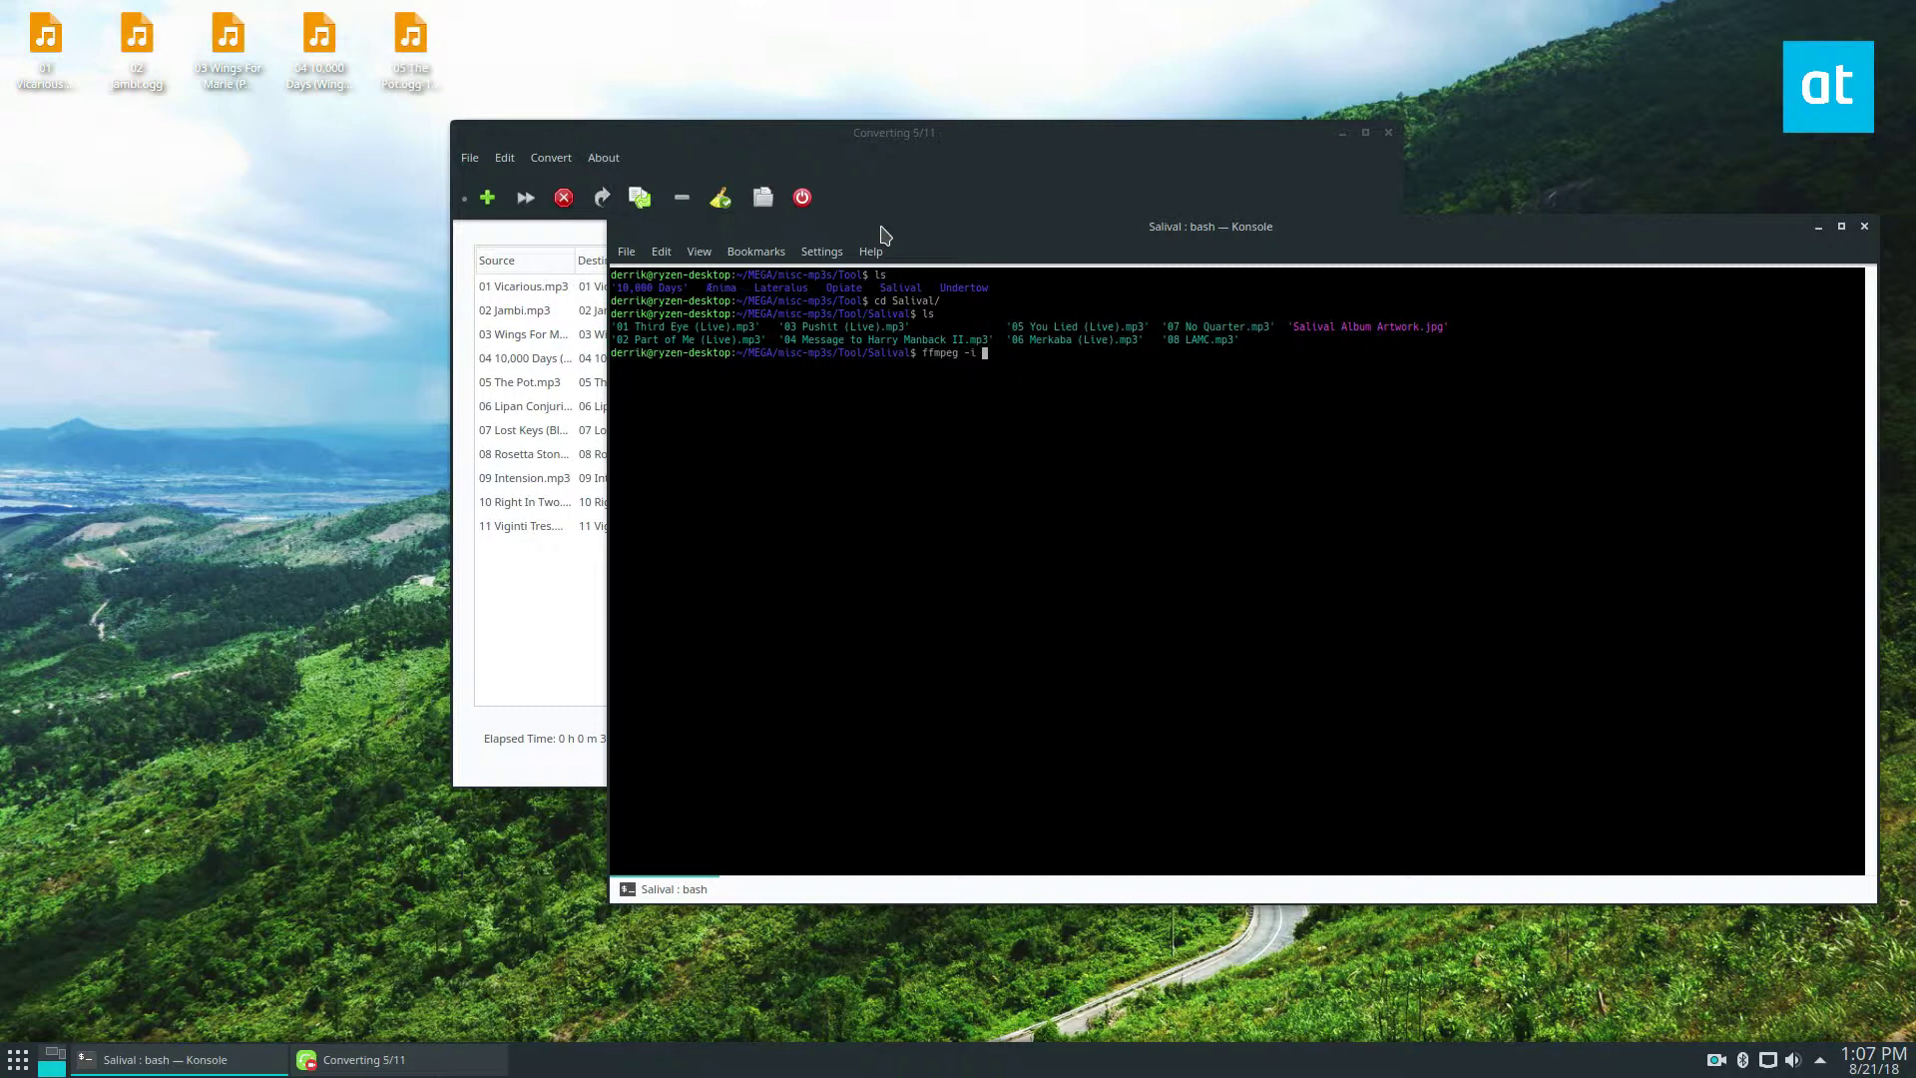
# Convert "03 Pushit (Live).mp3" with ffmpeg into test.ogg in the ~/Desktop folder and review the command output
pyautogui.write('ffmpeg -i 03')
pyautogui.press('Tab')
pyautogui.write('~/Des')
pyautogui.press('Tab')
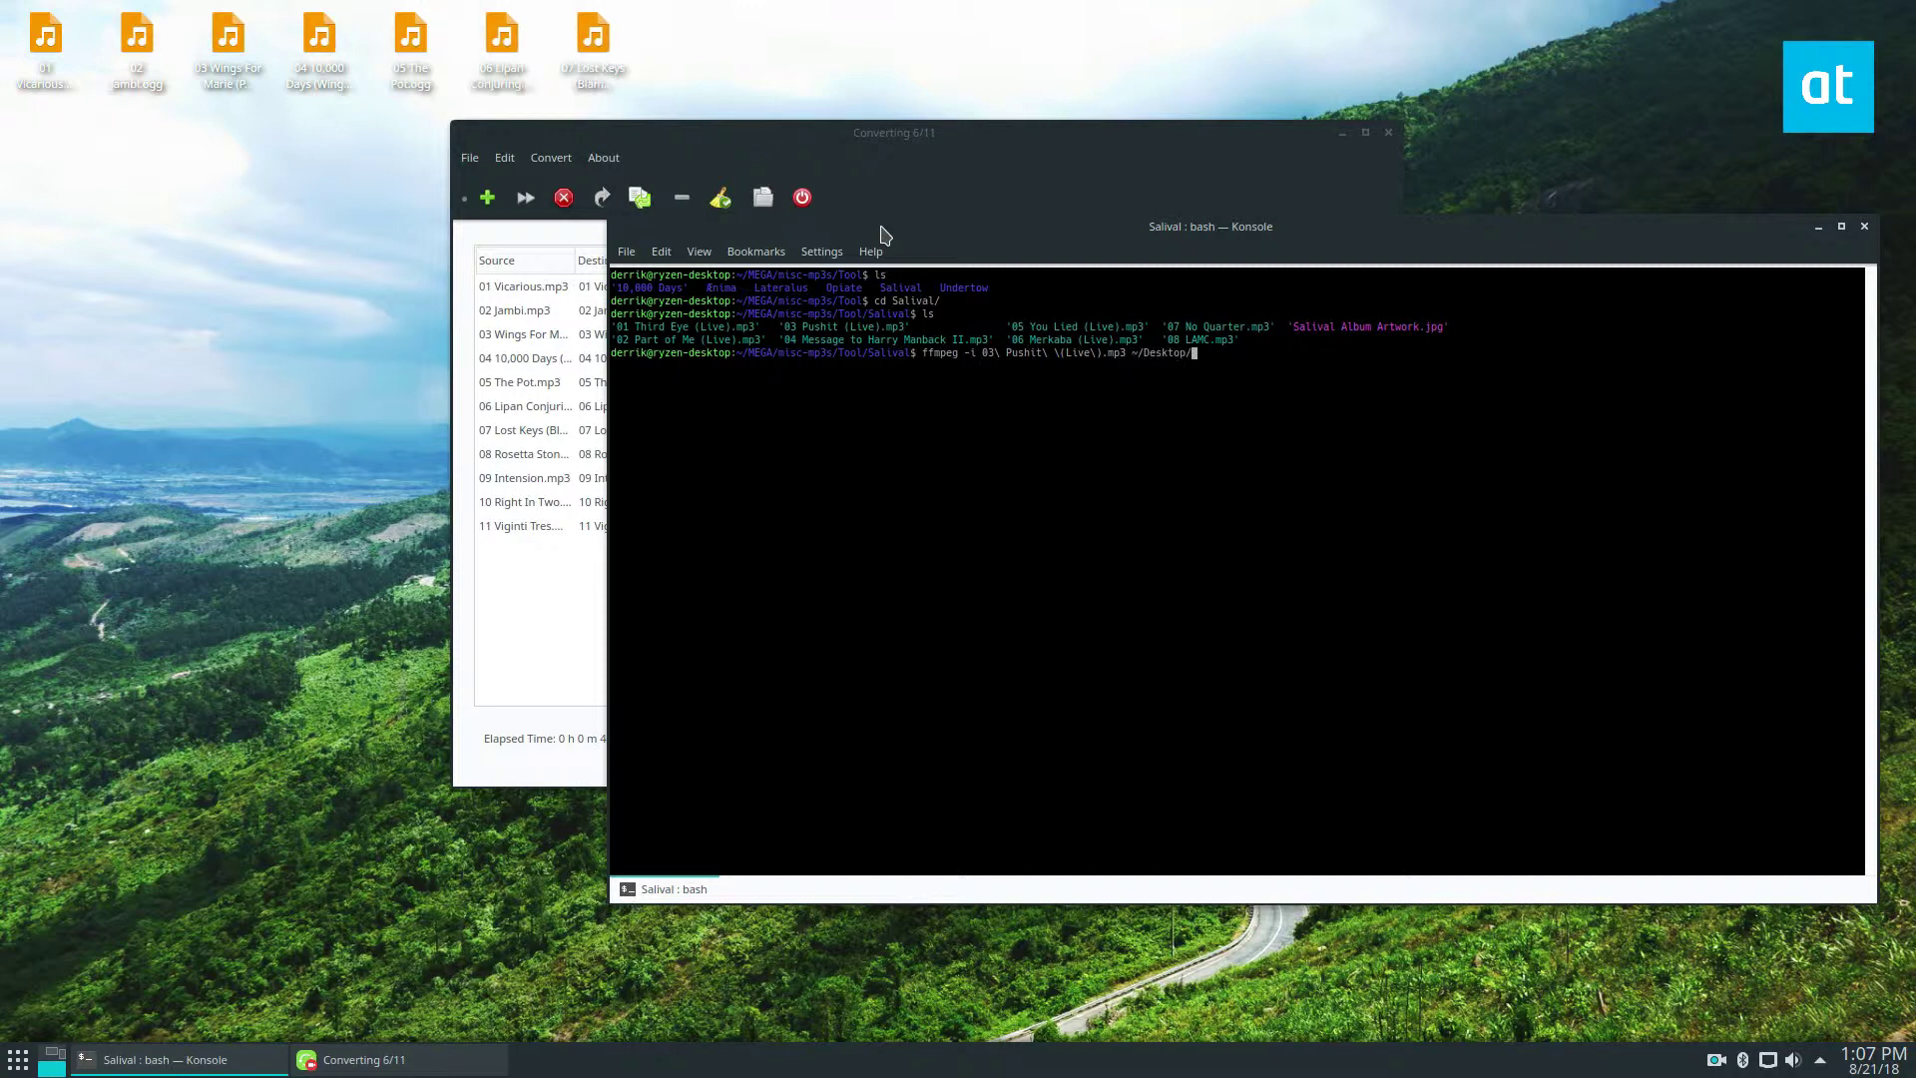
pyautogui.write('test.ogg')
pyautogui.press('Return')
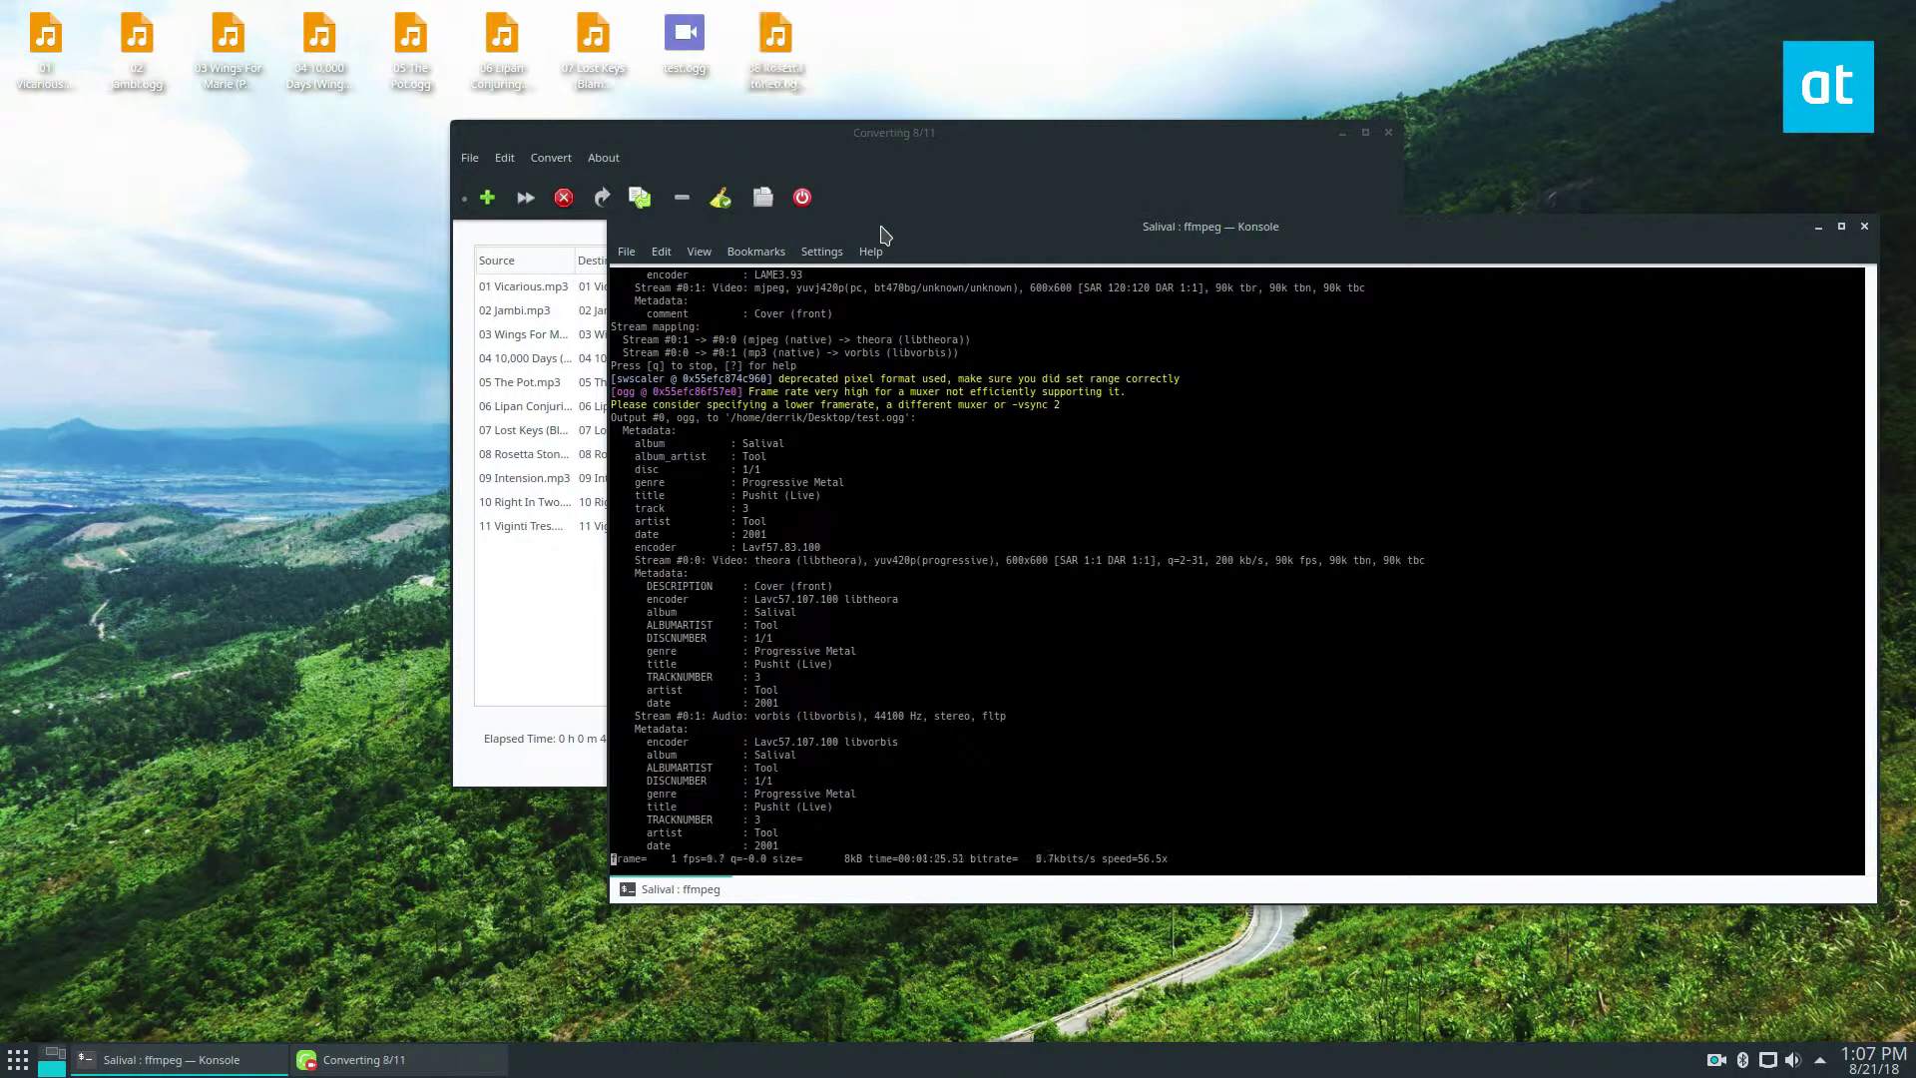
pyautogui.scroll(2, 1153, 479)
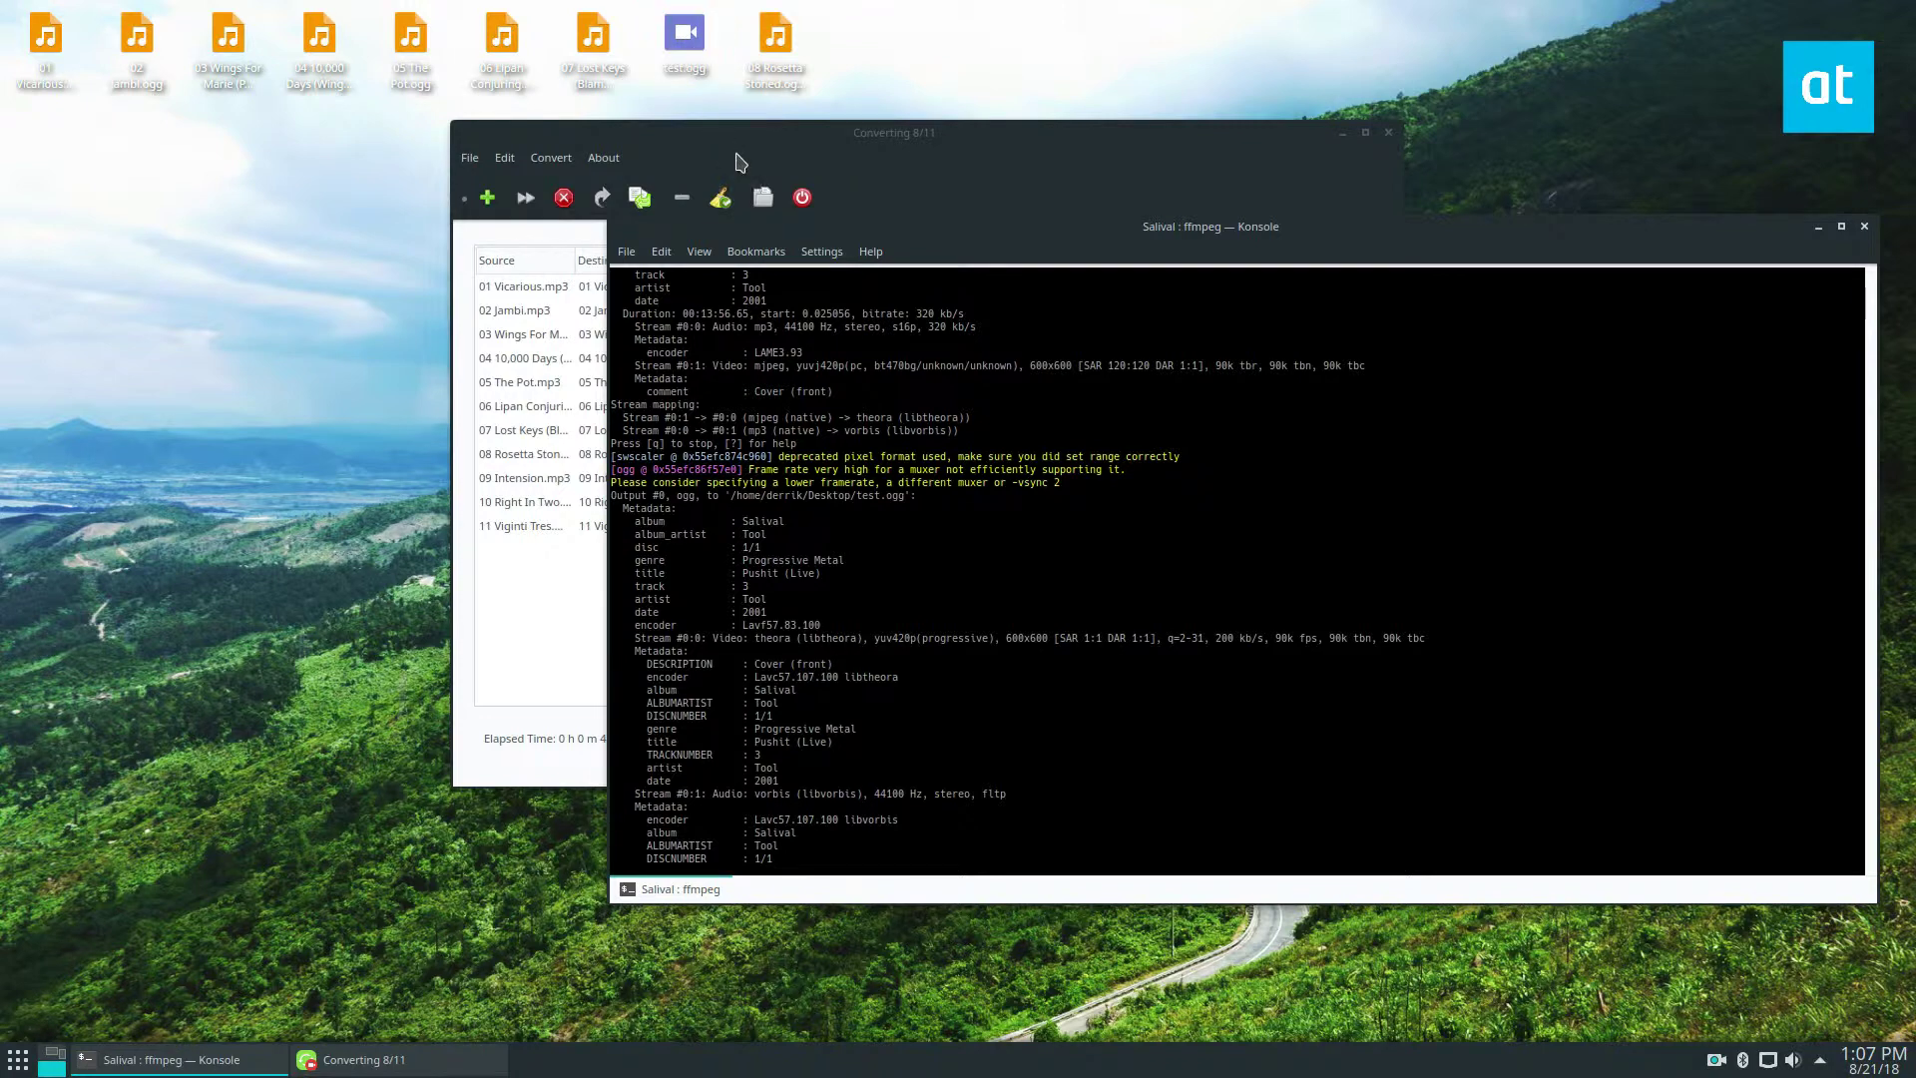
pyautogui.scroll(-2, 705, 857)
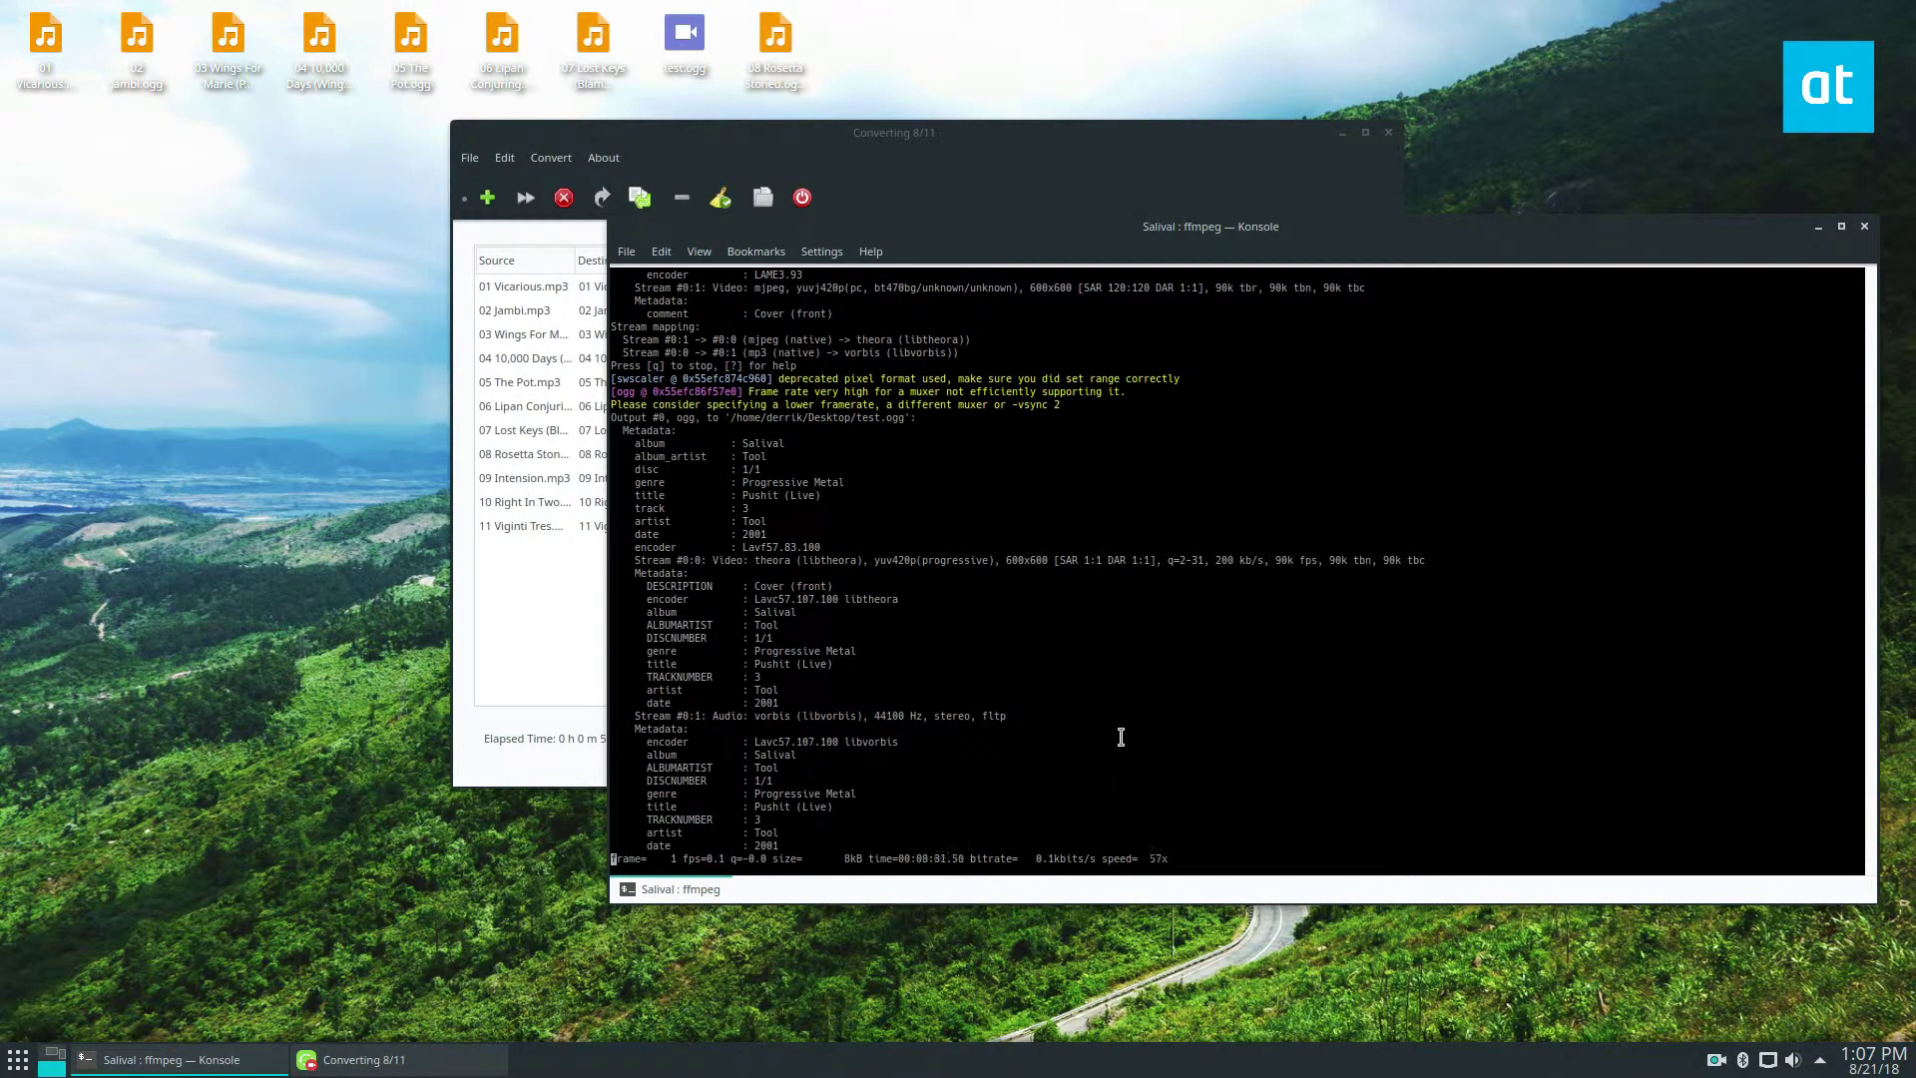
# Remove test.ogg from the desktop and close the terminal window
pyautogui.click(696, 65)
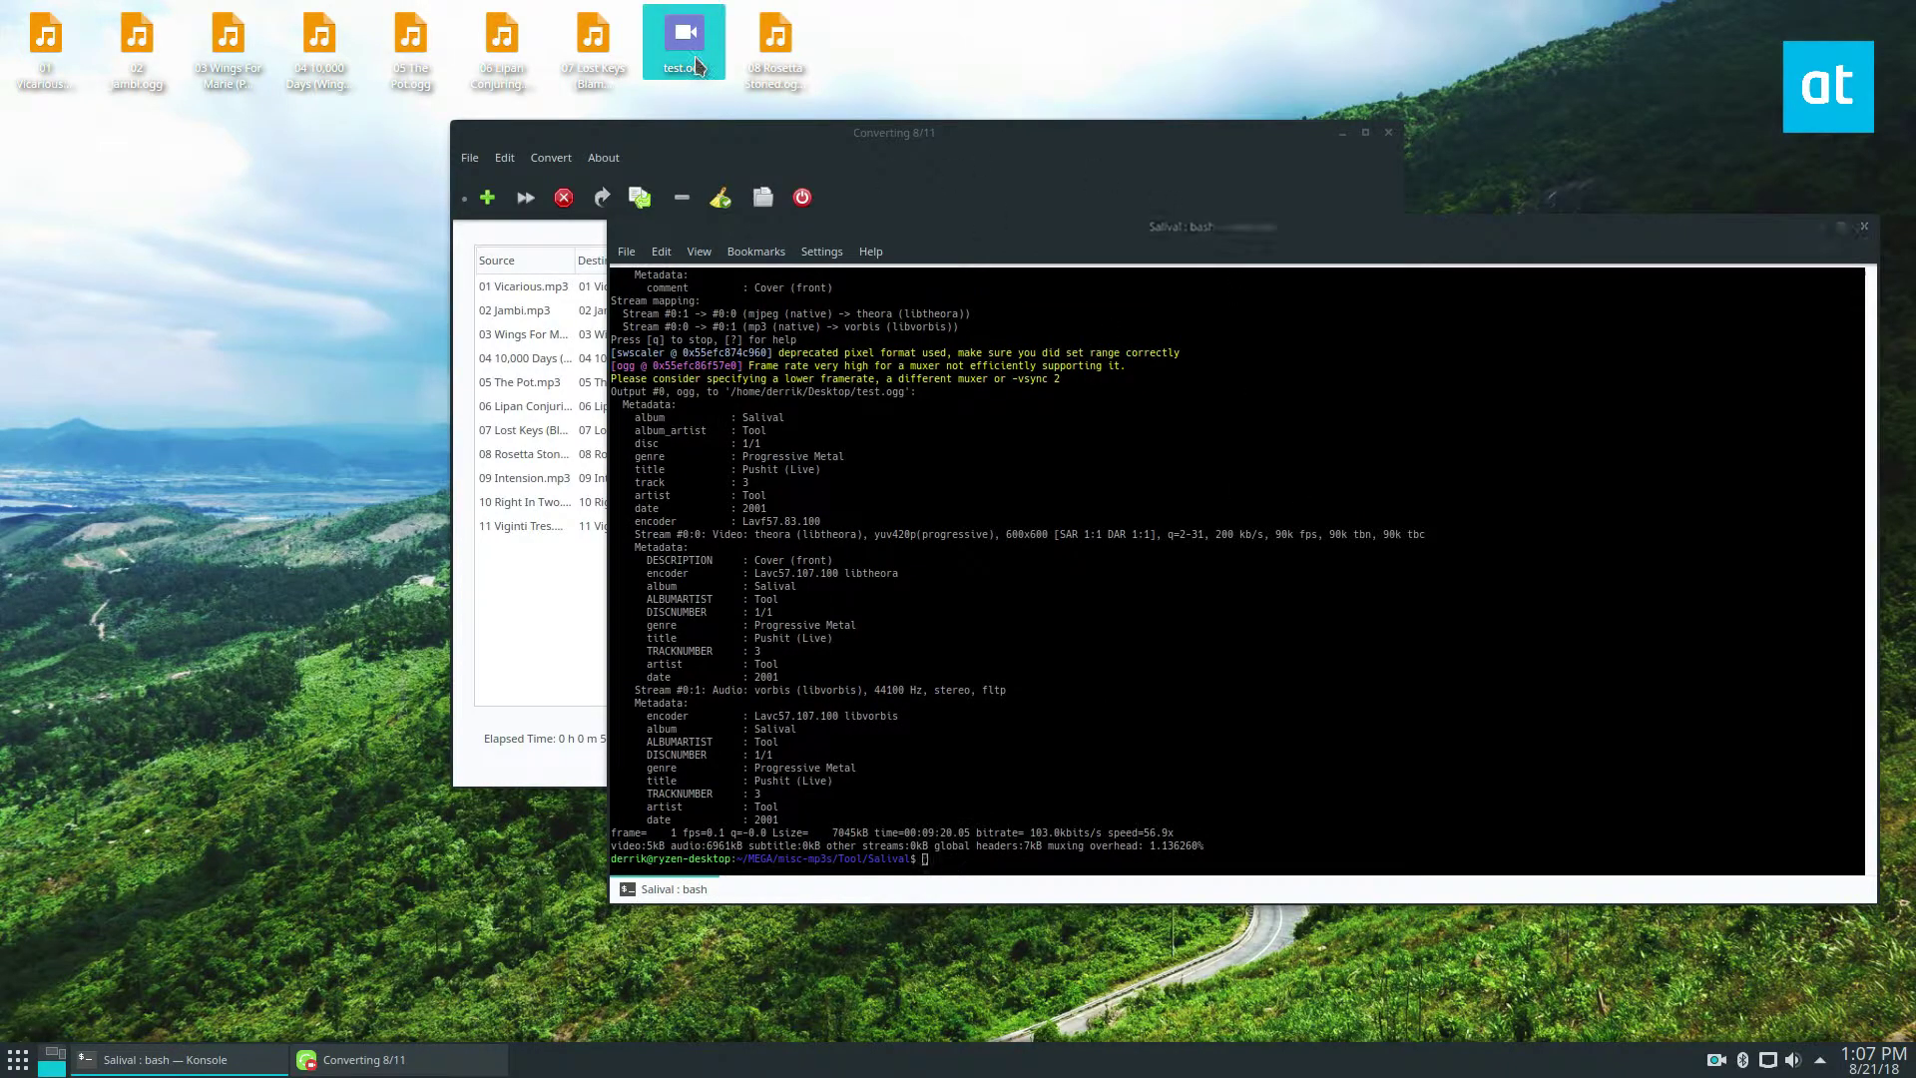
pyautogui.rightClick(696, 65)
pyautogui.click(781, 285)
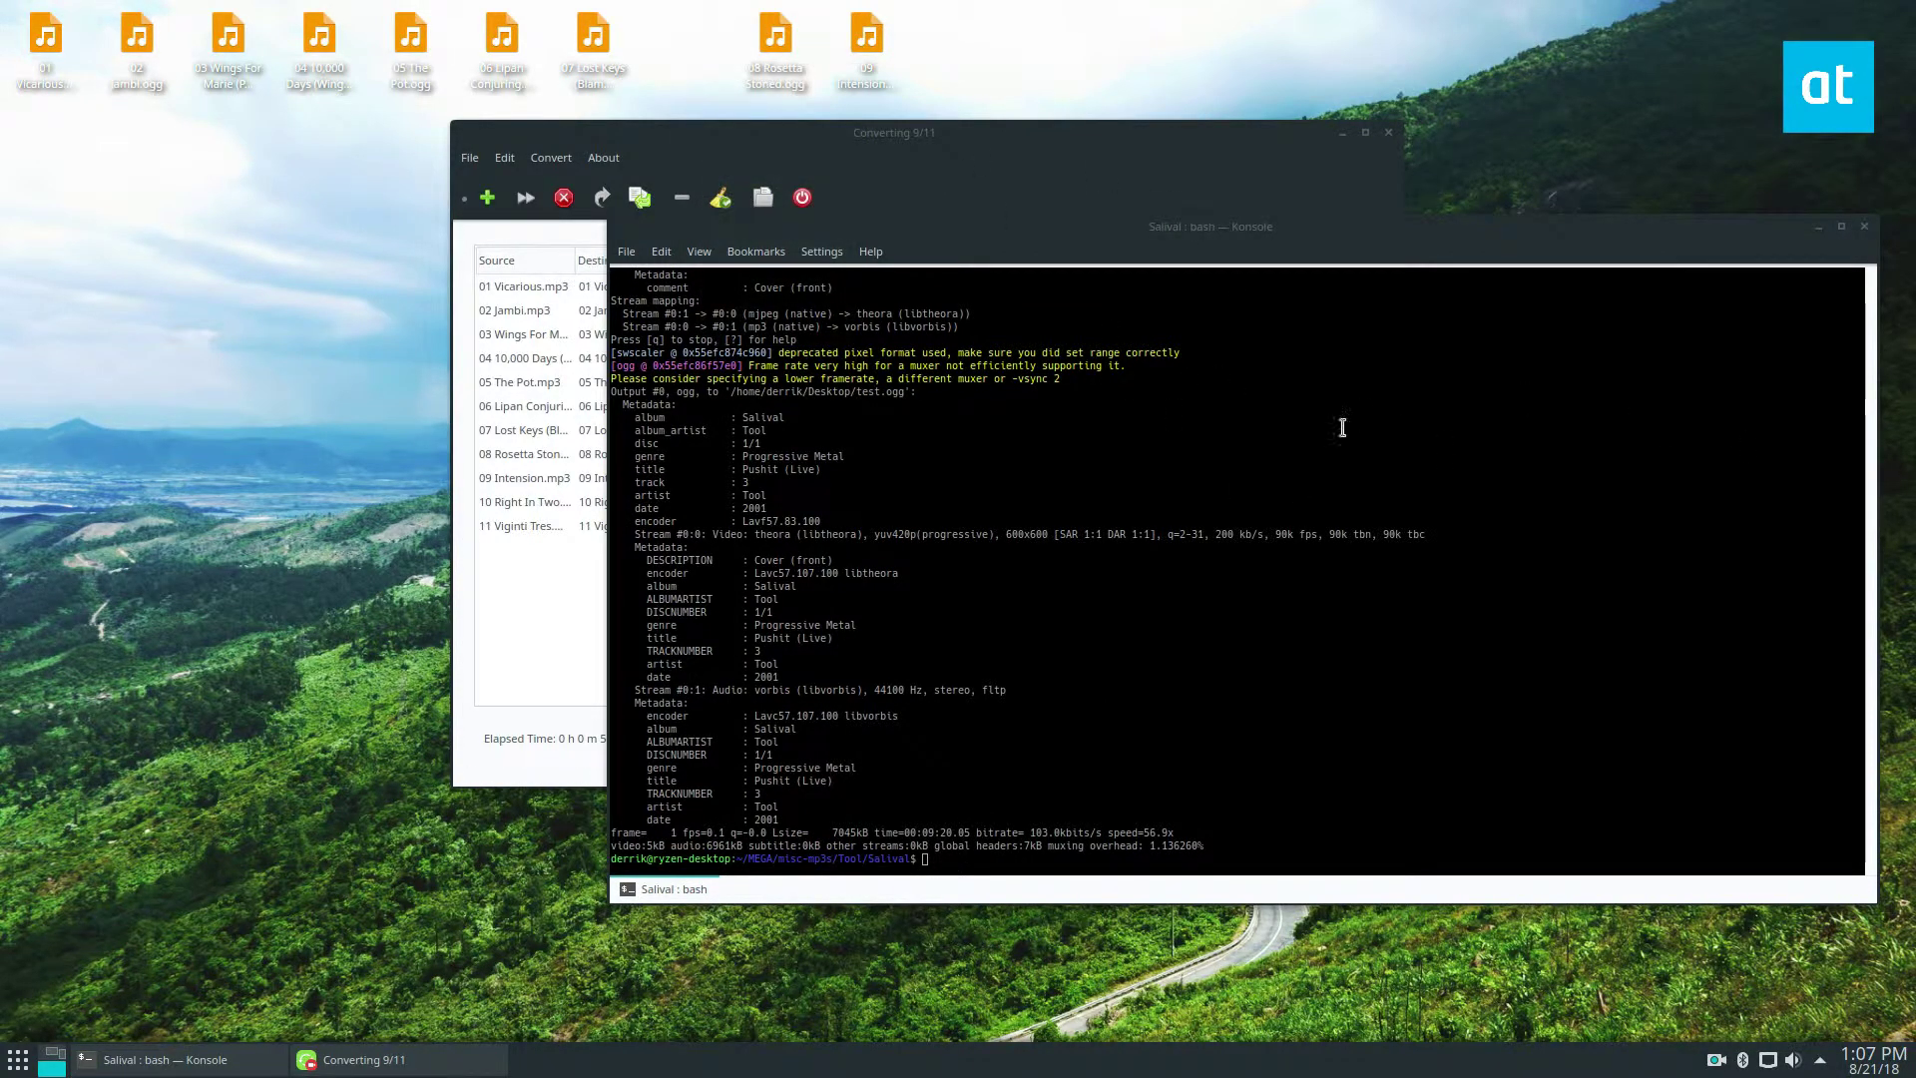
pyautogui.click(1863, 227)
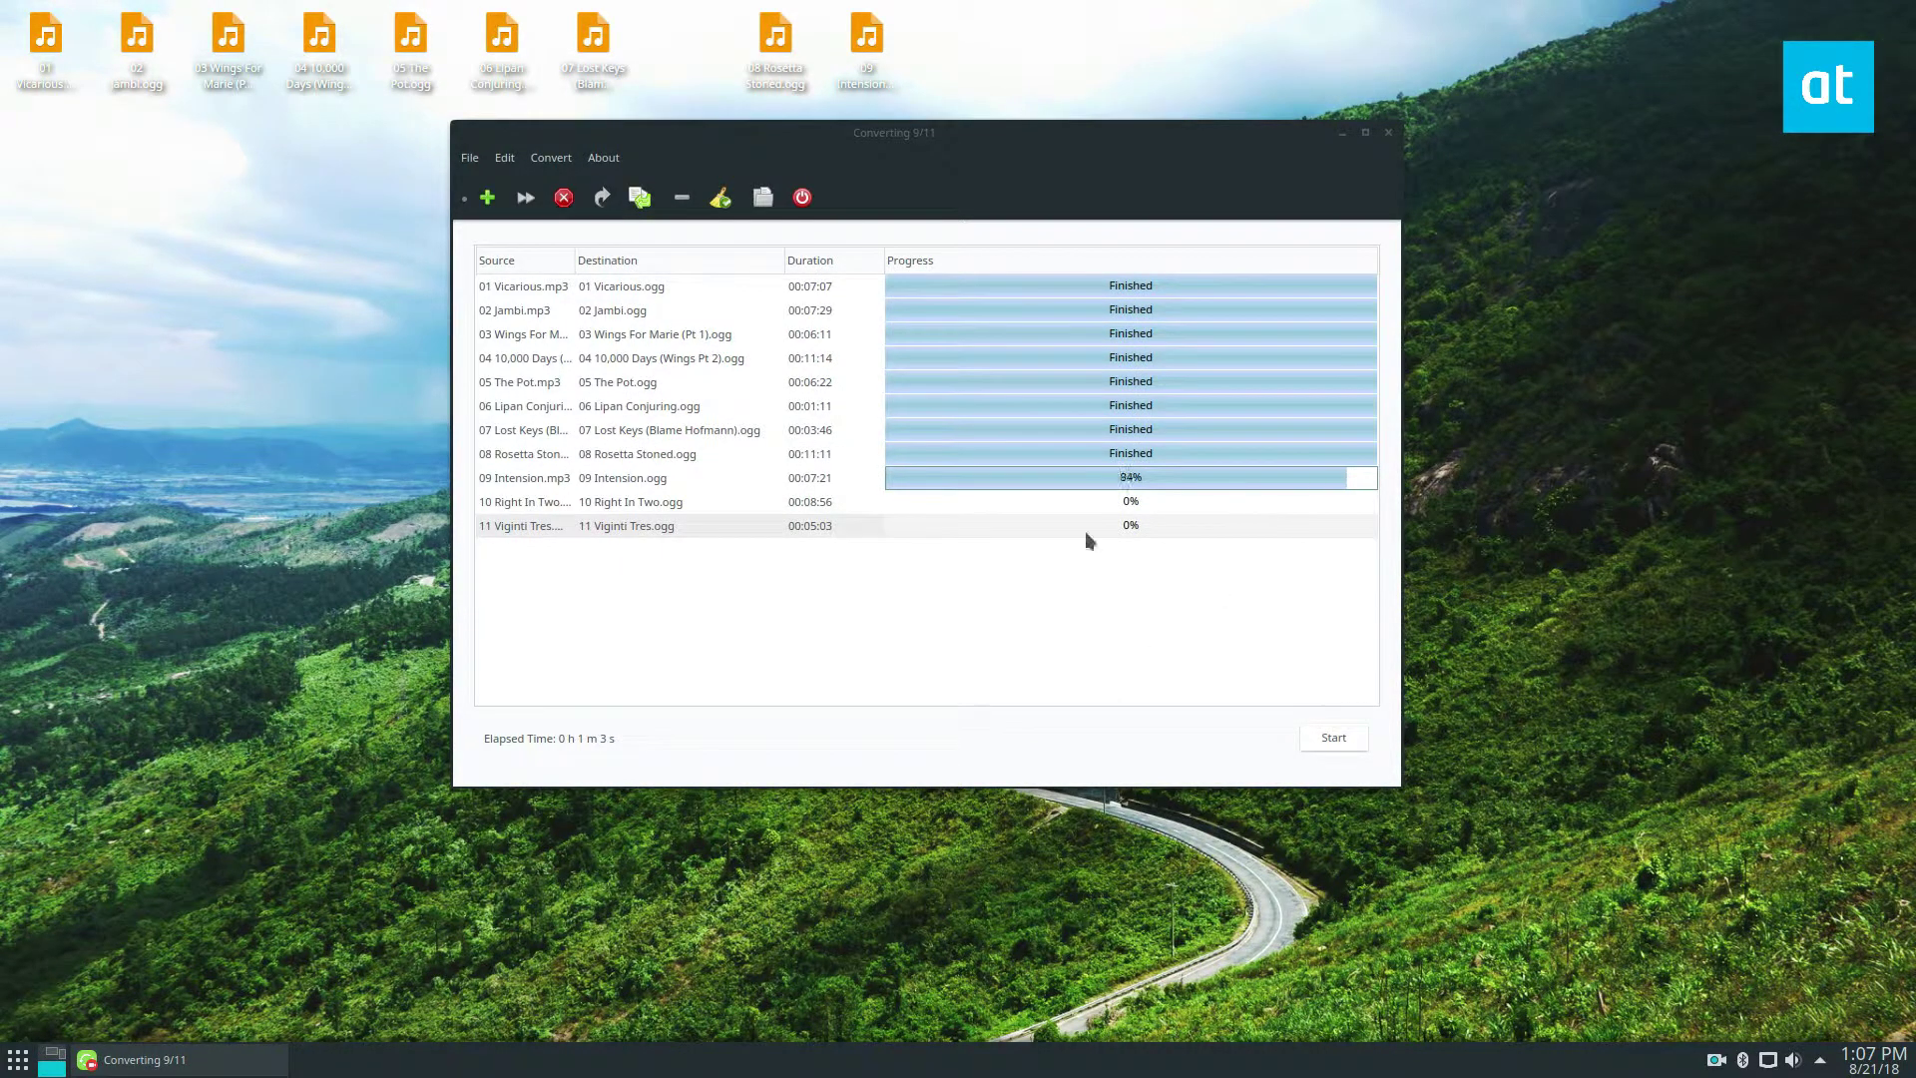
pyautogui.click(1715, 1064)
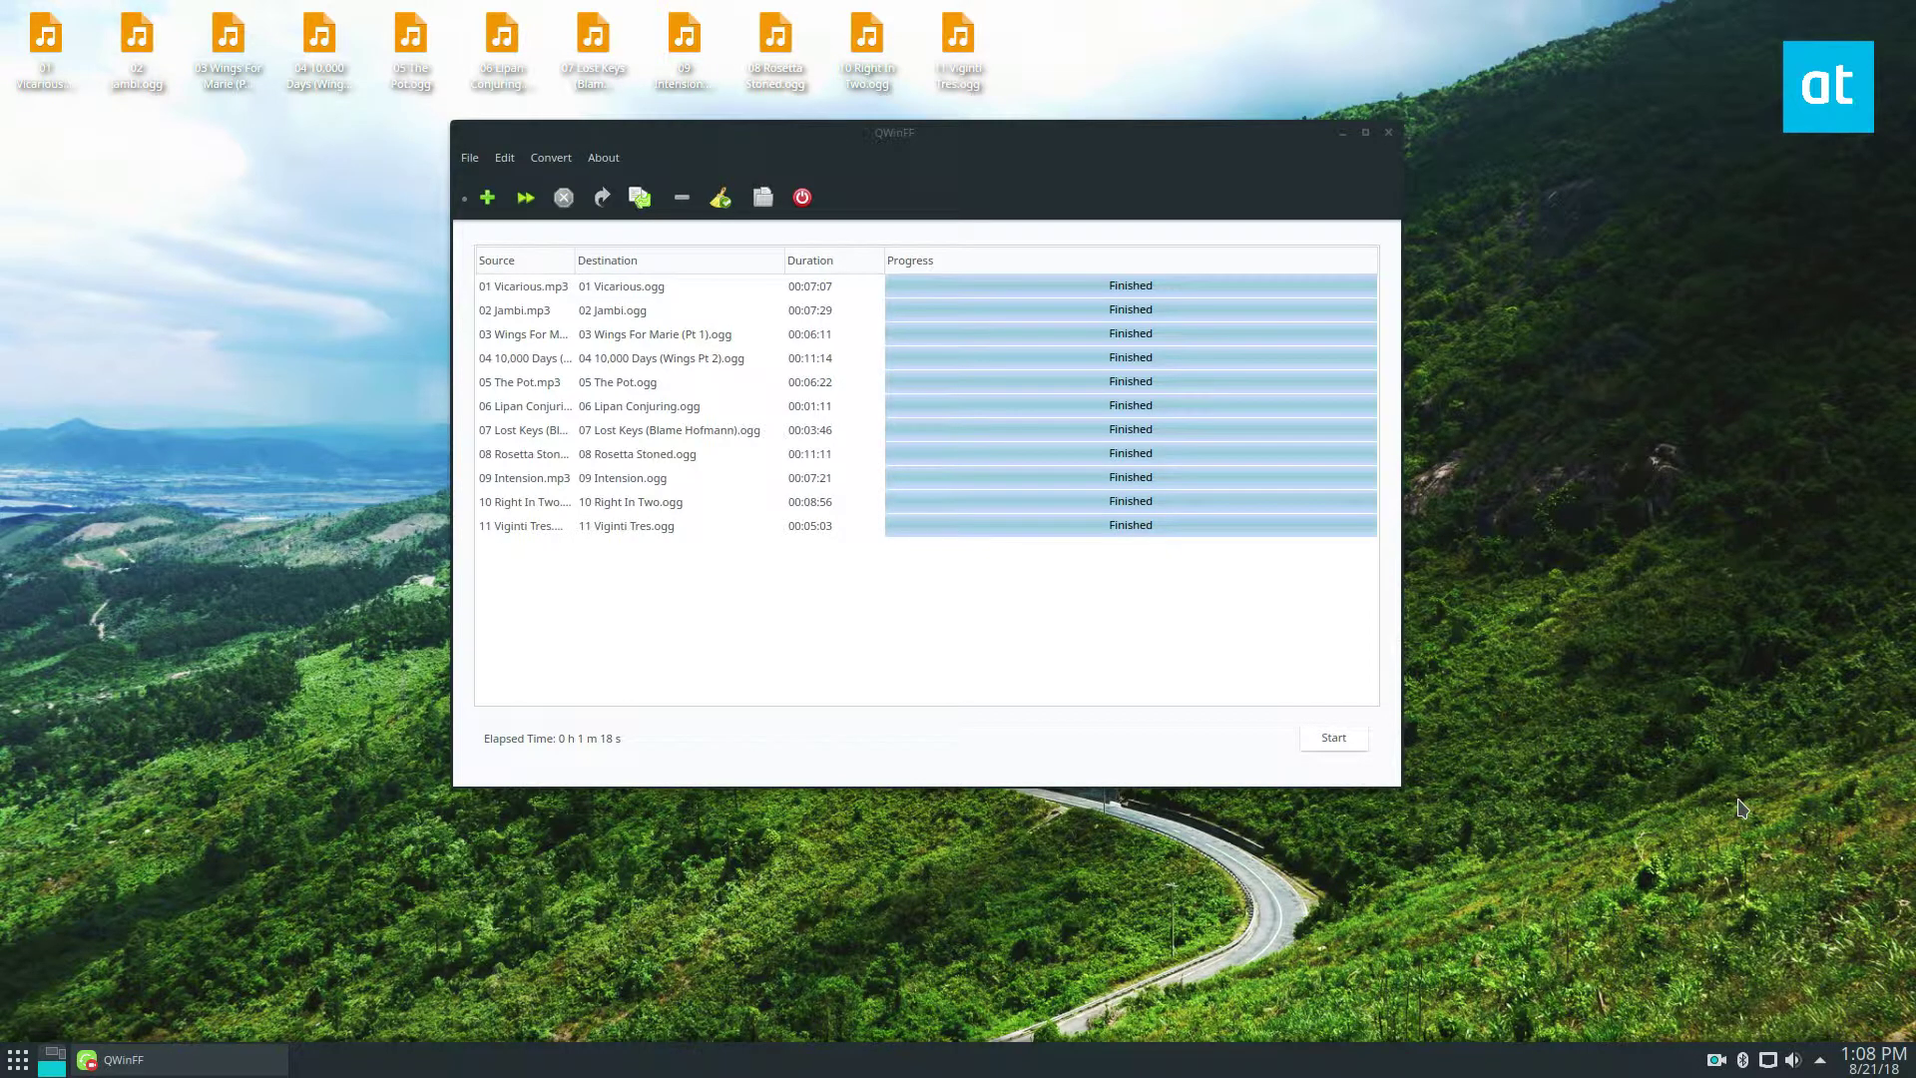
# Start a new QWinFF conversion task with cable-guy-movie.mp4 from the home folder as the source file
pyautogui.click(487, 197)
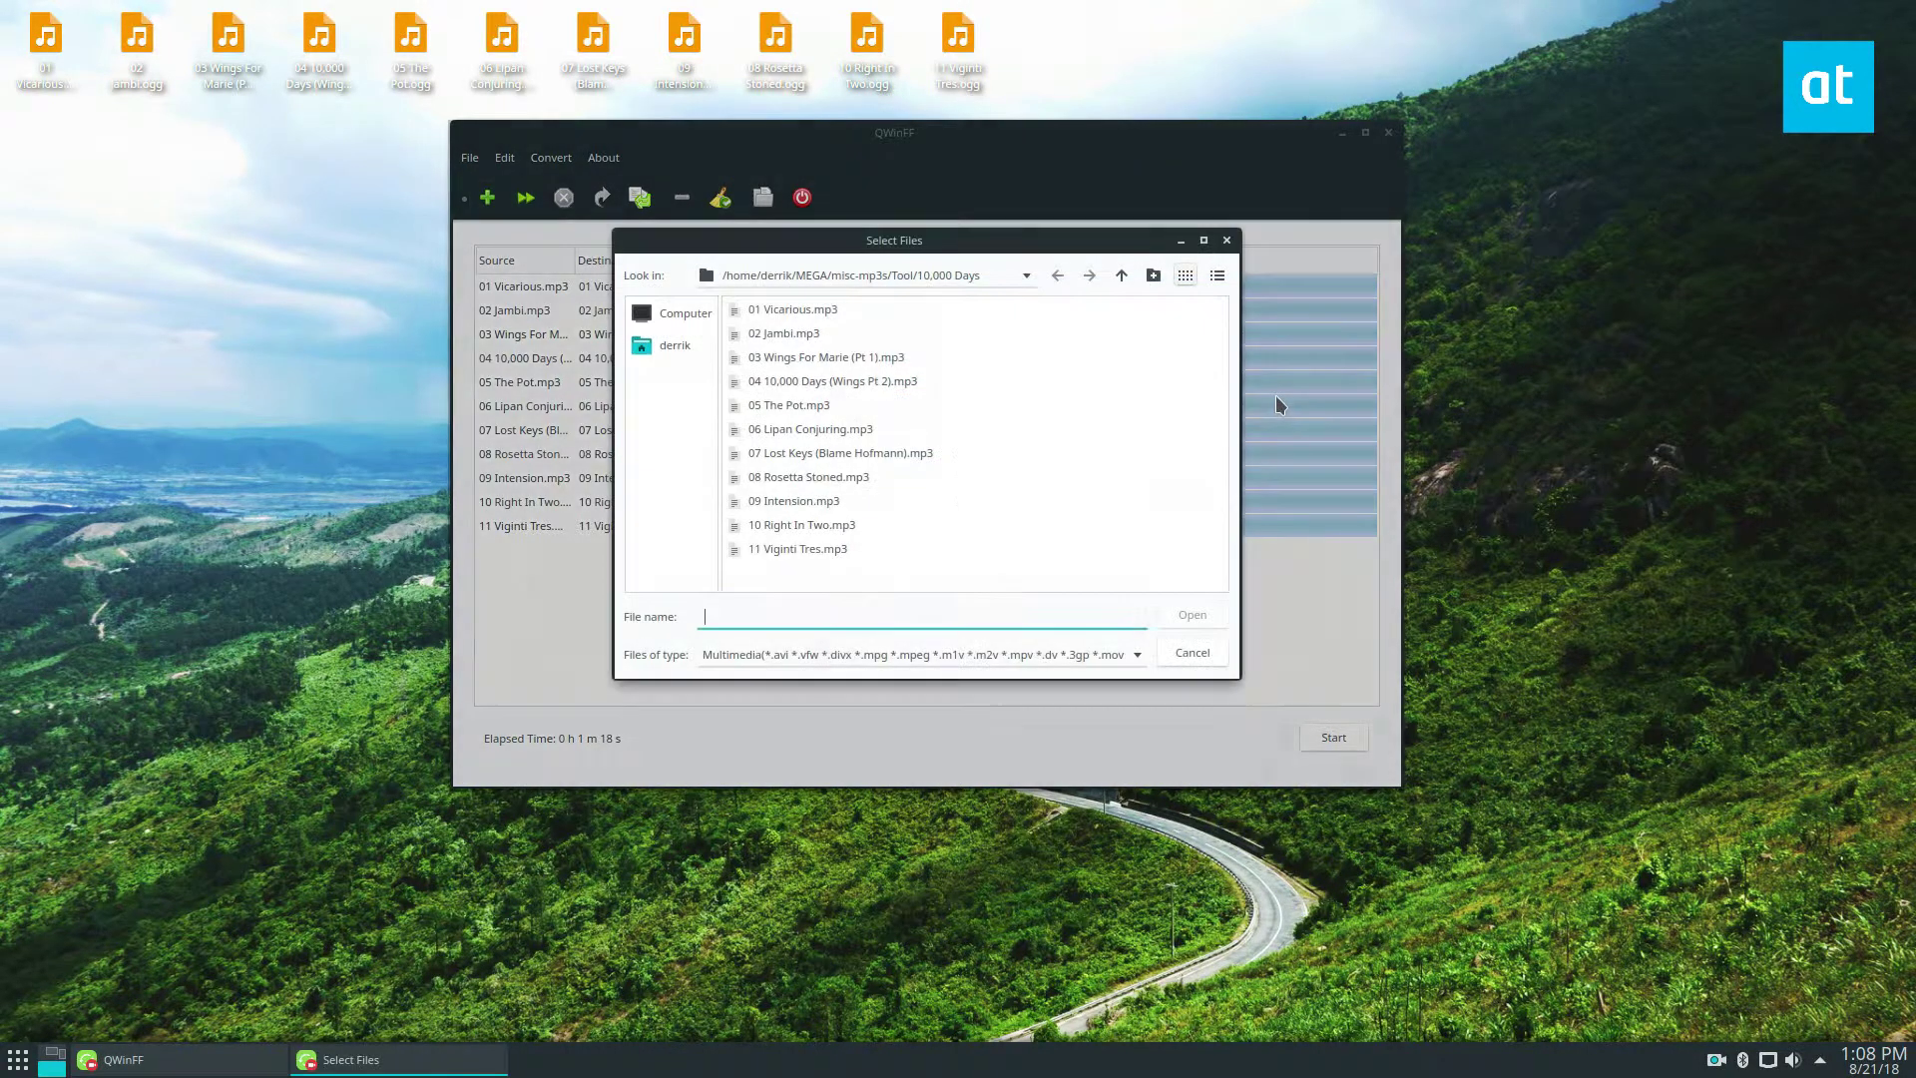
pyautogui.click(662, 315)
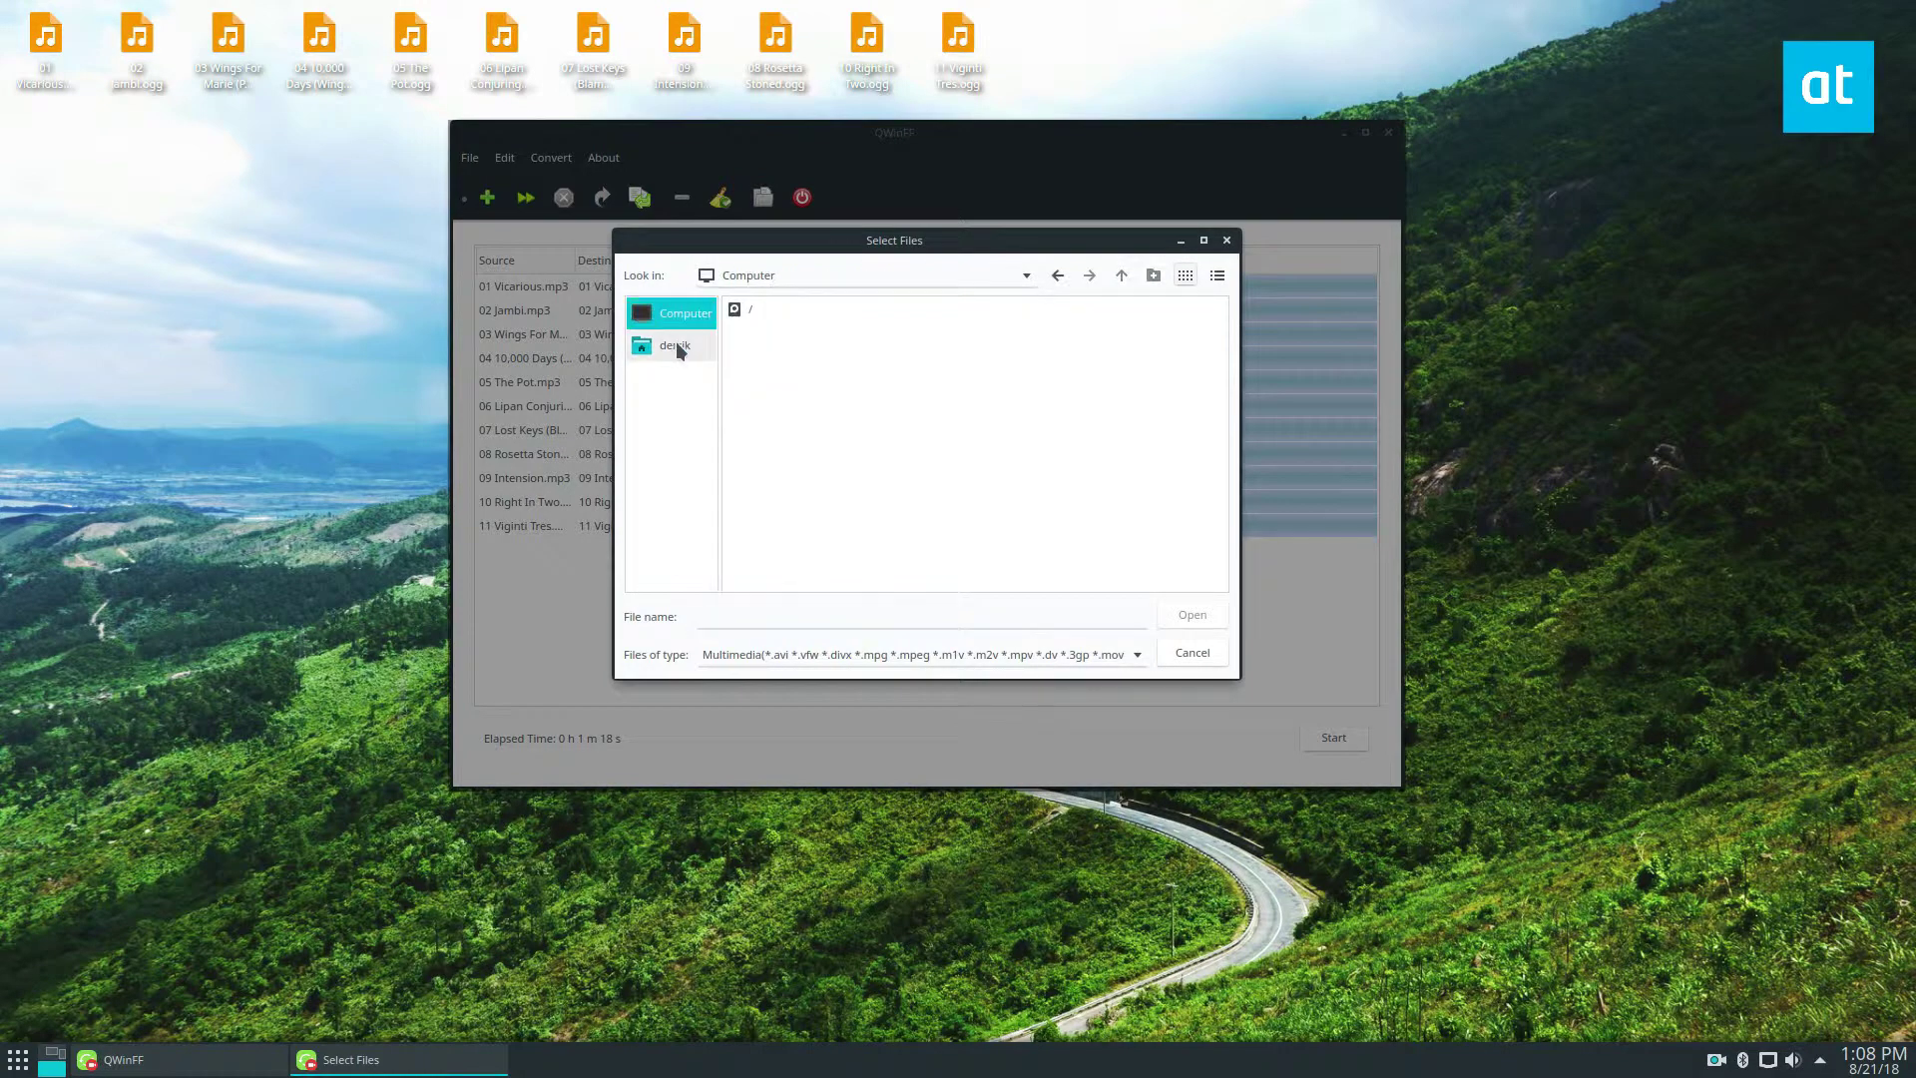
pyautogui.click(671, 345)
pyautogui.doubleClick(1028, 309)
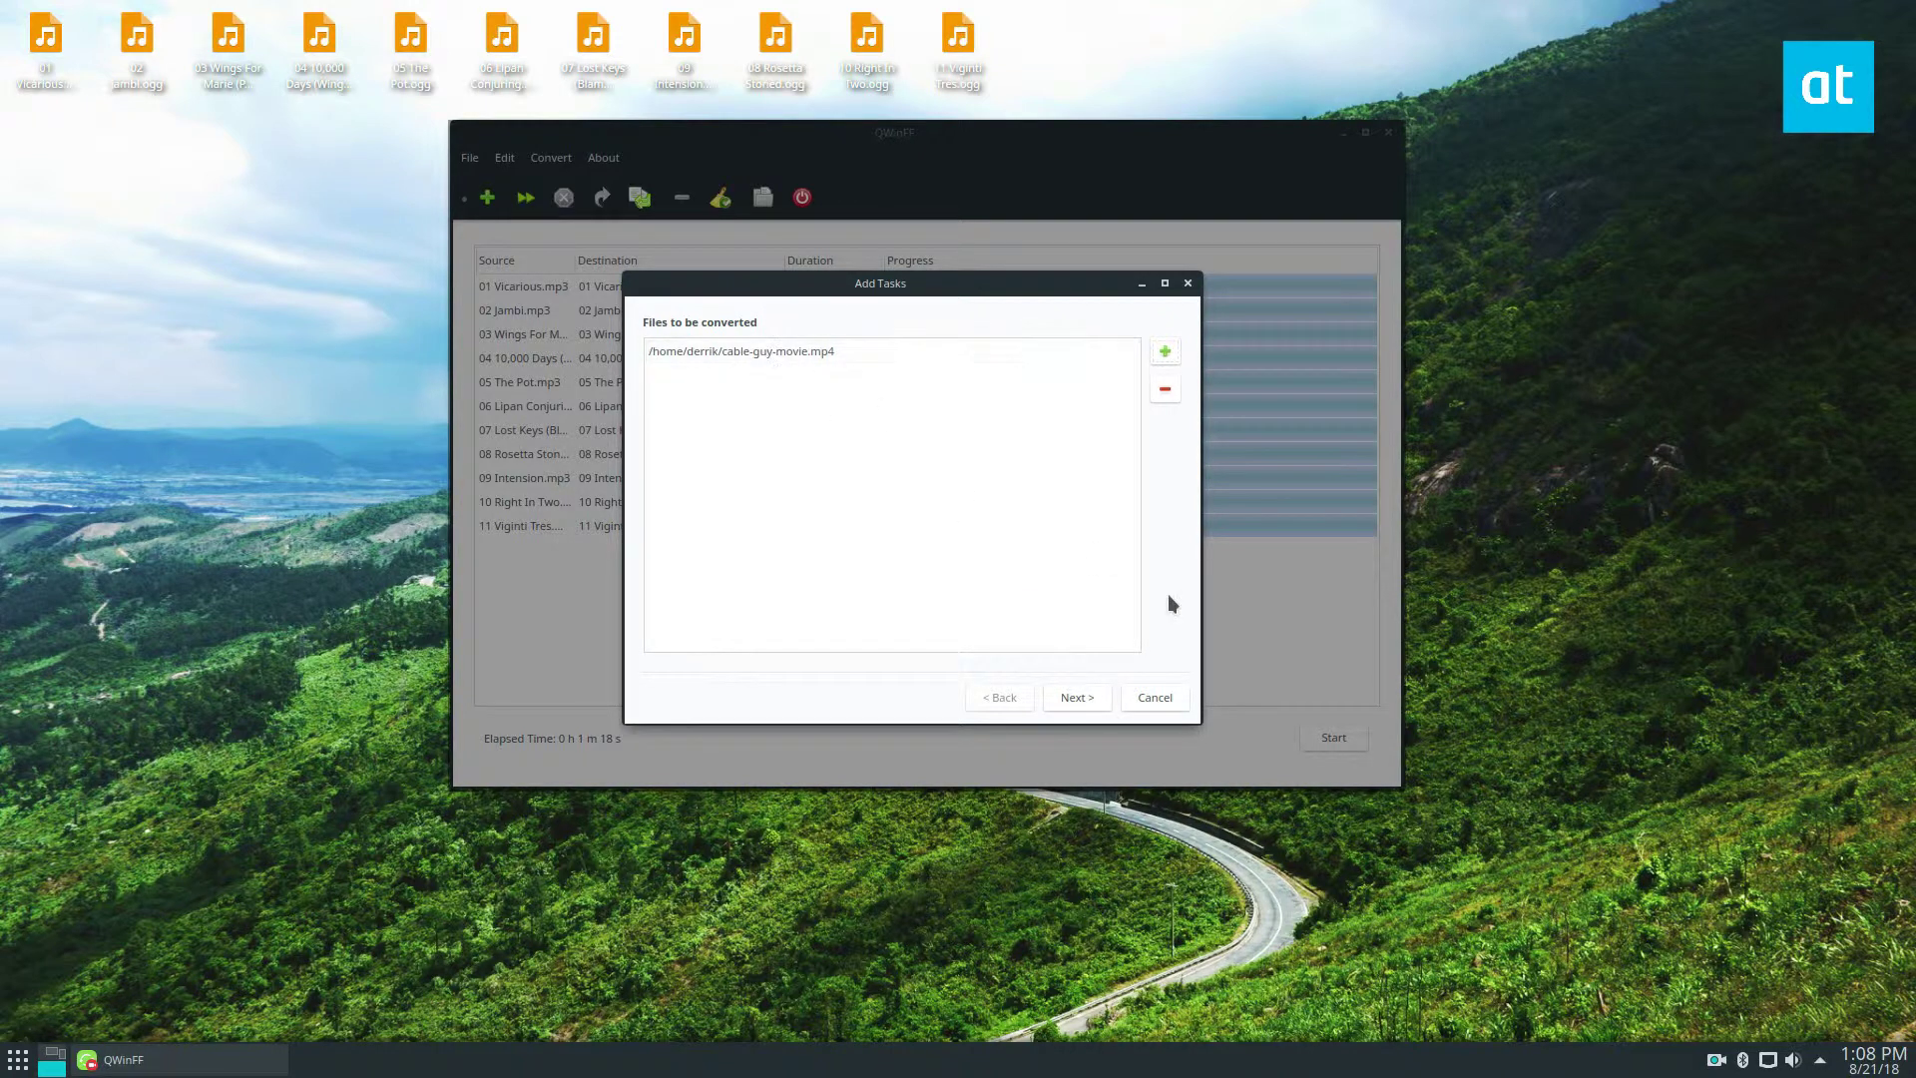
# Set the task's output format to MOV and add it to the conversion list
pyautogui.click(1075, 698)
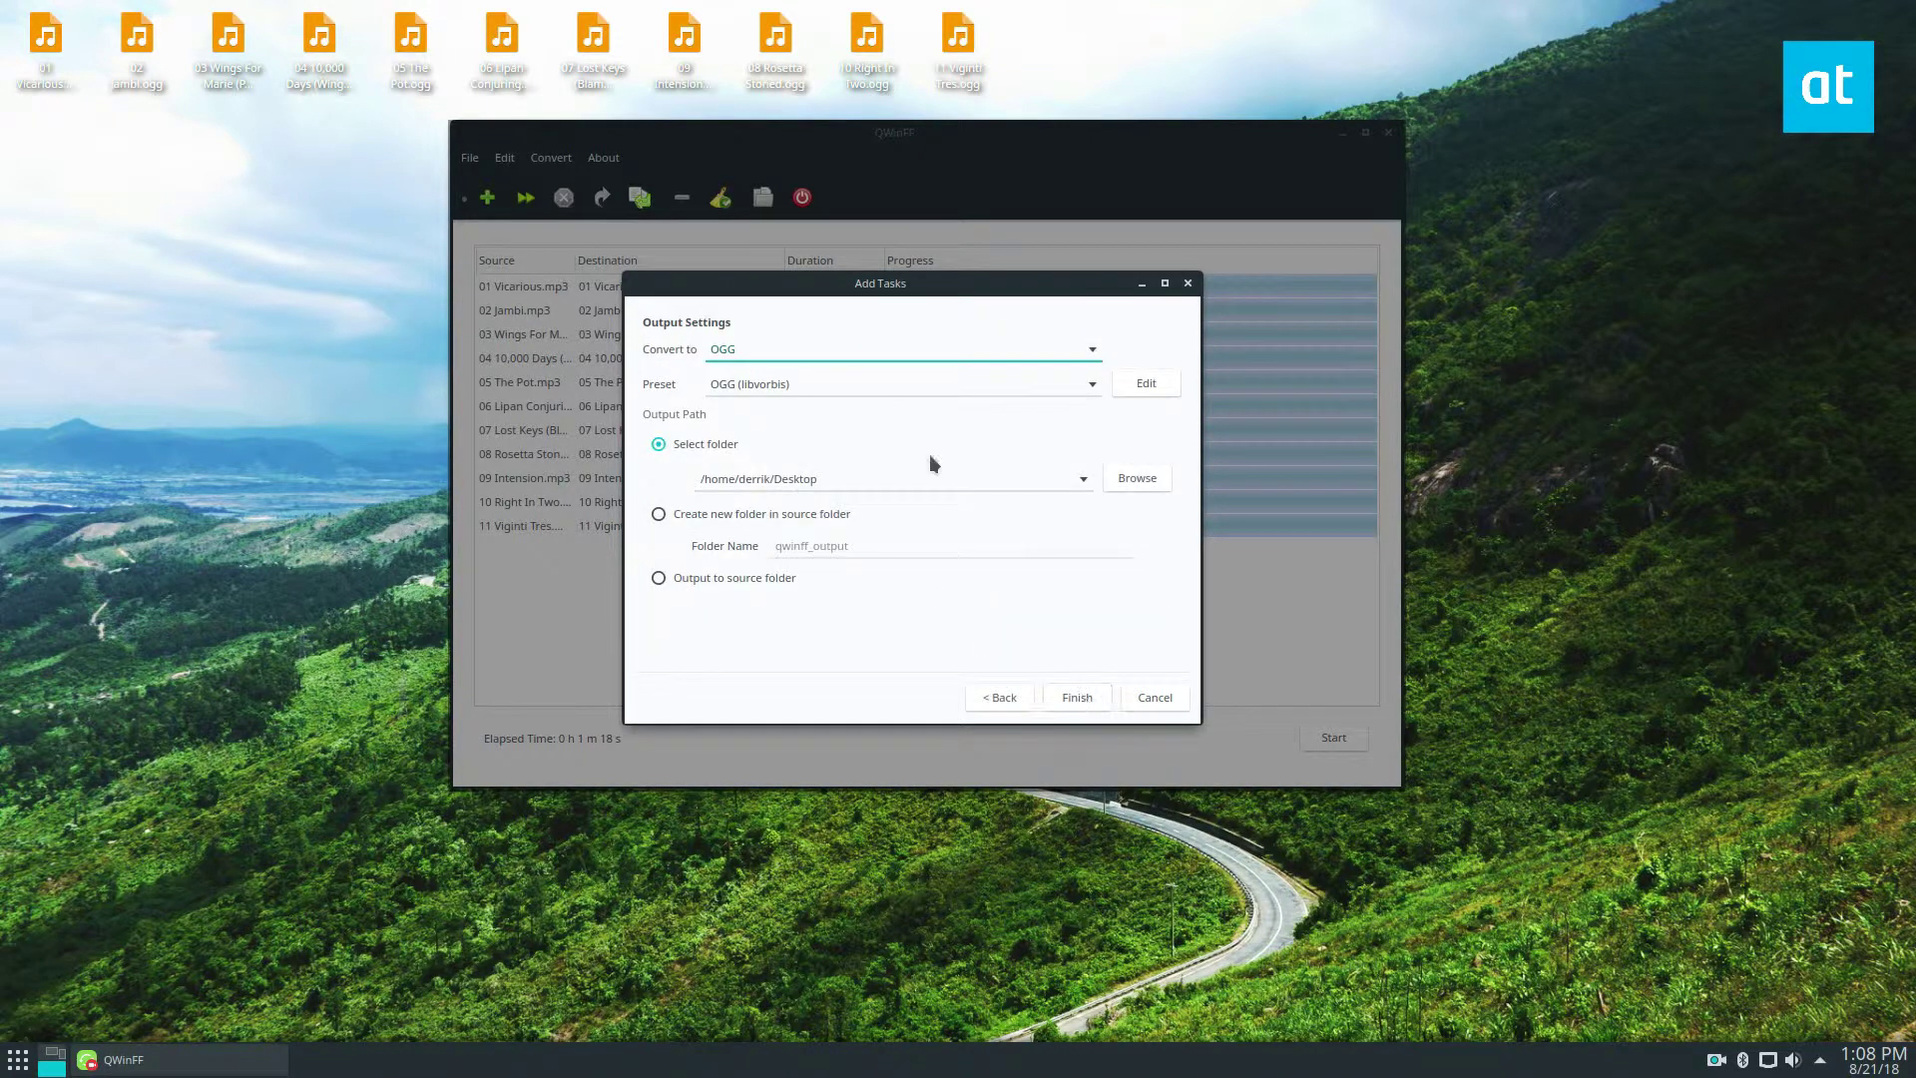
pyautogui.click(1080, 349)
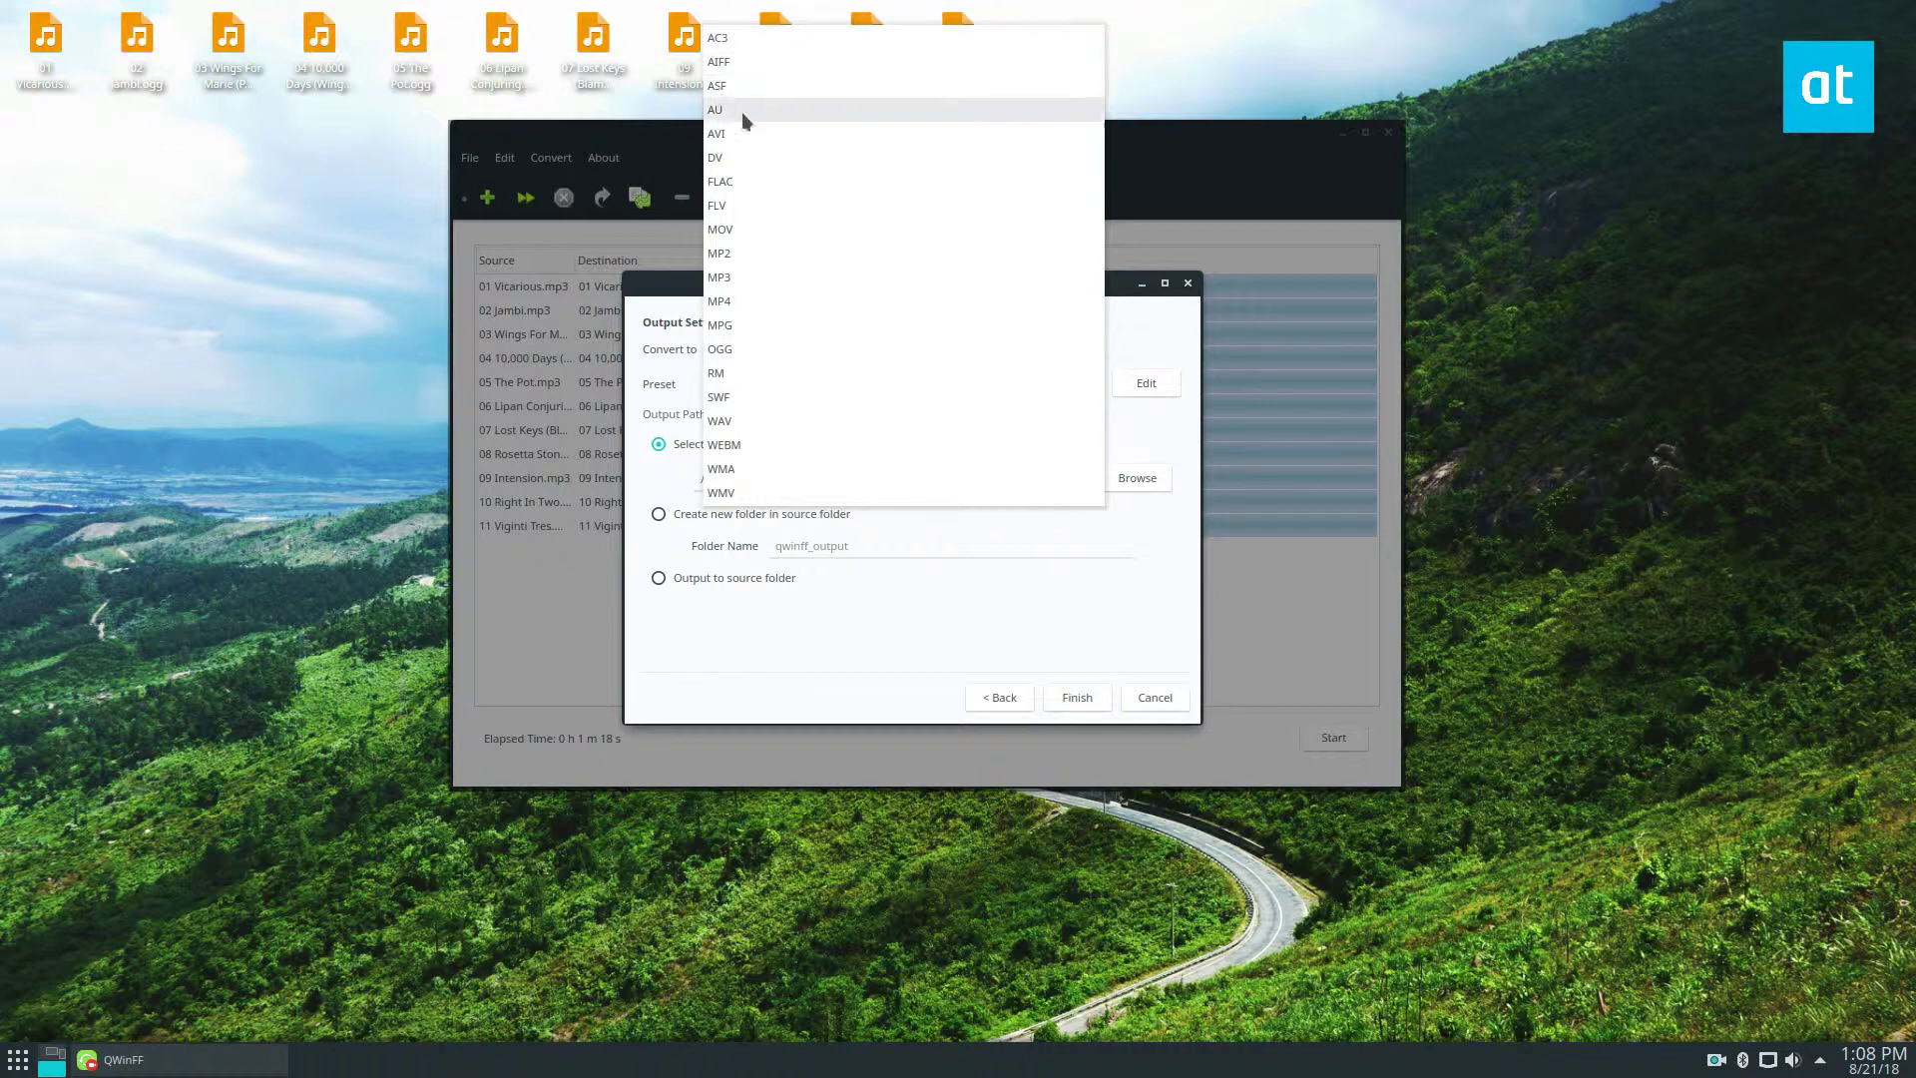
pyautogui.click(723, 230)
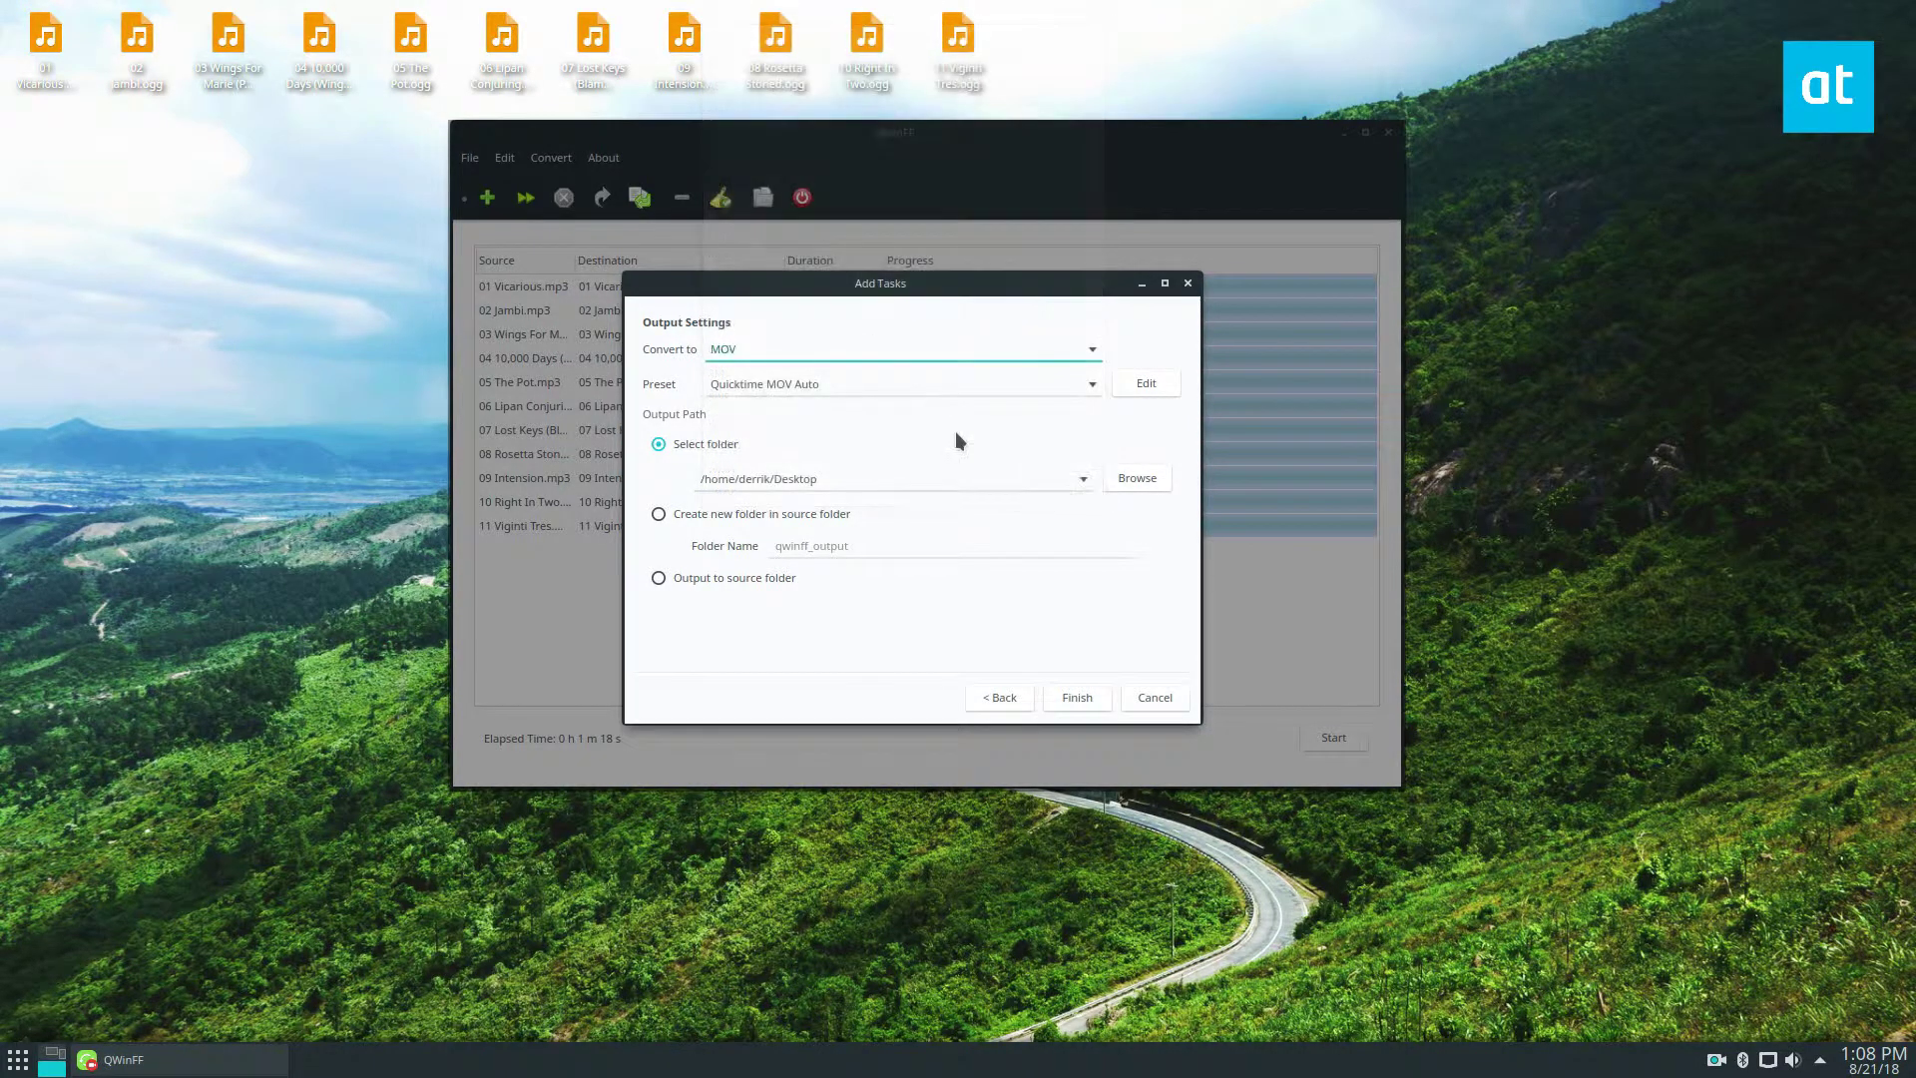
pyautogui.click(1039, 349)
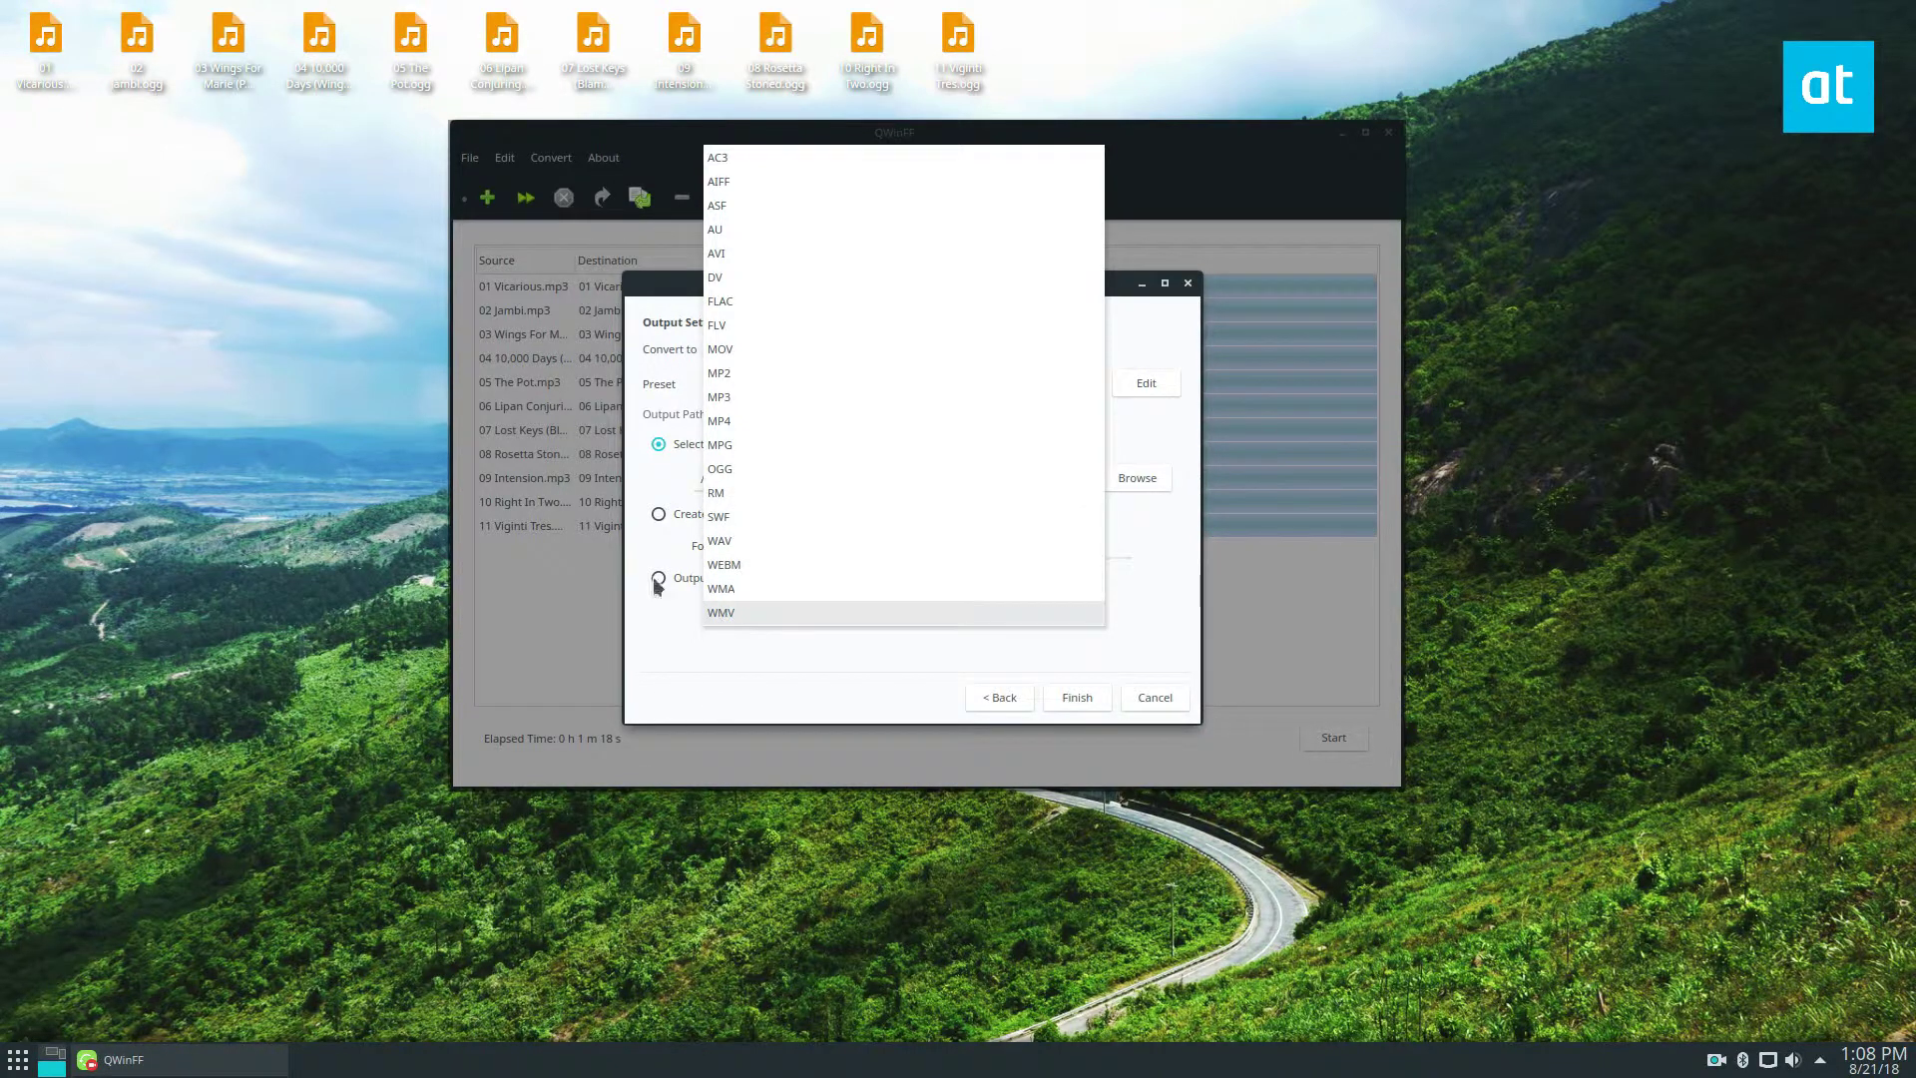
pyautogui.click(639, 719)
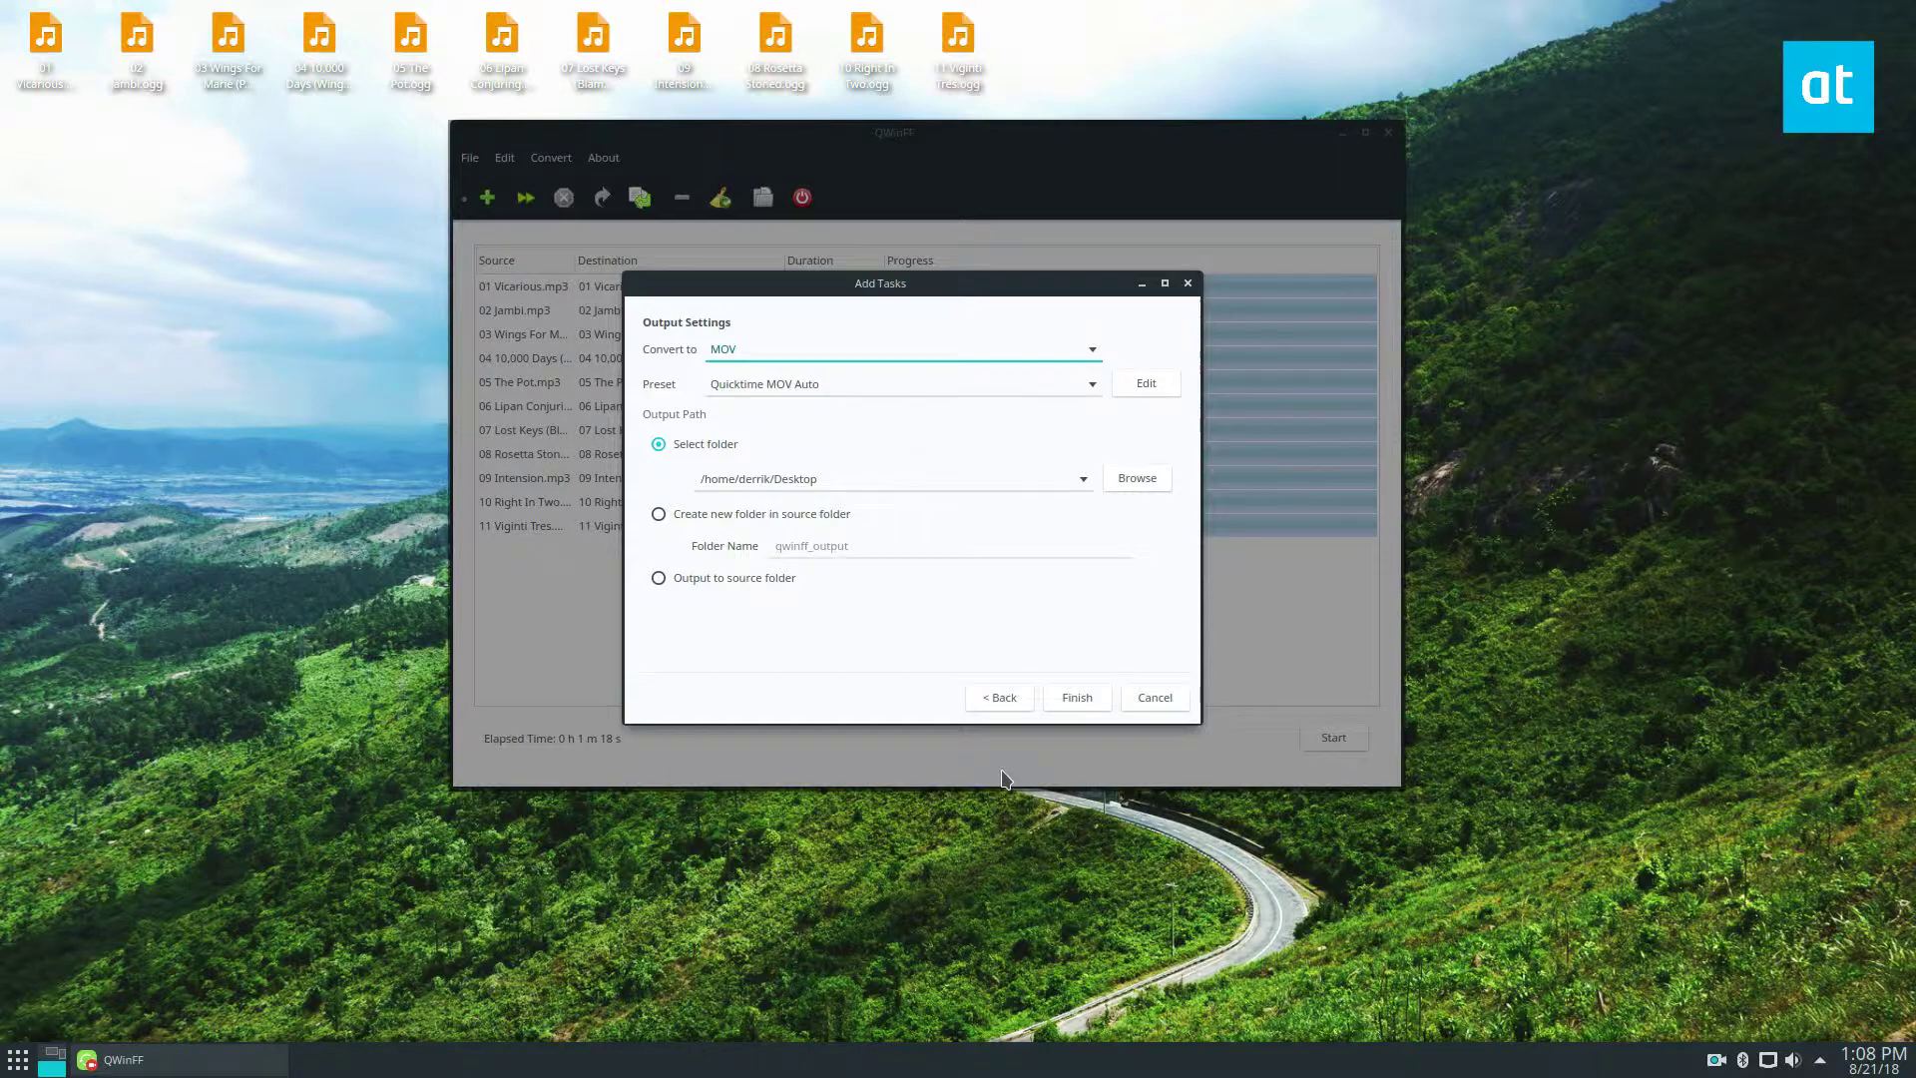
pyautogui.click(1080, 699)
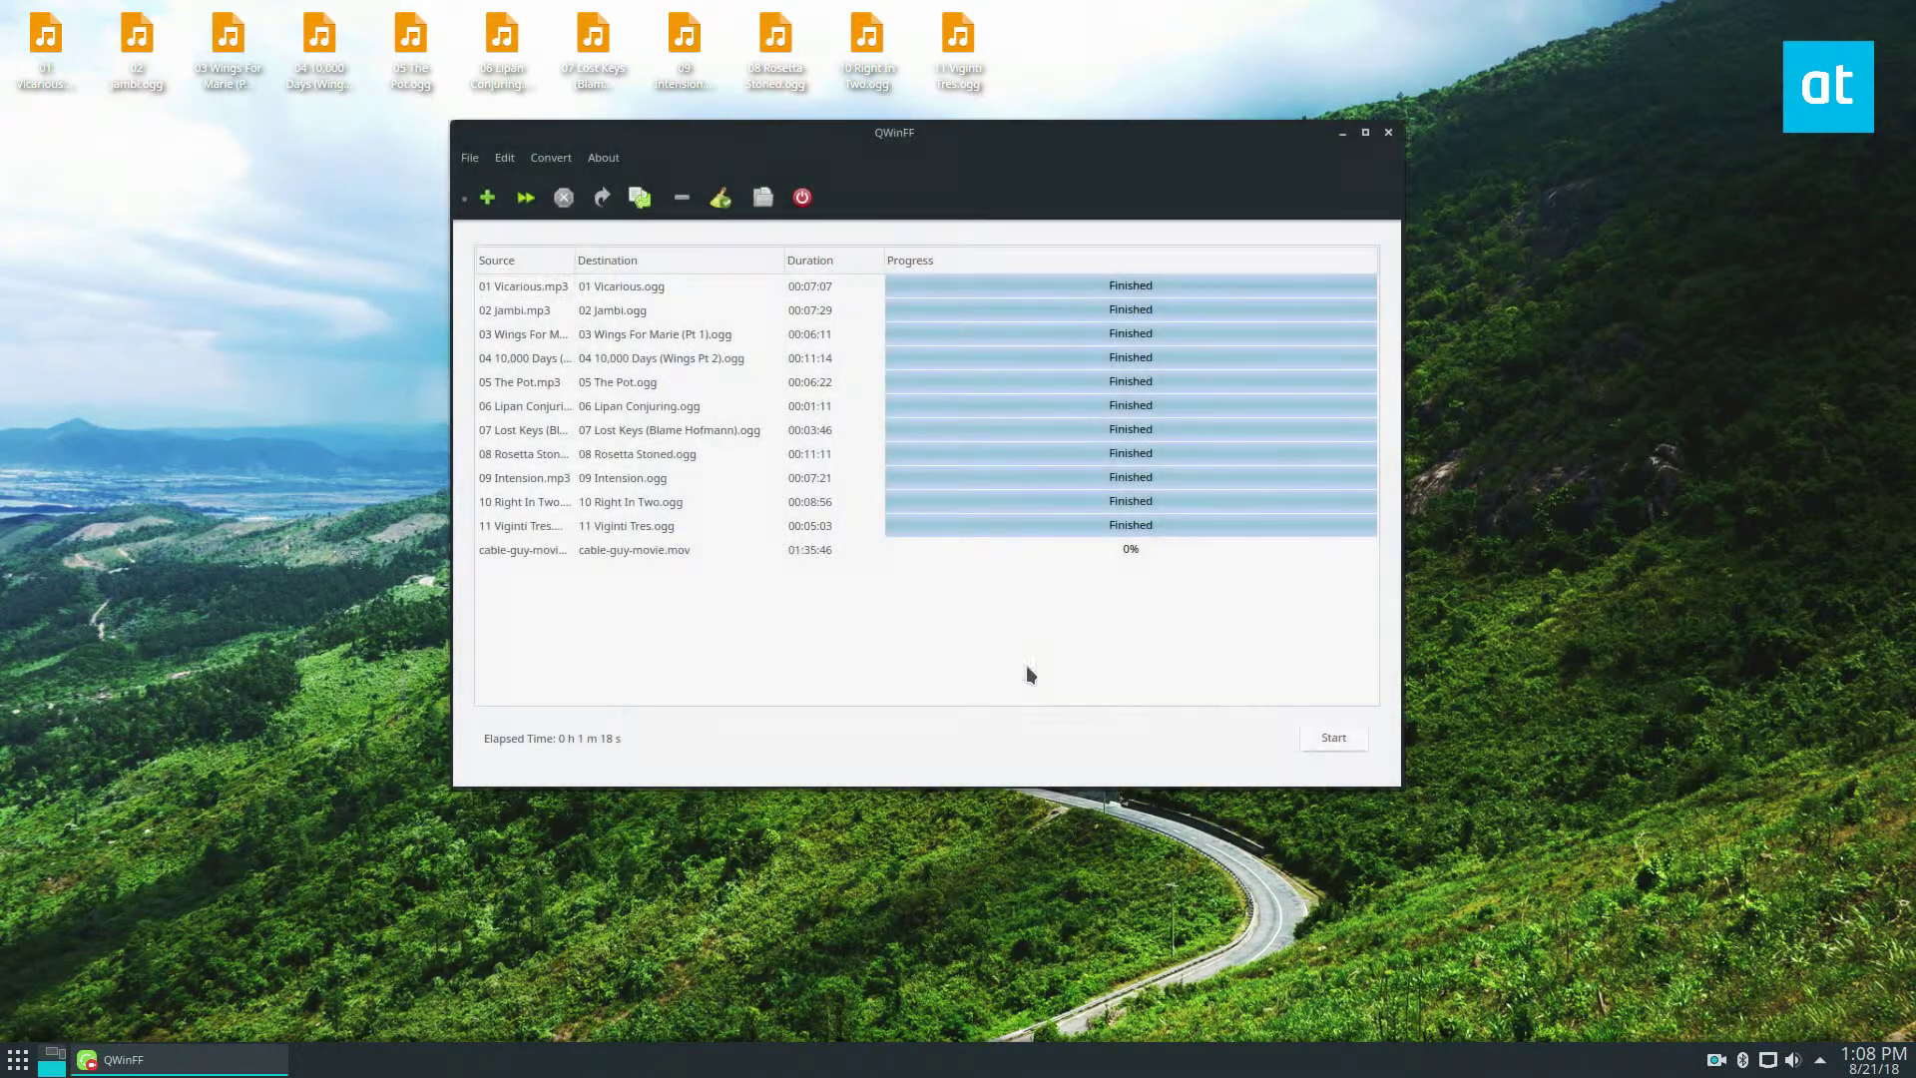
# Start the conversion of the cable-guy-movie task in the list
pyautogui.click(680, 548)
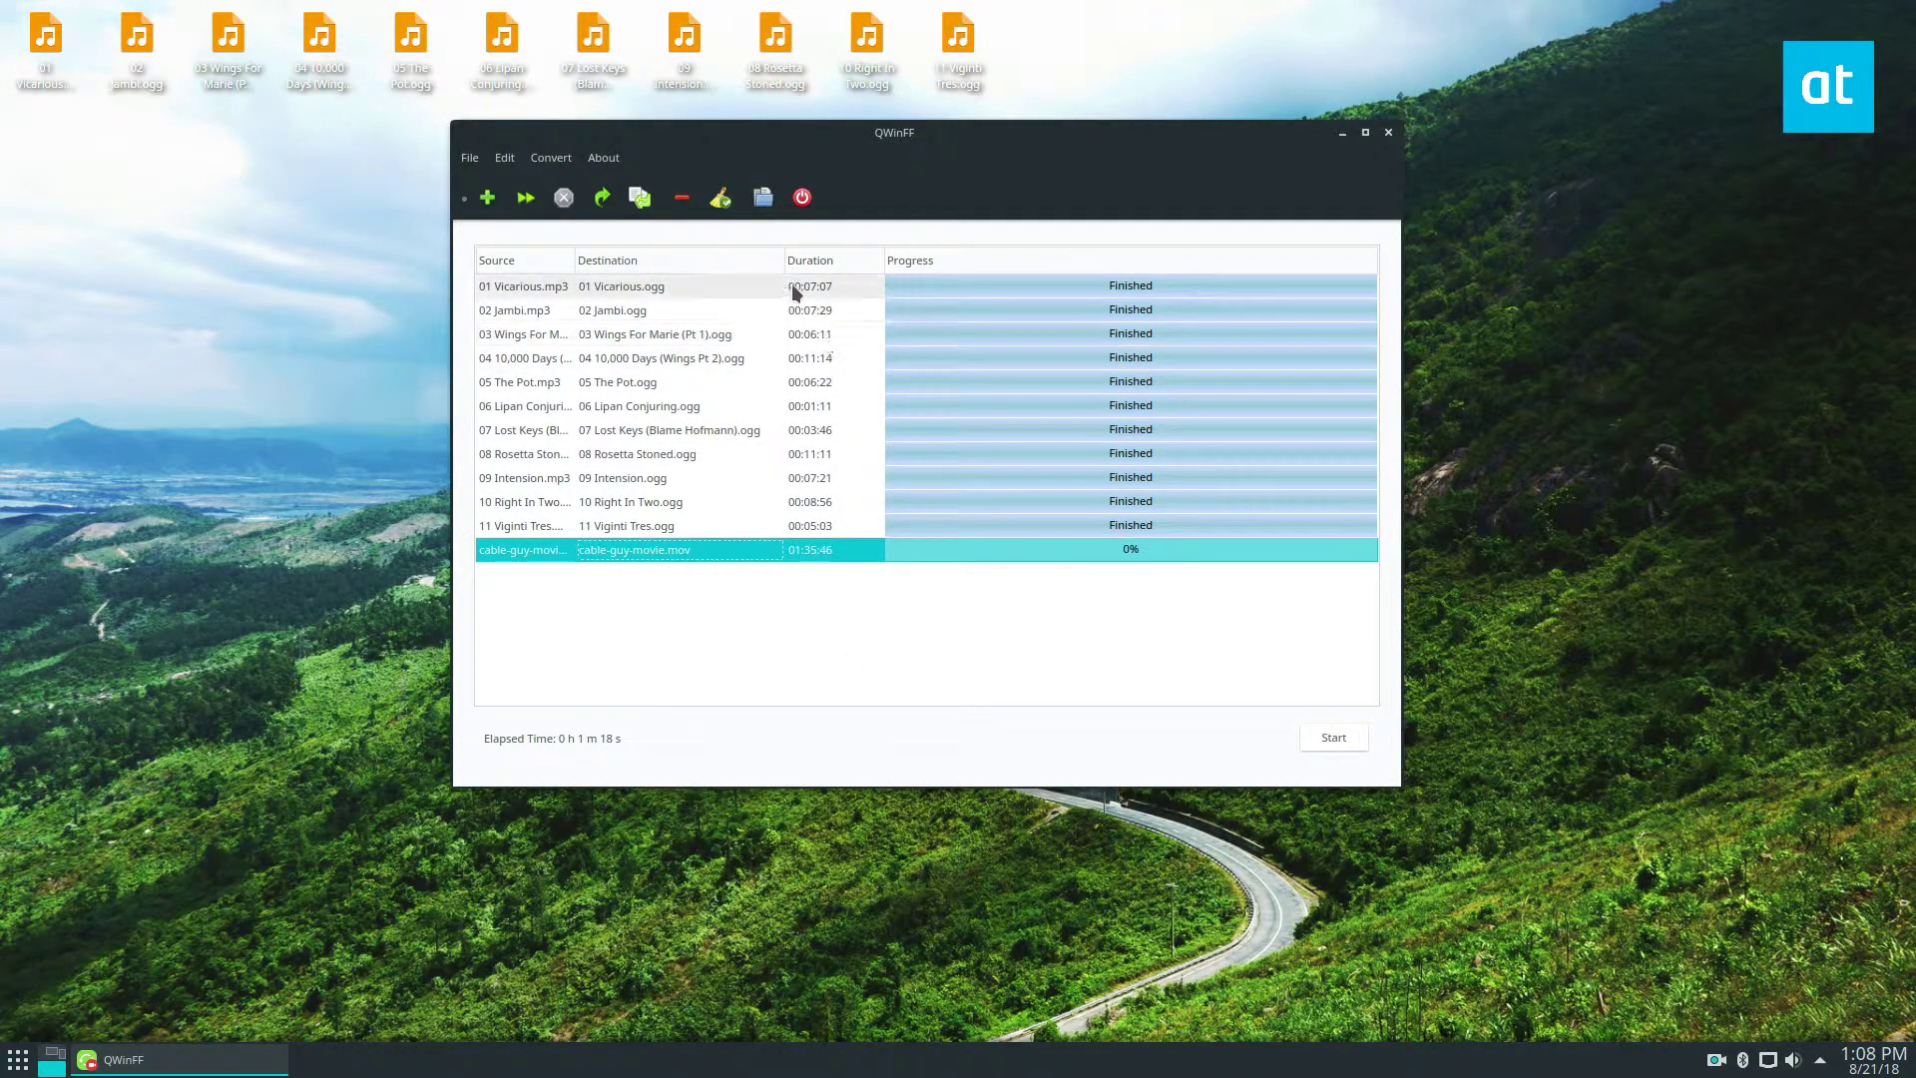
pyautogui.click(924, 612)
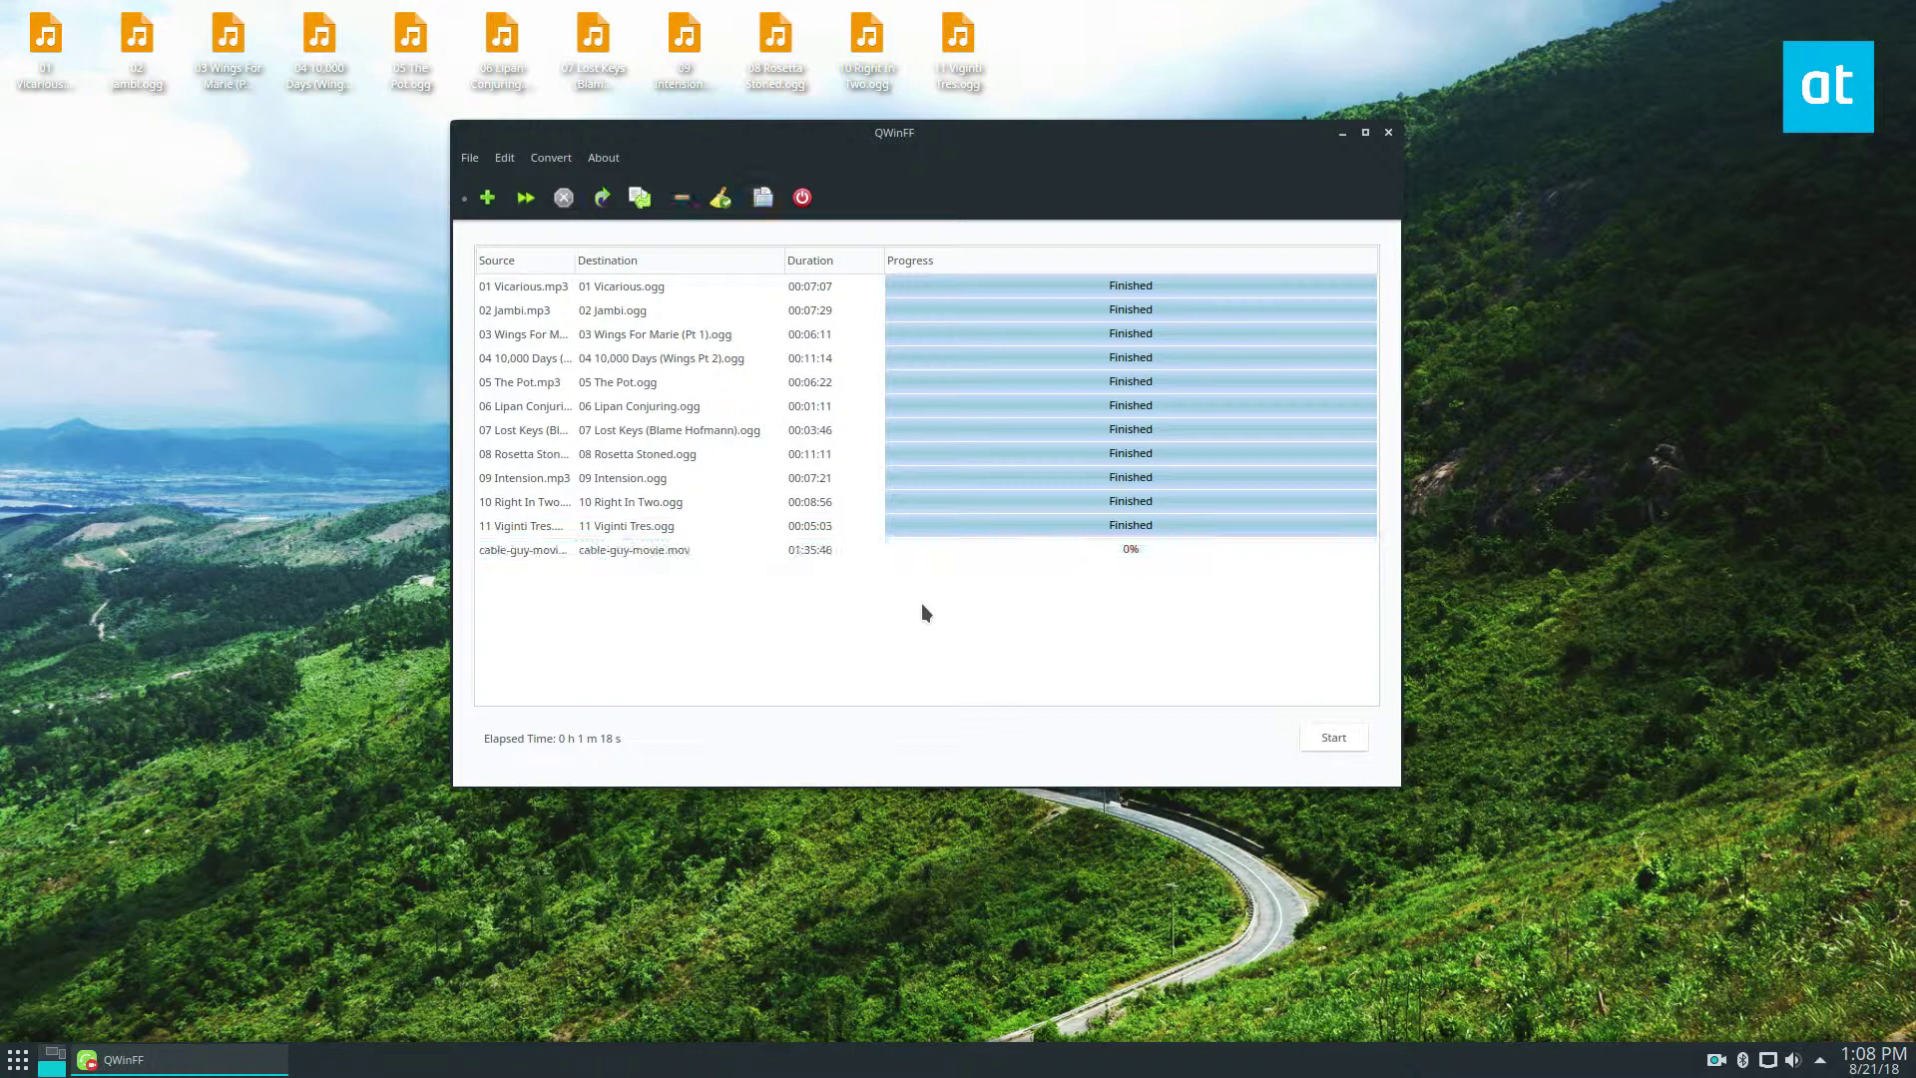
pyautogui.click(824, 553)
pyautogui.click(526, 199)
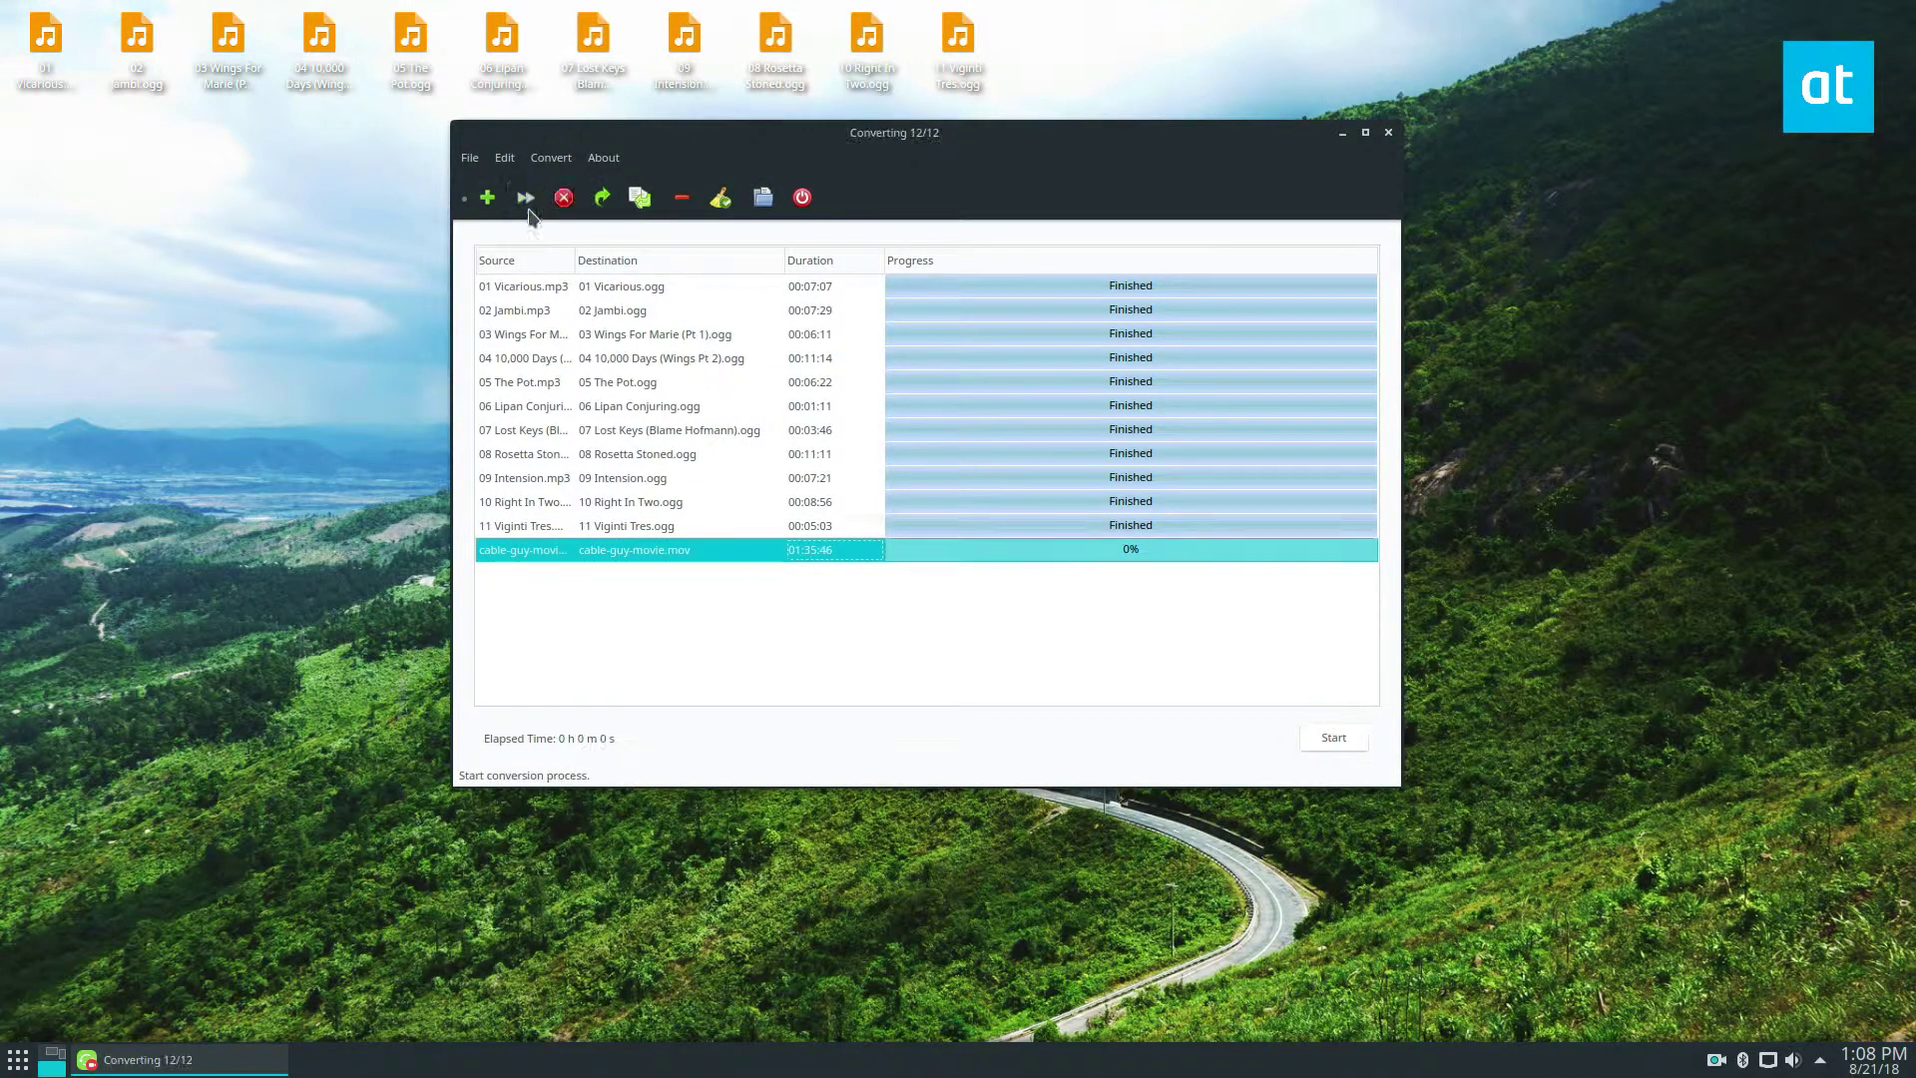
pyautogui.click(902, 613)
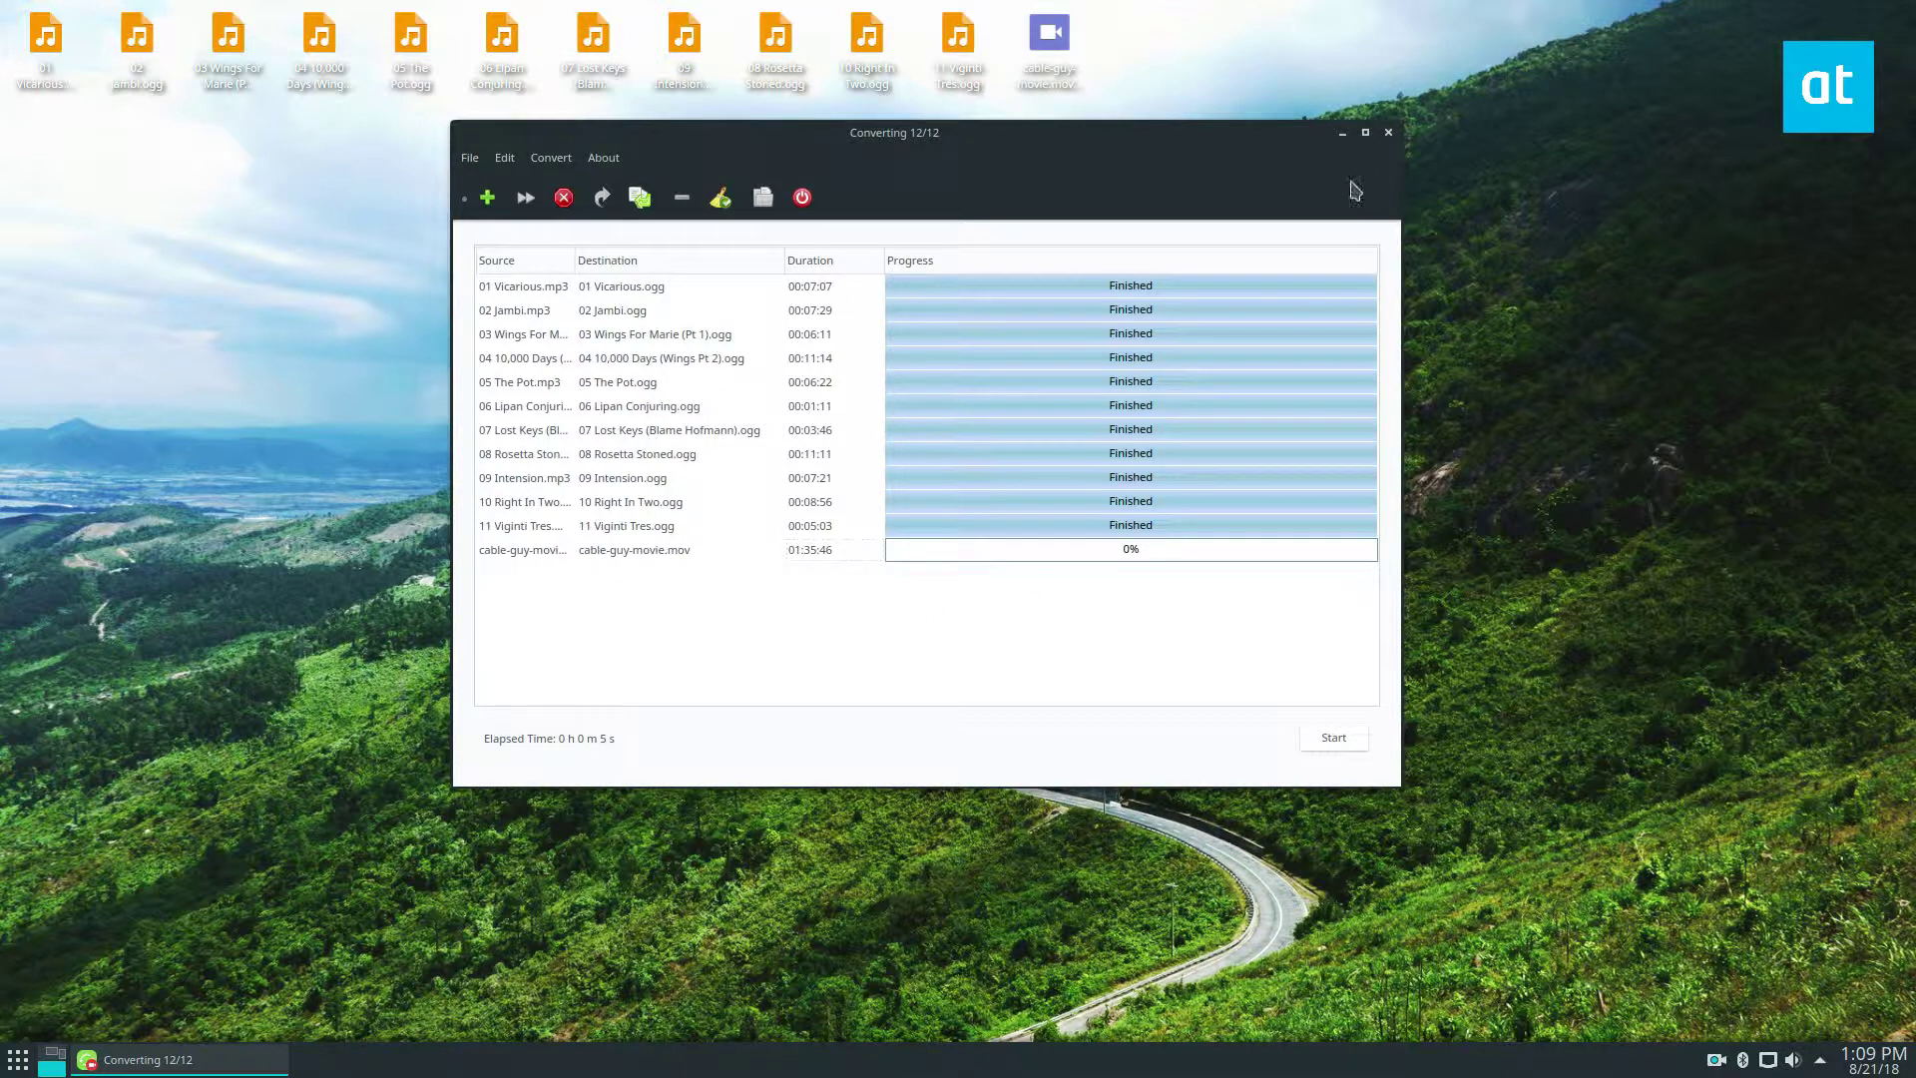
# Move the QWinFF window away from the desktop icons to the lower-right area of the desktop
pyautogui.moveTo(1035, 142); pyautogui.dragTo(1158, 223)
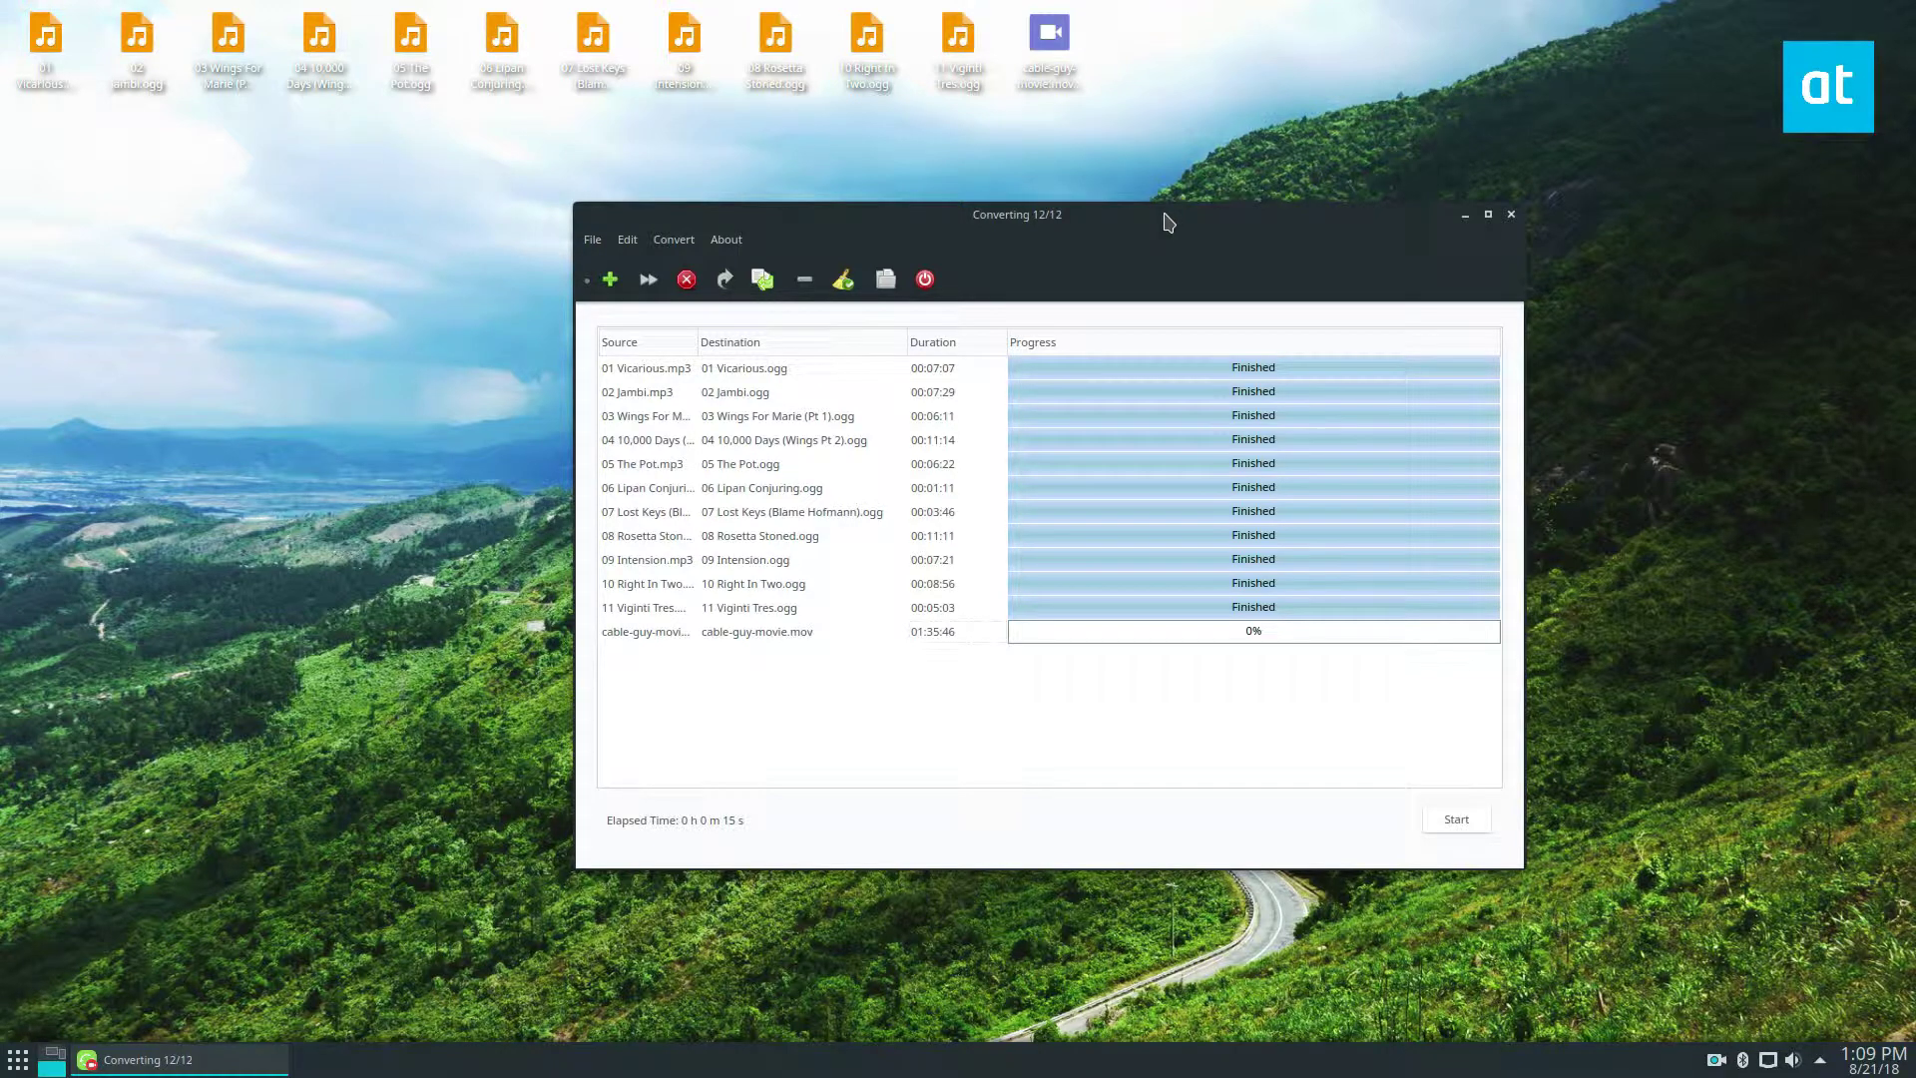
pyautogui.moveTo(877, 213); pyautogui.dragTo(985, 180)
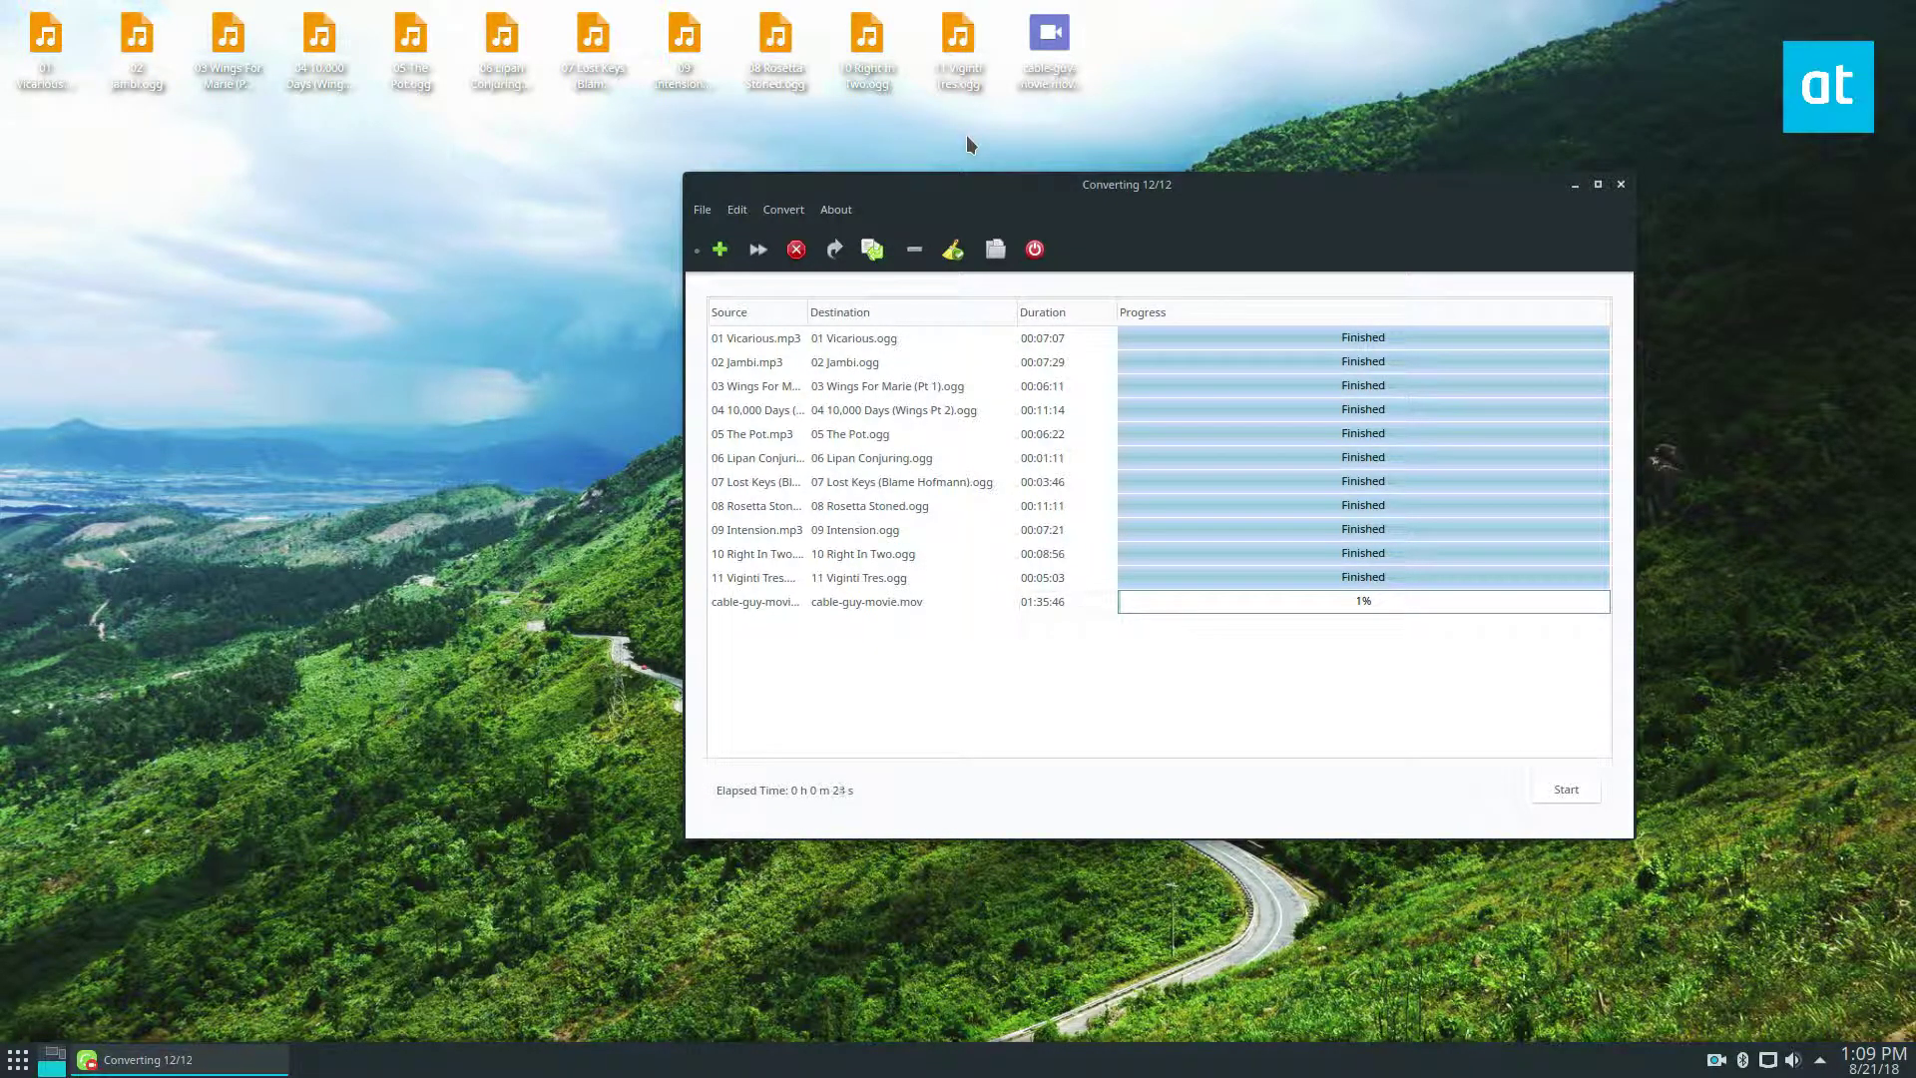
pyautogui.moveTo(877, 184); pyautogui.dragTo(1122, 337)
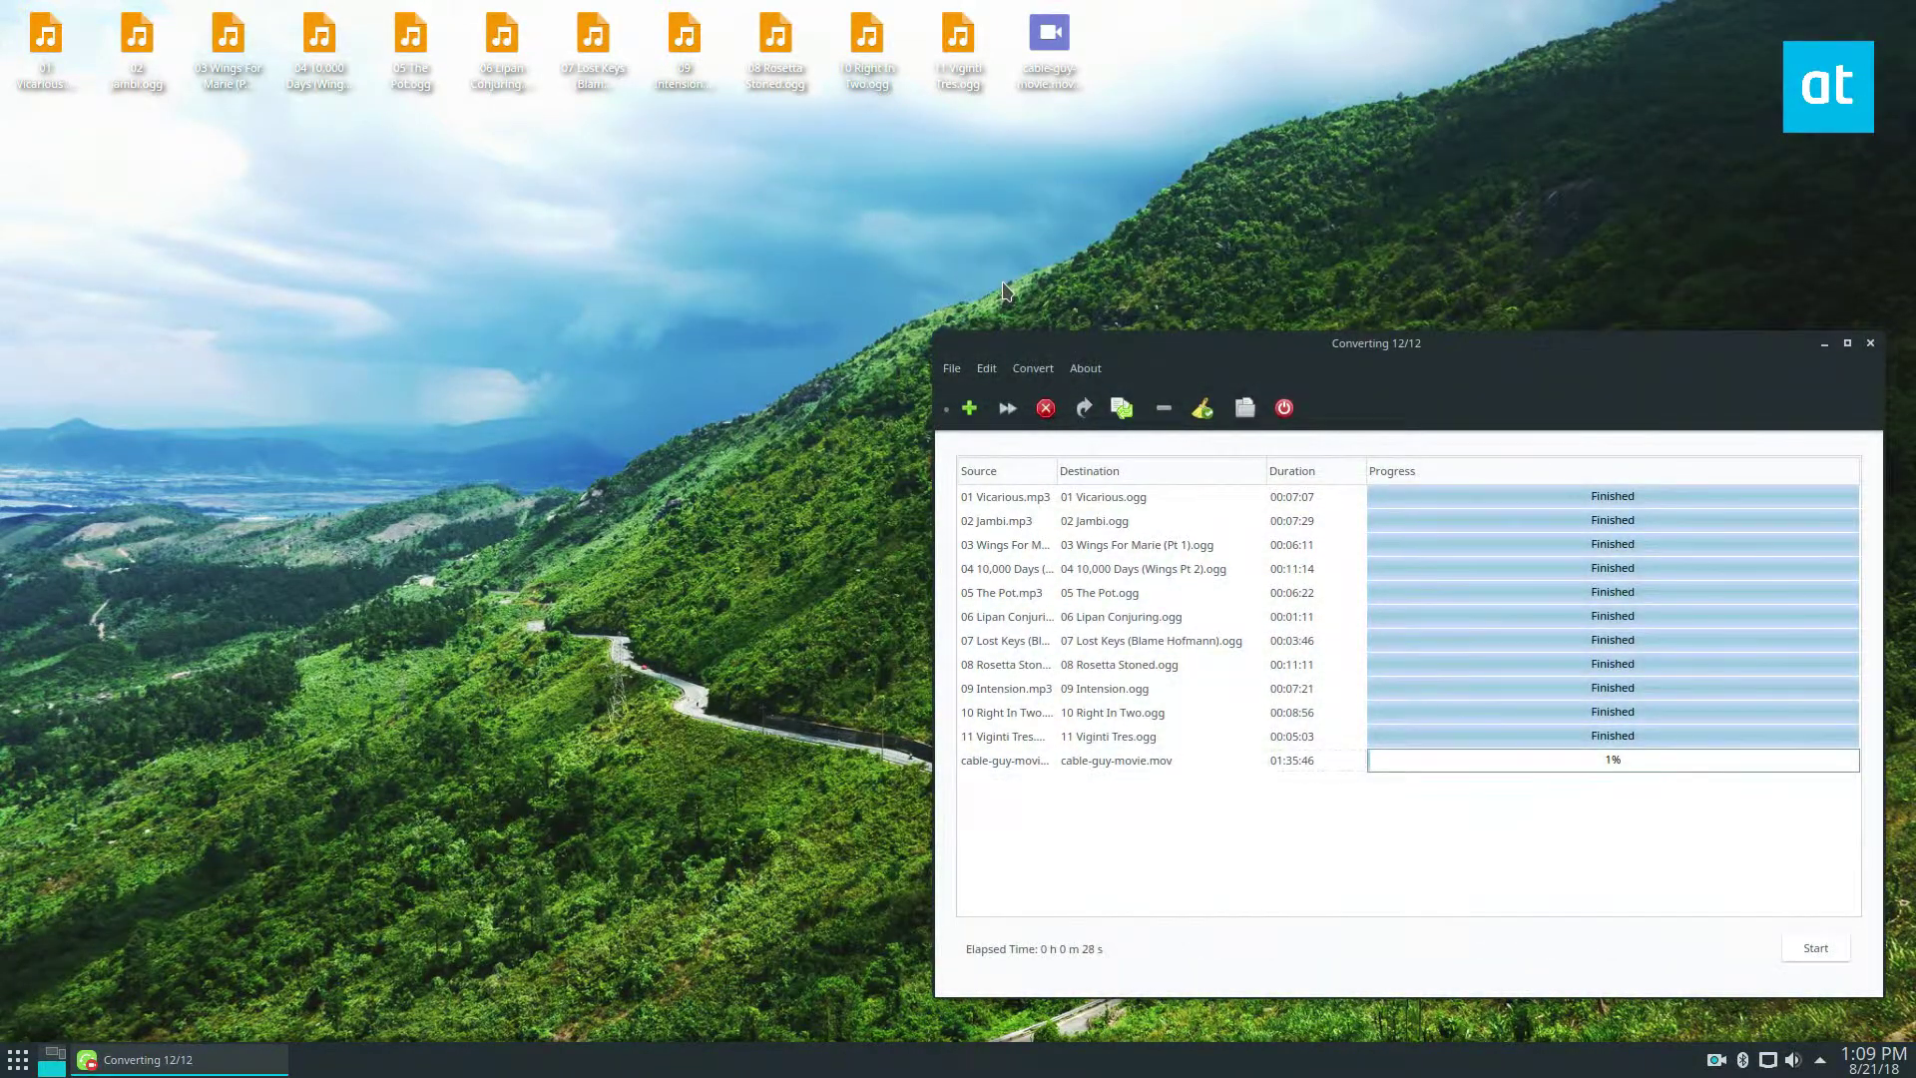